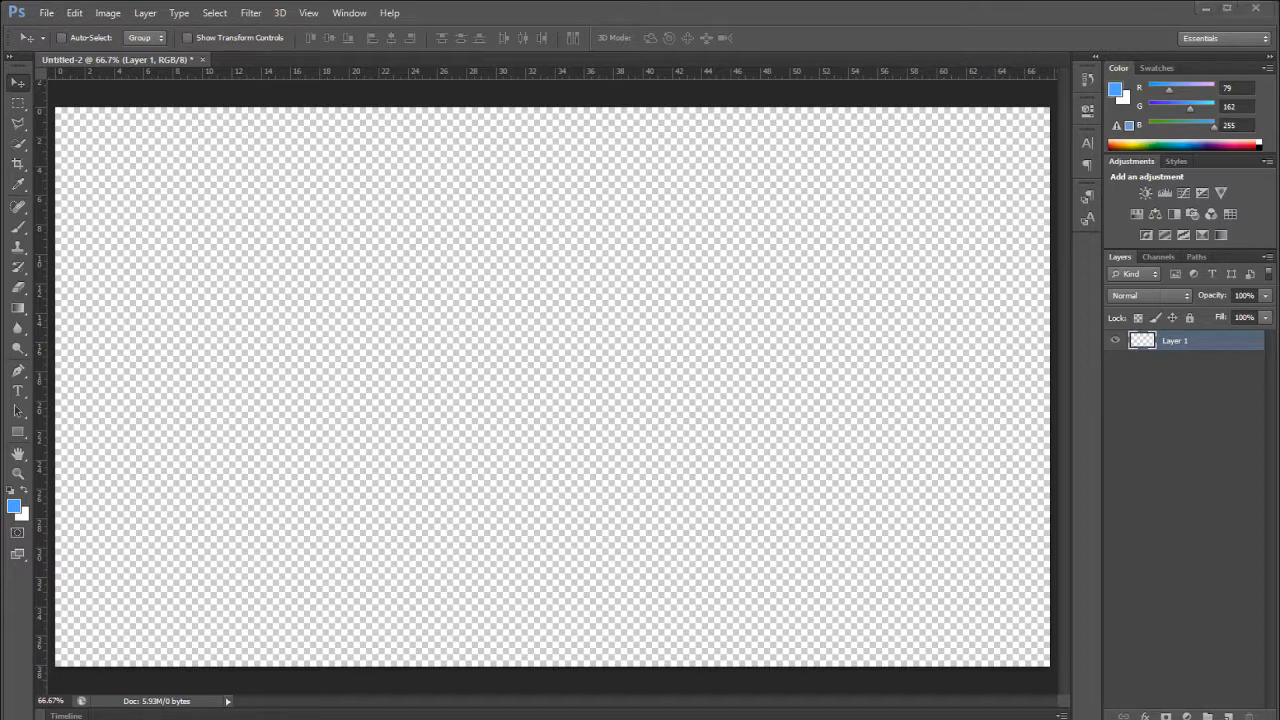
- Paste the night city image, align it to the canvas corner and scale it to about 188% to fill the canvas
click(134, 420)
key(ctrl+v)
drag(583, 380, 395, 265)
key(ctrl+t)
drag(586, 404, 1055, 668)
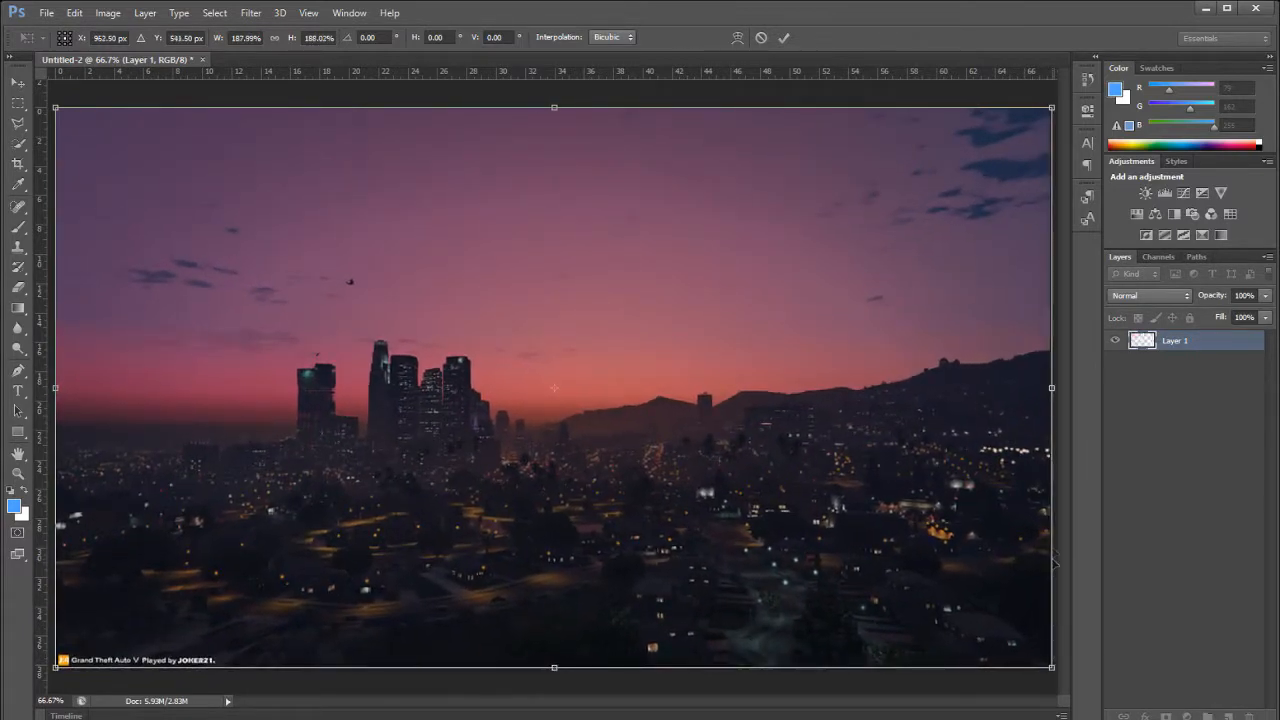
click(783, 37)
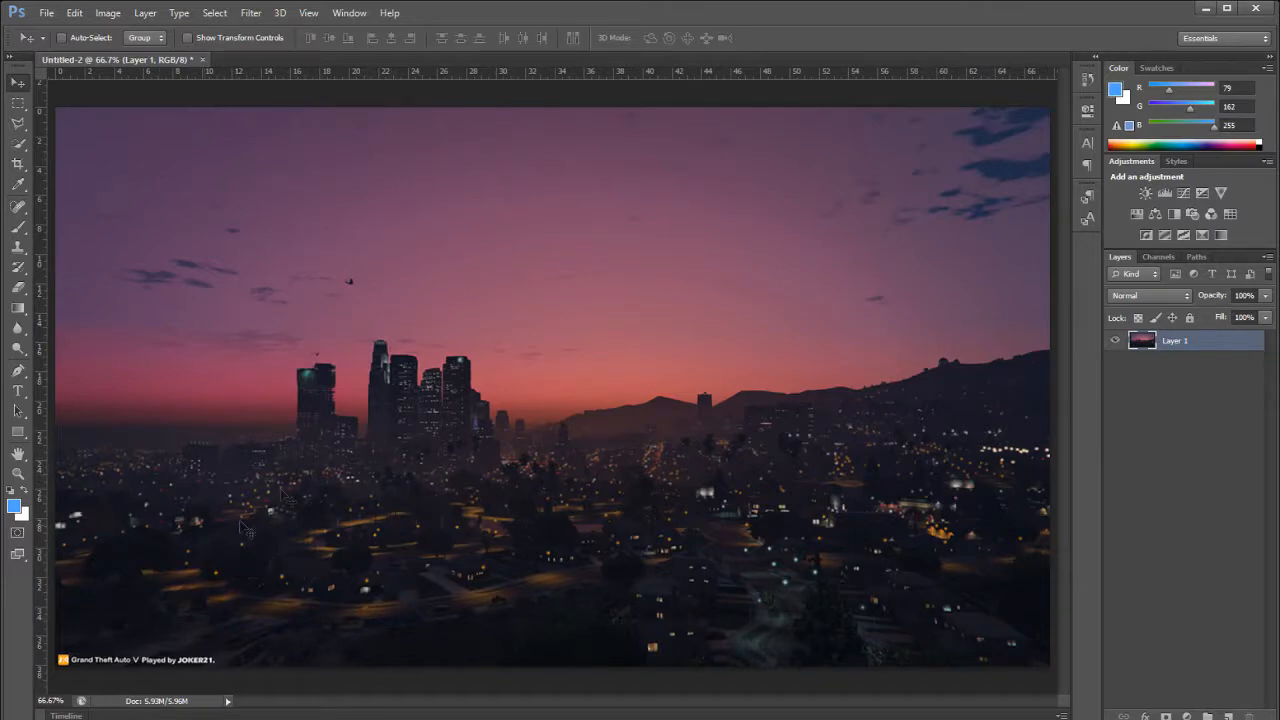
drag(389, 232, 434, 257)
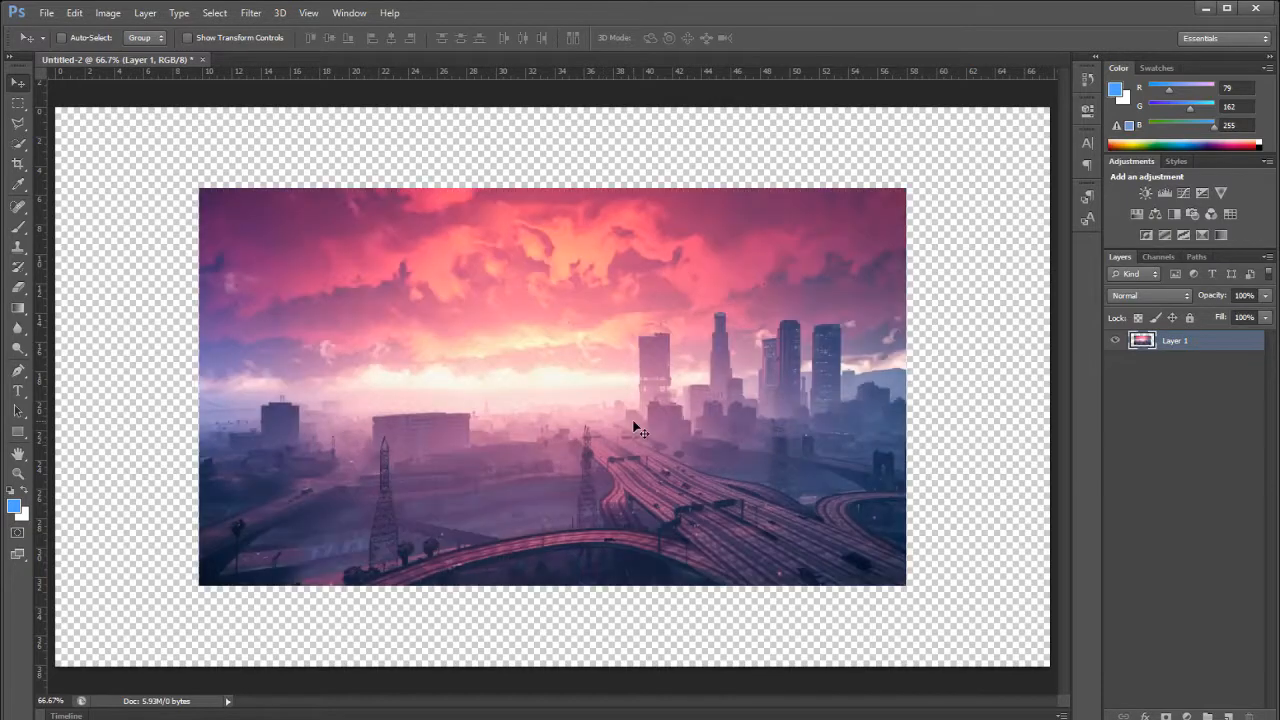
- Try the pink sunset highway image as background, scaling it to about 143% wide and 141% high to cover the canvas
drag(640, 430, 532, 359)
key(ctrl+t)
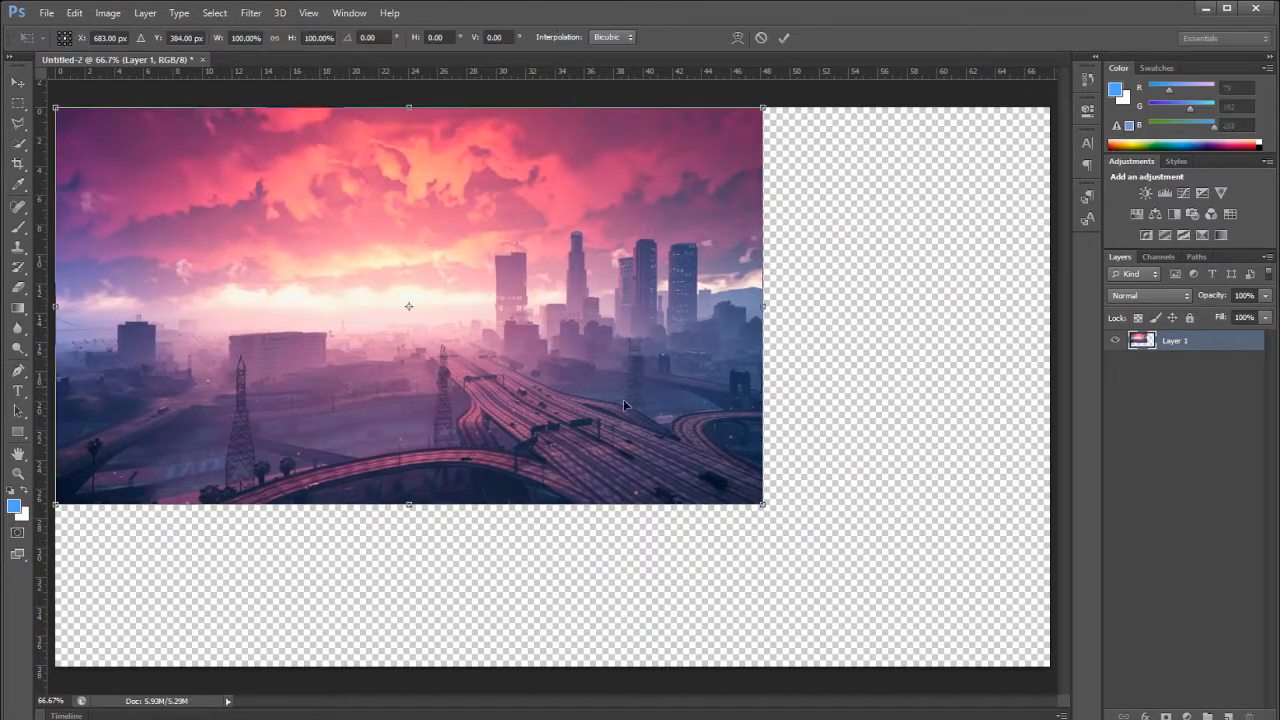
drag(762, 504, 1070, 632)
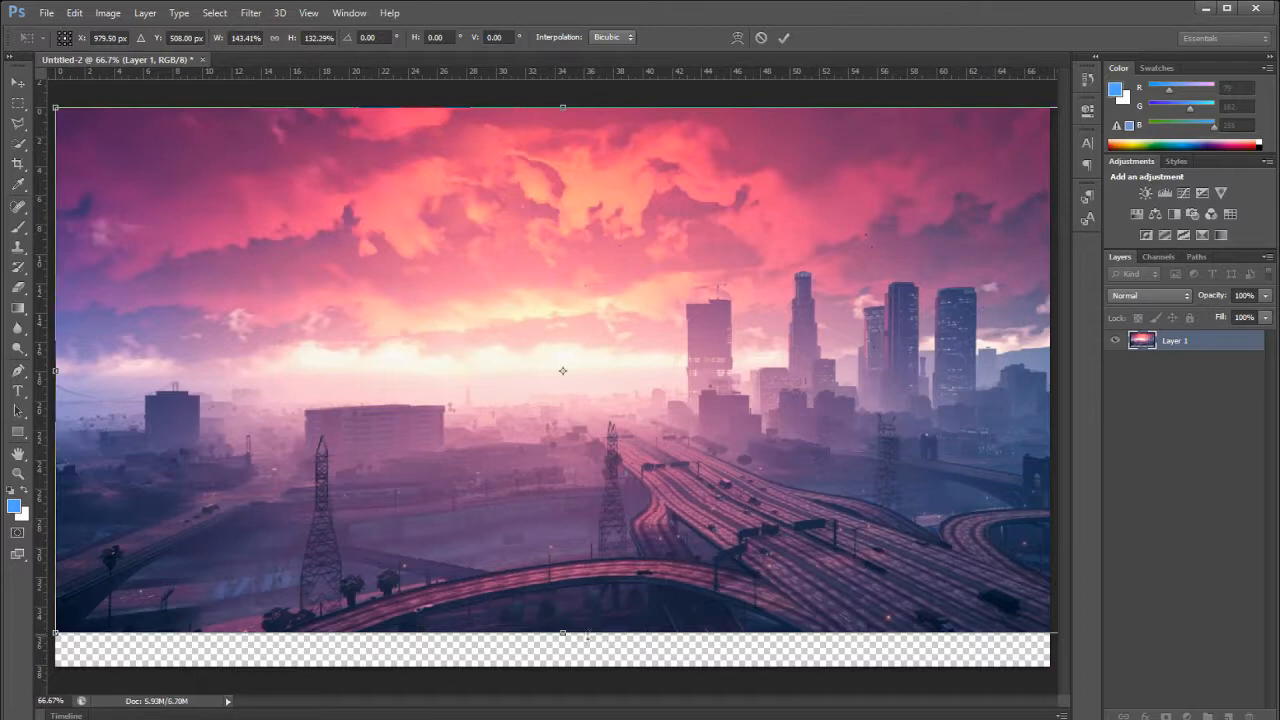
drag(563, 633, 566, 666)
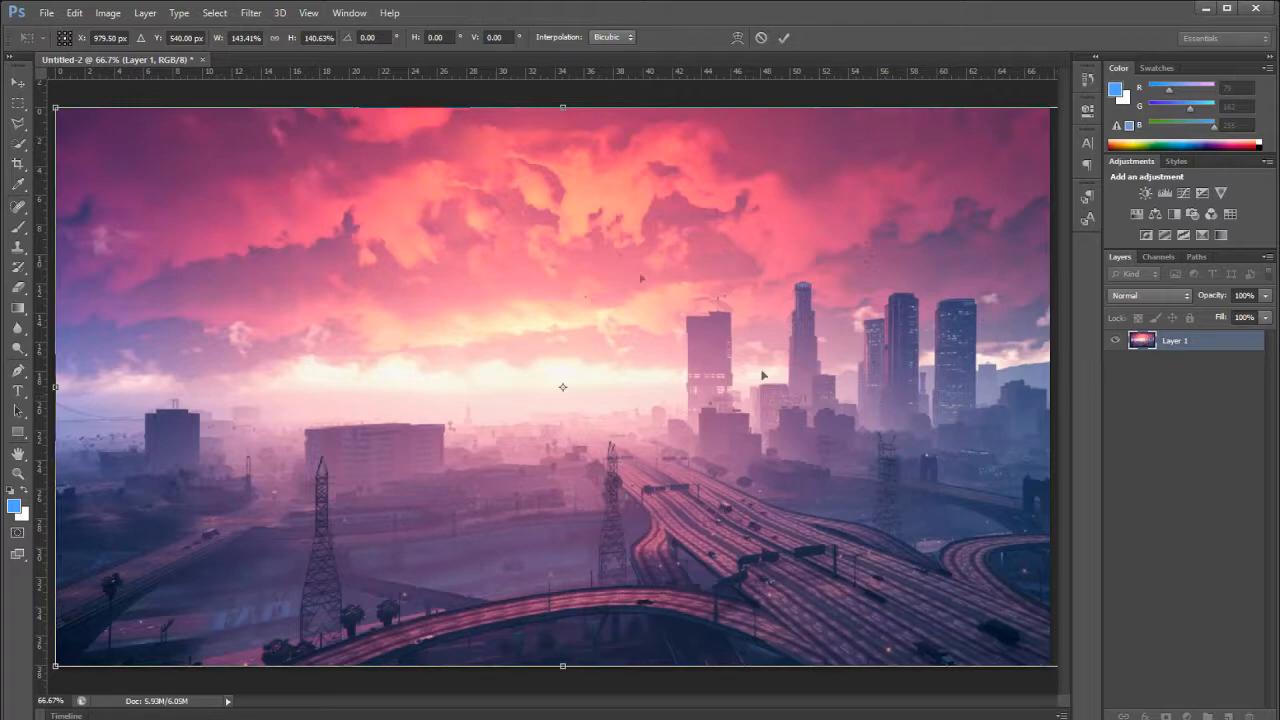
drag(768, 264, 714, 246)
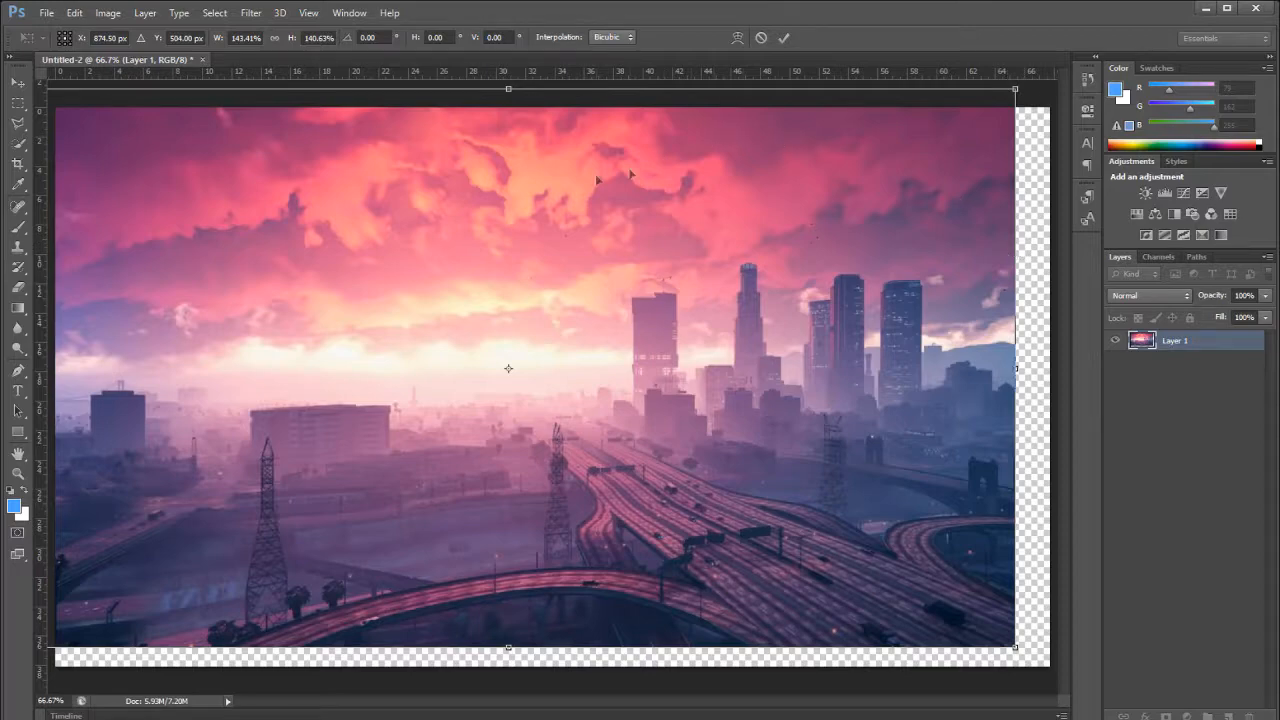
drag(556, 186, 654, 194)
key(Return)
- Undo the placement and scaling of the highway image back to an empty canvas
key(ctrl+alt+z)
key(ctrl+alt+z)
key(ctrl+alt+z)
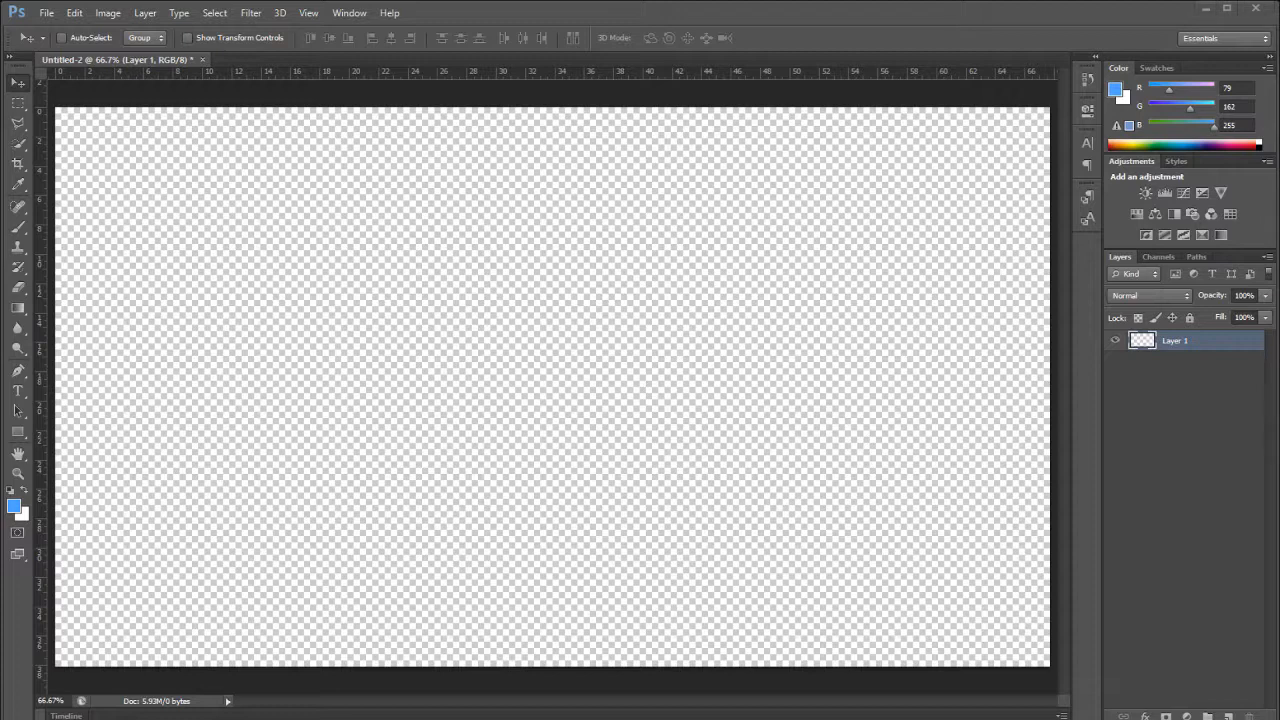
- Paste the night city image, align it to the canvas's upper-left corner and scale it to 187.5% so it fills the canvas
key(ctrl+v)
drag(500, 388, 271, 260)
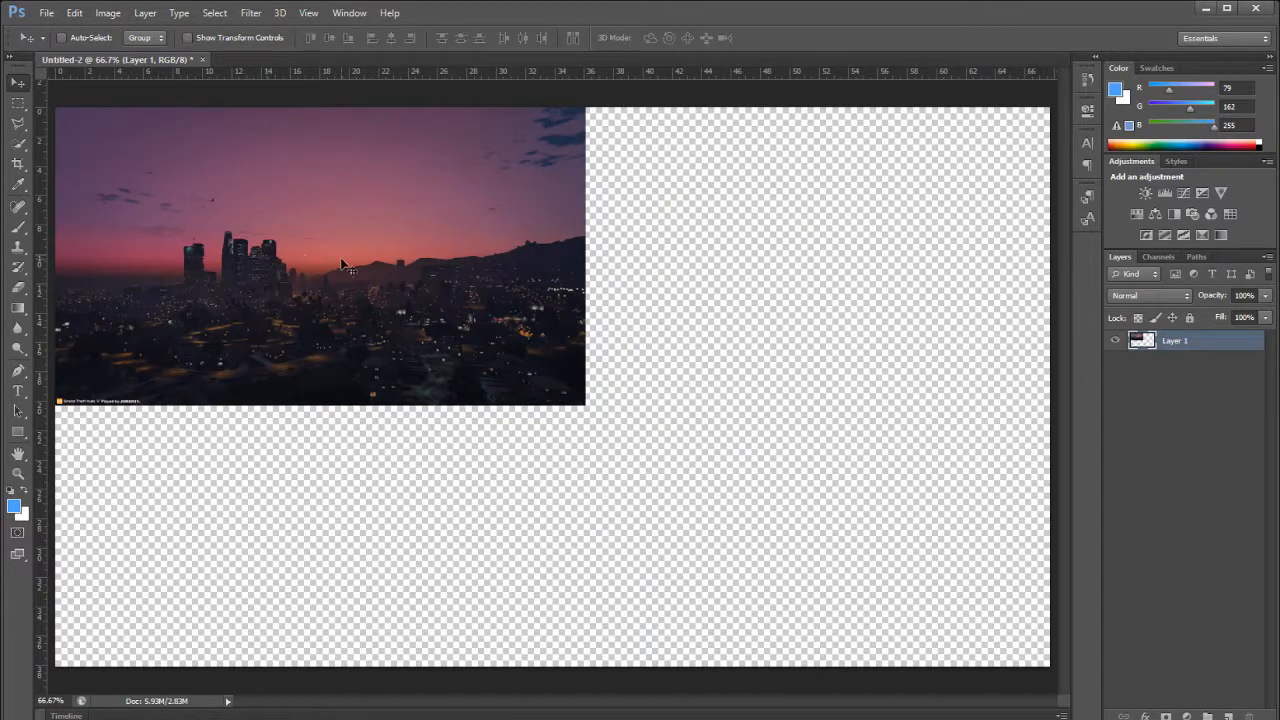
key(ctrl+t)
drag(596, 409, 1071, 634)
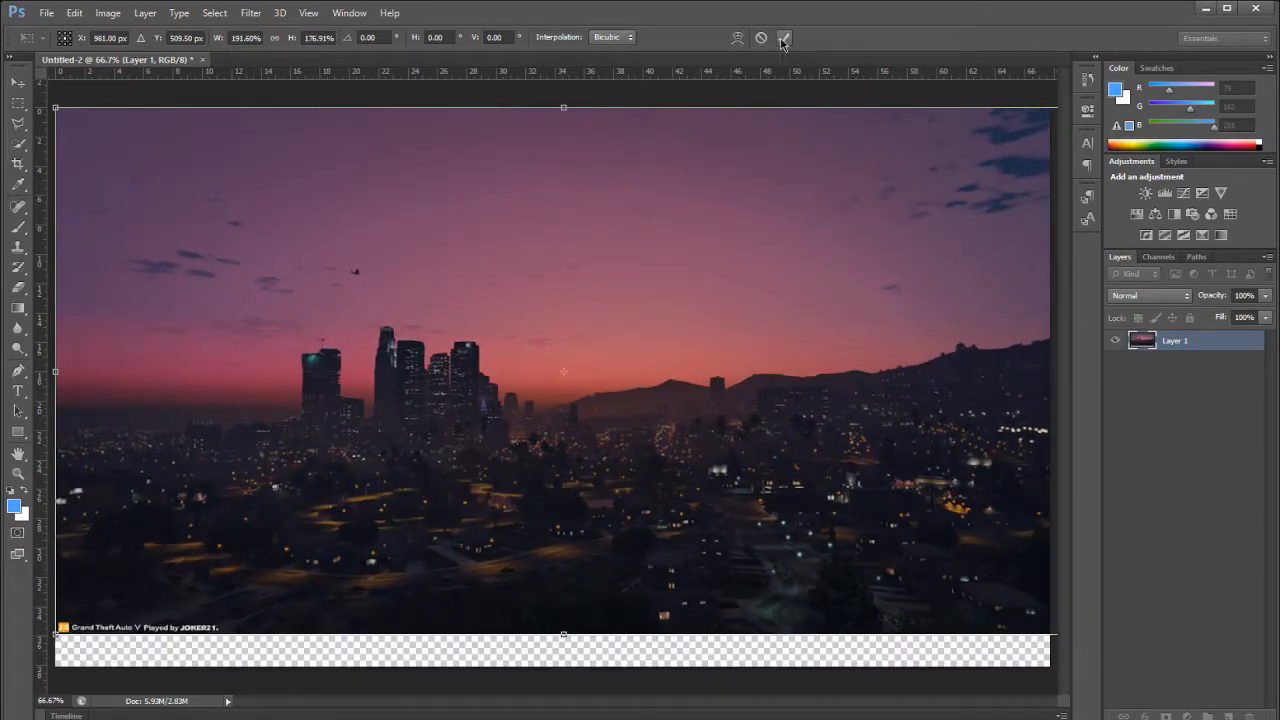
mouse_move(565, 635)
mouse_down()
mouse_move(565, 646)
mouse_move(565, 618)
mouse_up()
drag(964, 521, 912, 521)
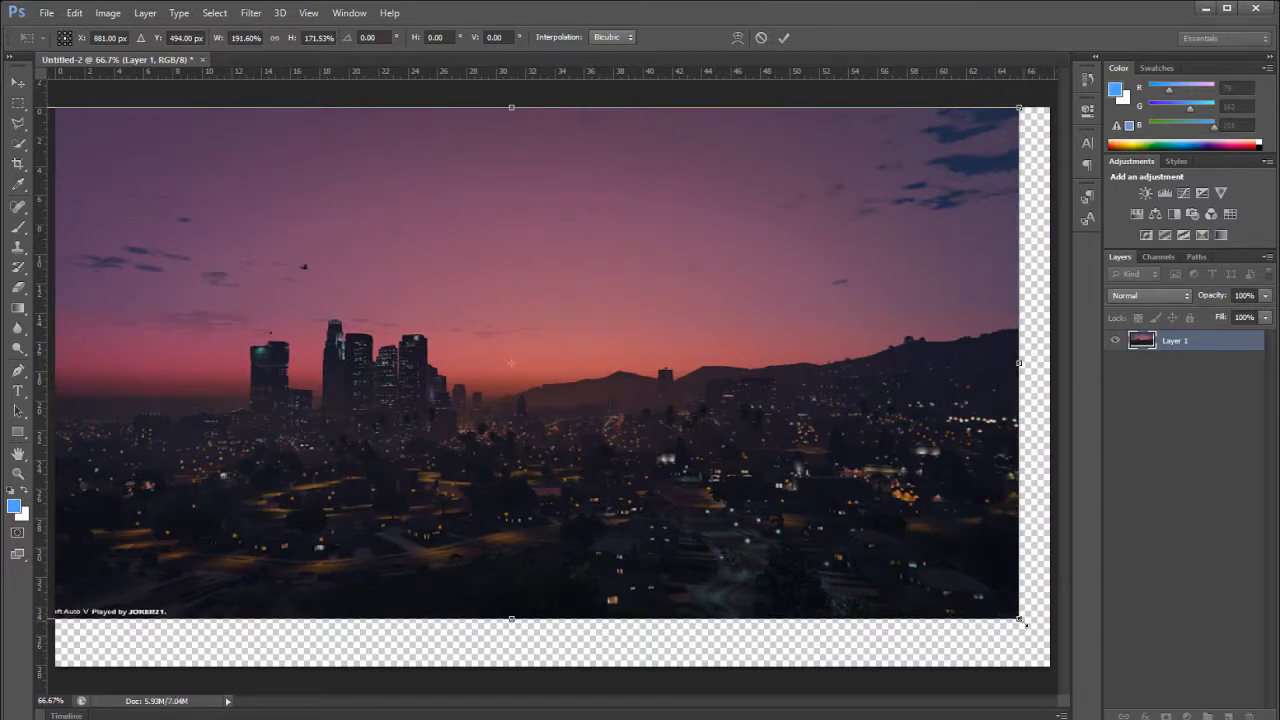
drag(1018, 618, 969, 581)
drag(832, 502, 883, 502)
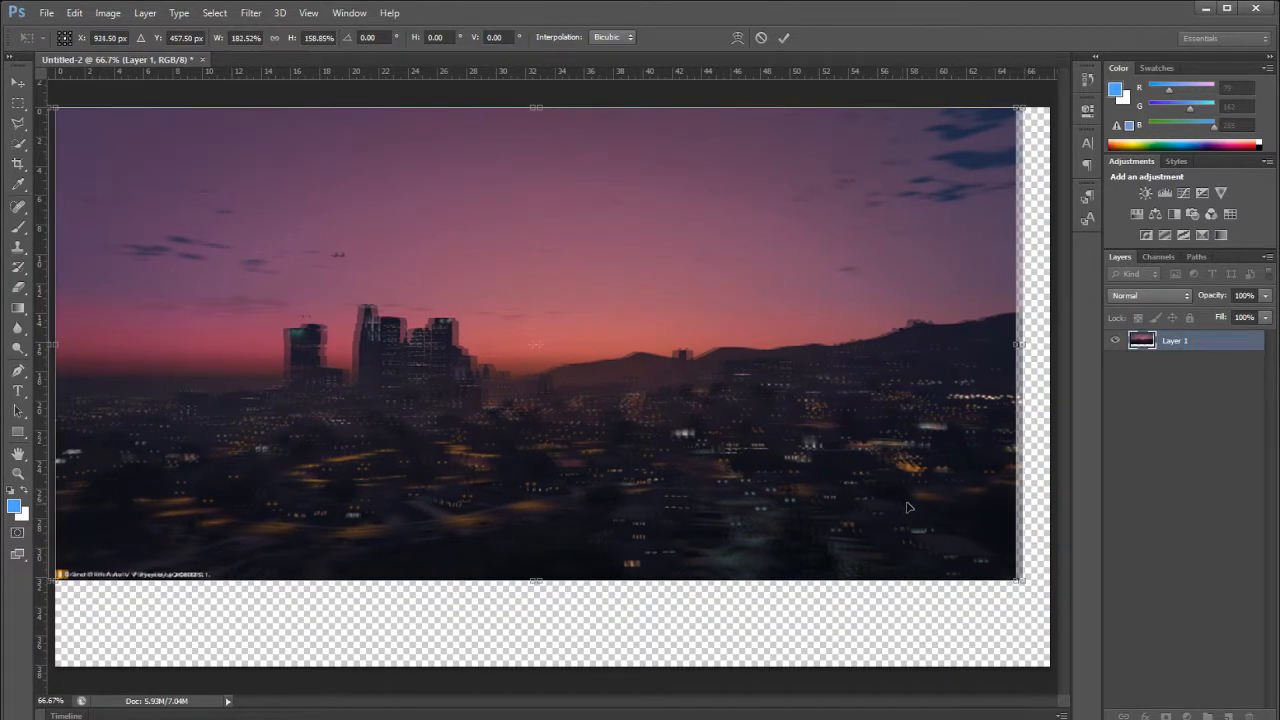
drag(1018, 578, 1049, 667)
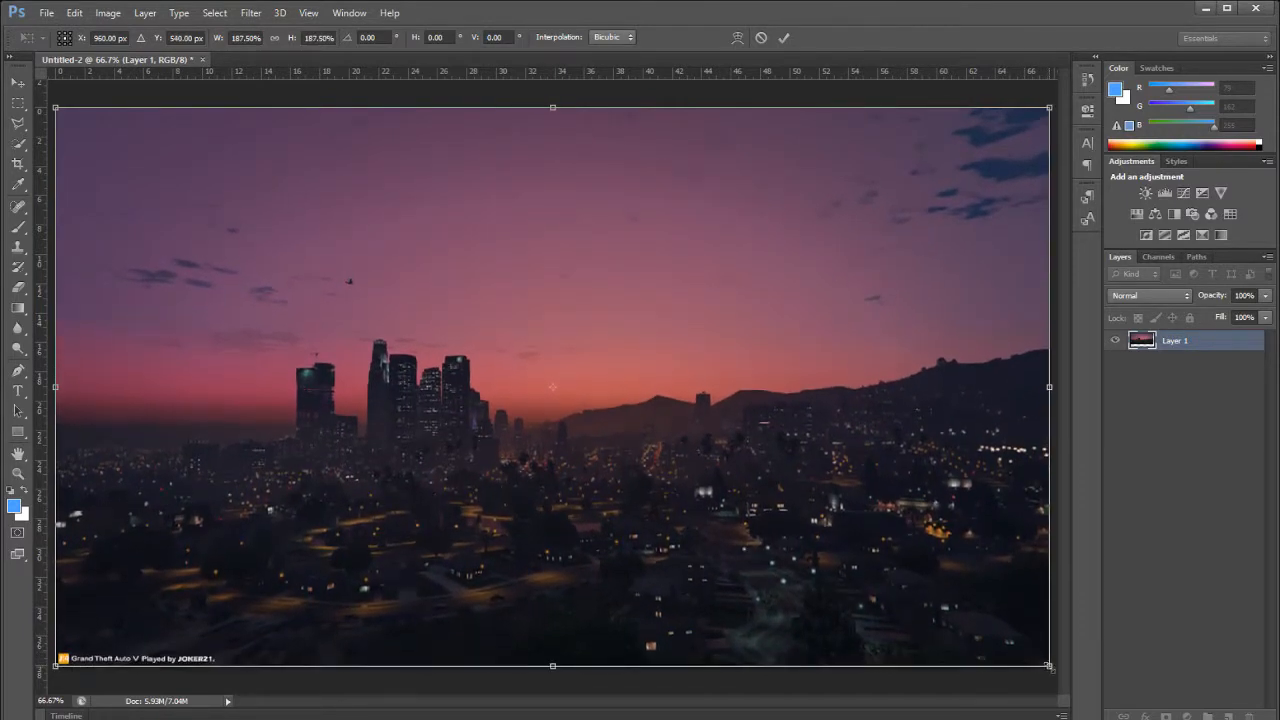
click(784, 38)
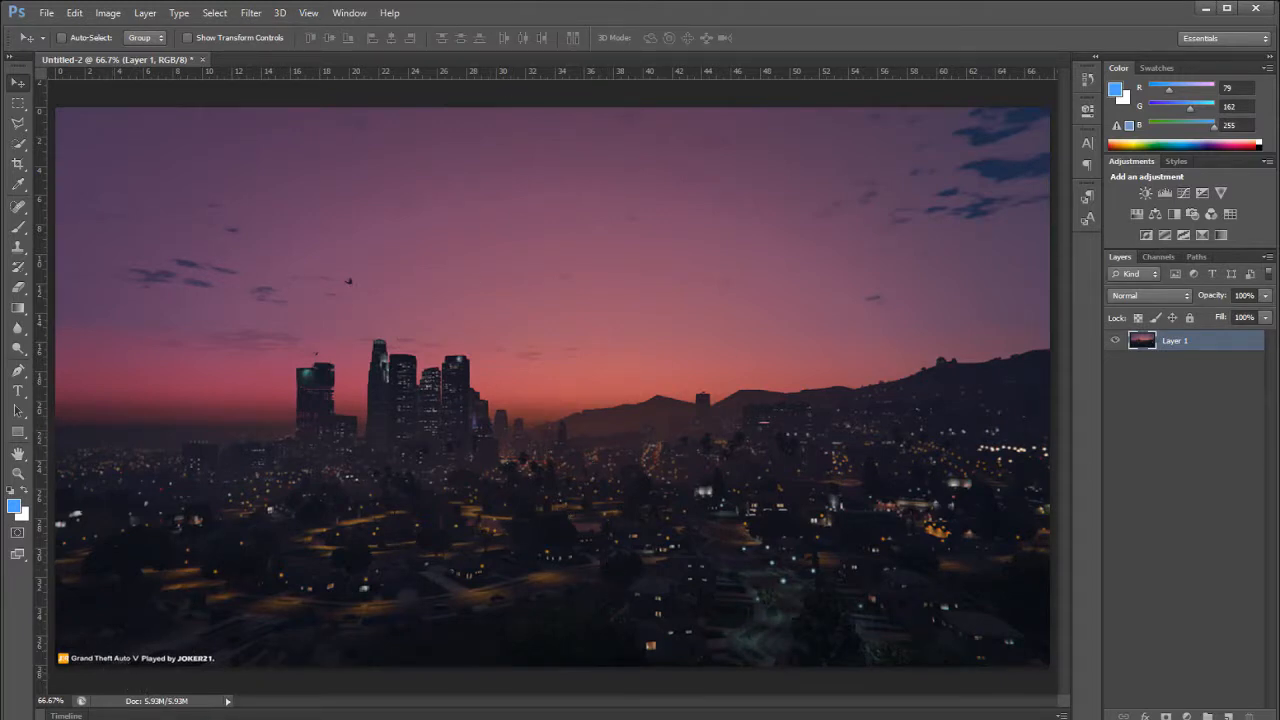
- Remove the watermark text from the lower-left corner of the city image with the Clone Stamp tool
click(18, 247)
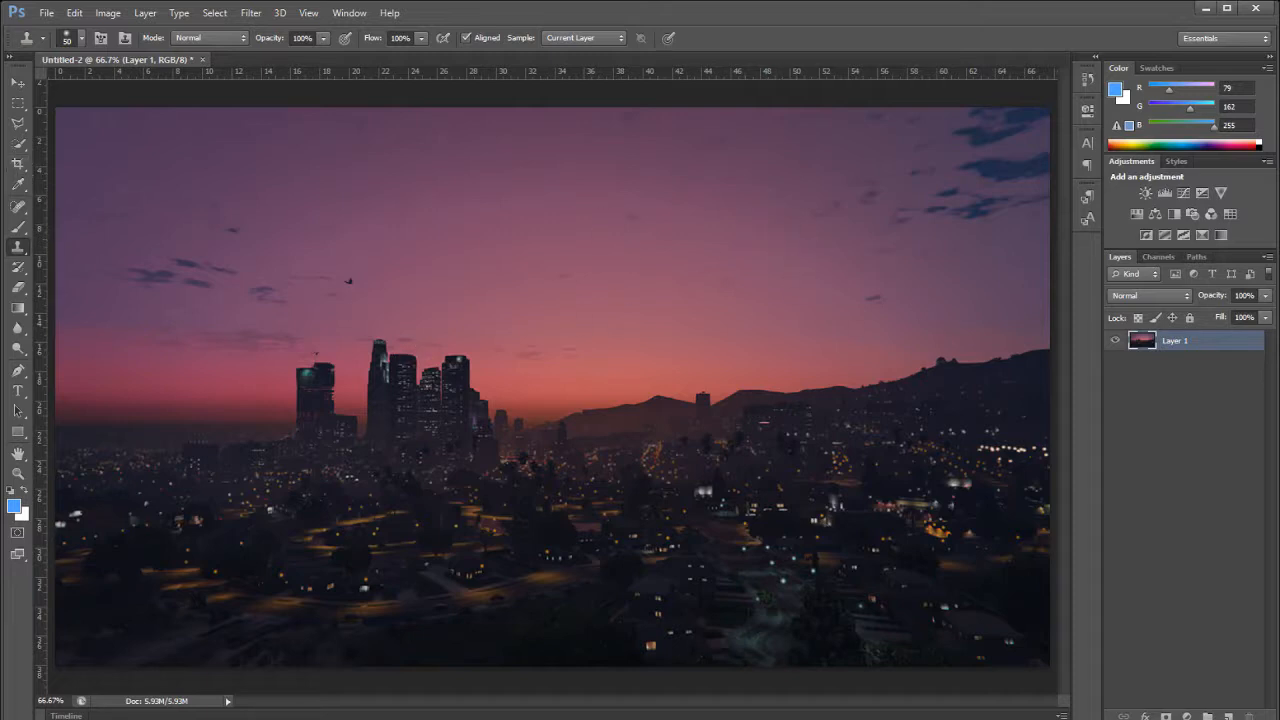
click(222, 645)
- Bring the Pyro.png plane into the city document, scale it to about 50% and place it in the sky over the hills
click(17, 85)
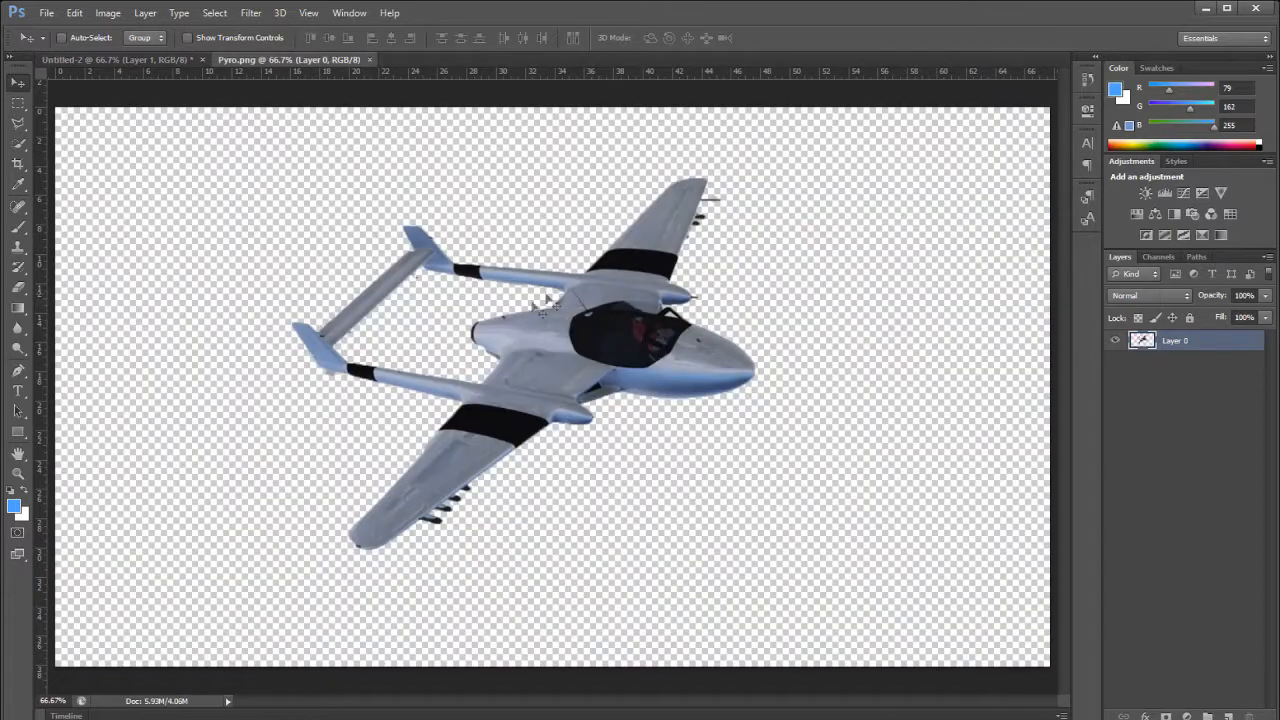
drag(548, 305, 838, 437)
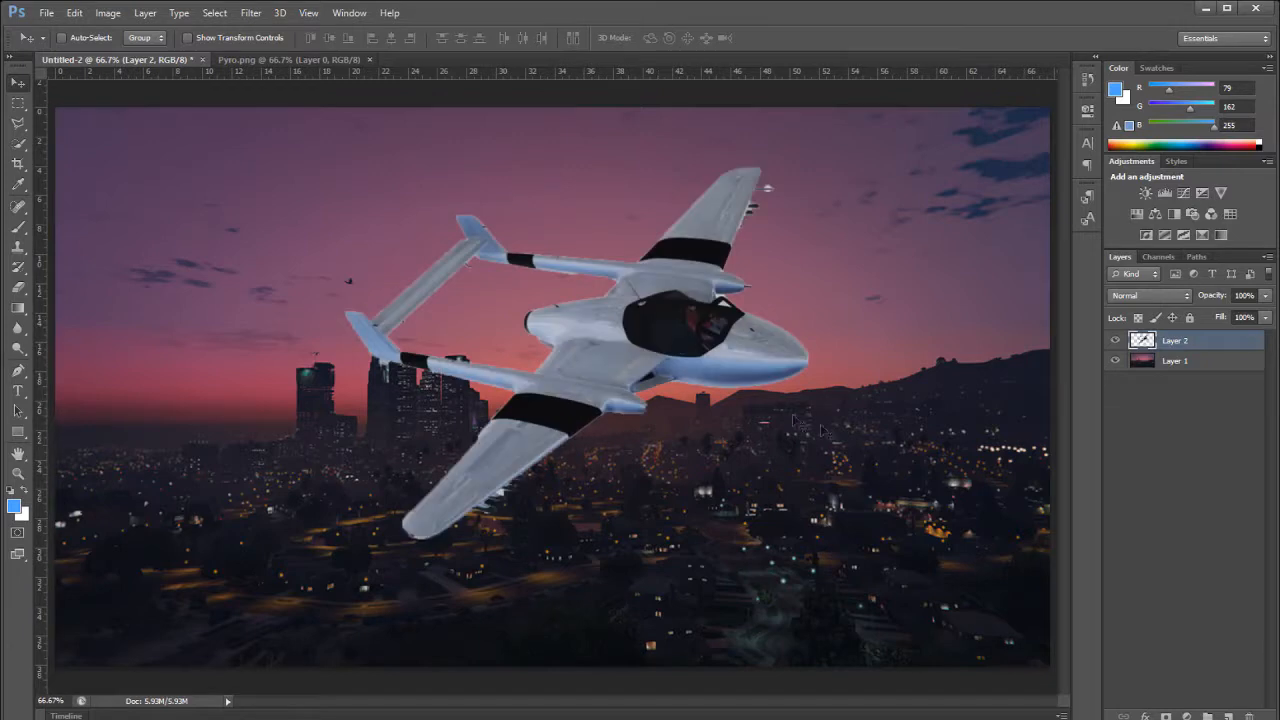
key(ctrl+t)
drag(809, 163, 552, 326)
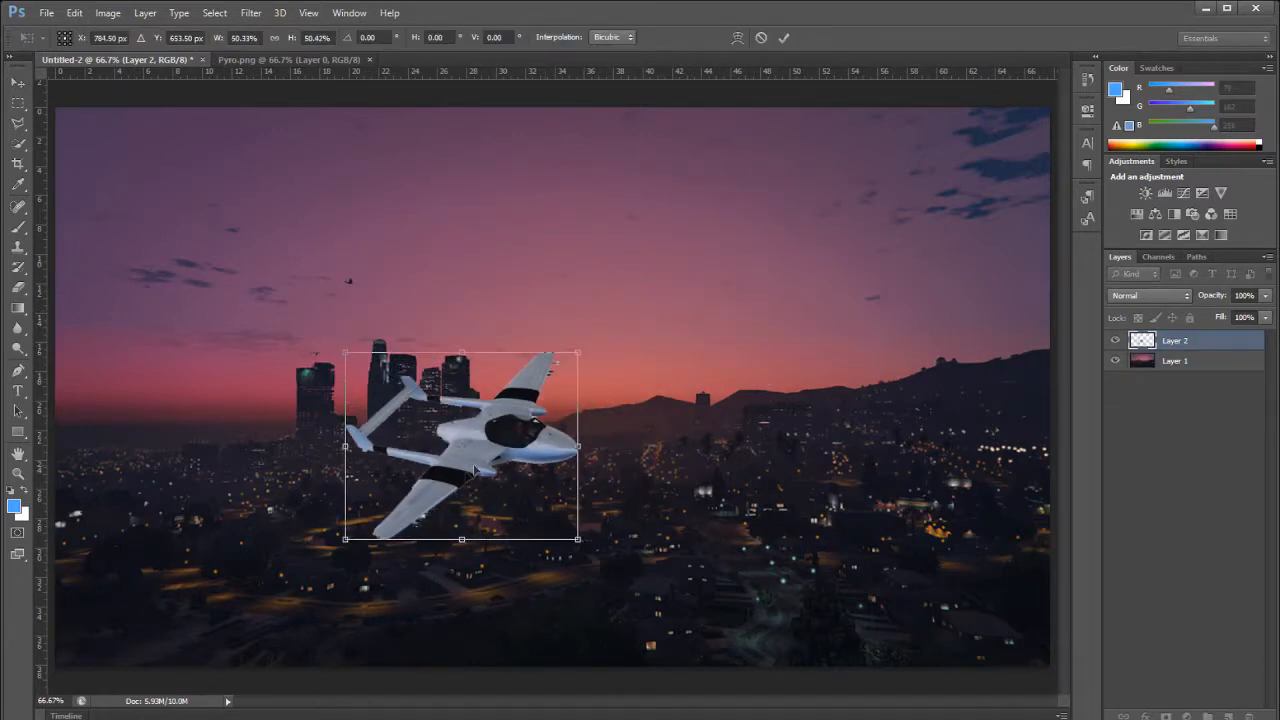
drag(500, 420, 649, 323)
mouse_move(752, 313)
mouse_down()
mouse_move(767, 299)
mouse_move(746, 300)
mouse_up()
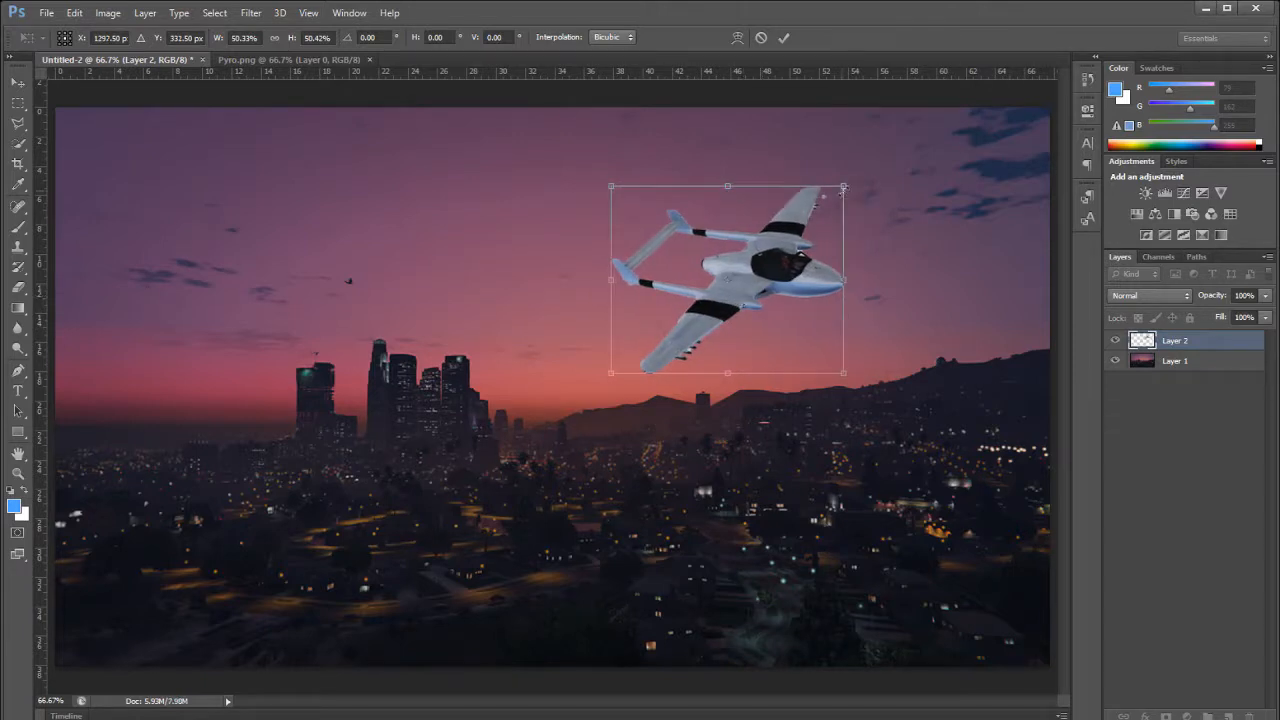
- Rotate the plane about 21° counterclockwise, enlarge it to about 53% and nudge it slightly within the sky
drag(856, 170, 705, 135)
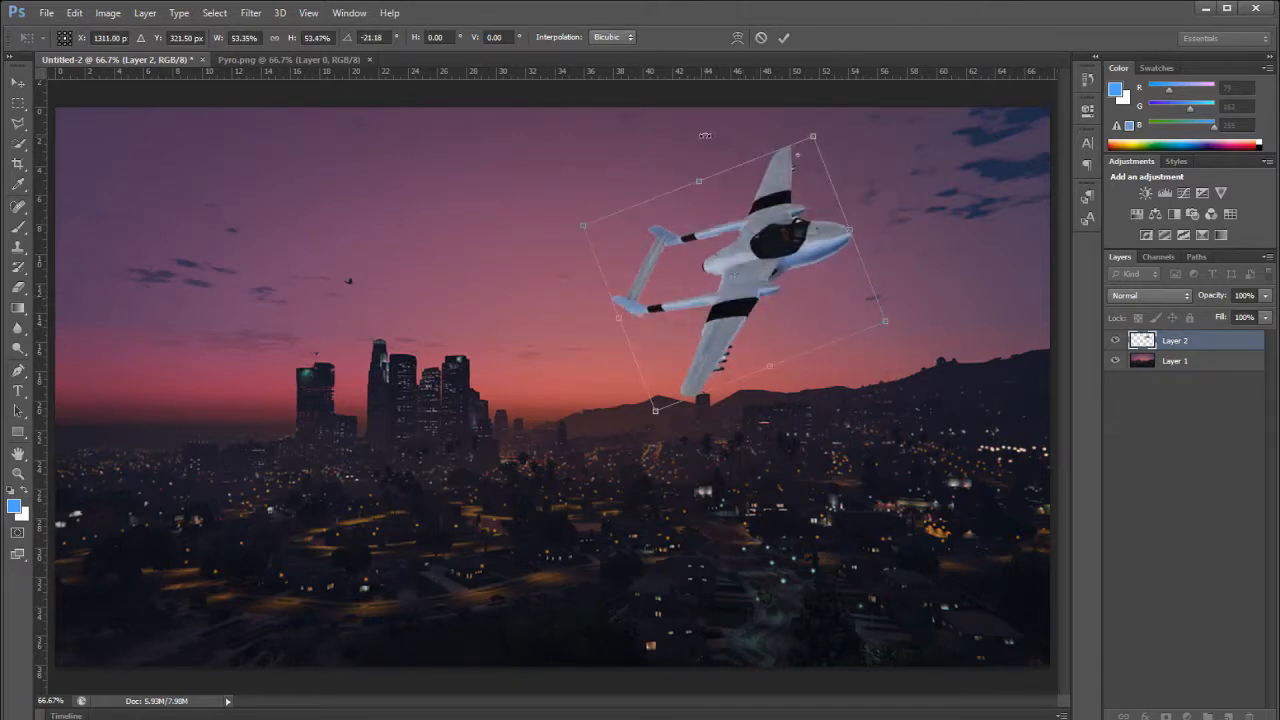
click(784, 37)
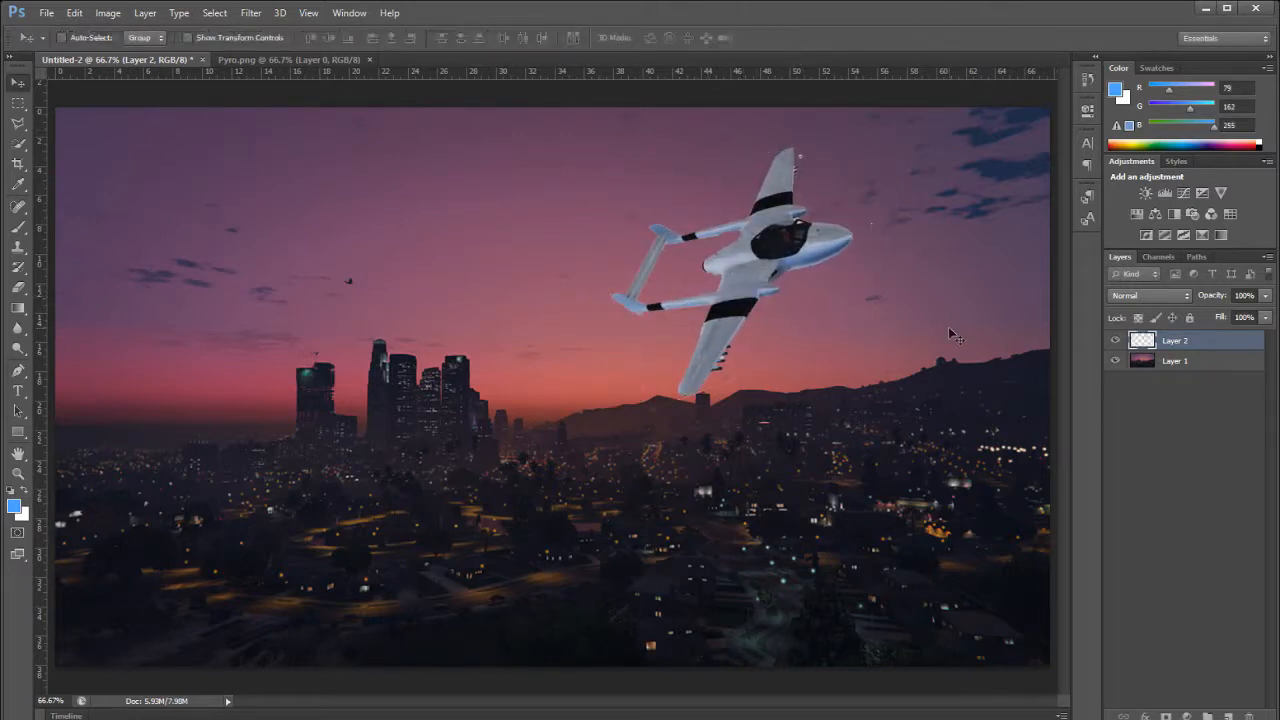
drag(777, 245, 790, 249)
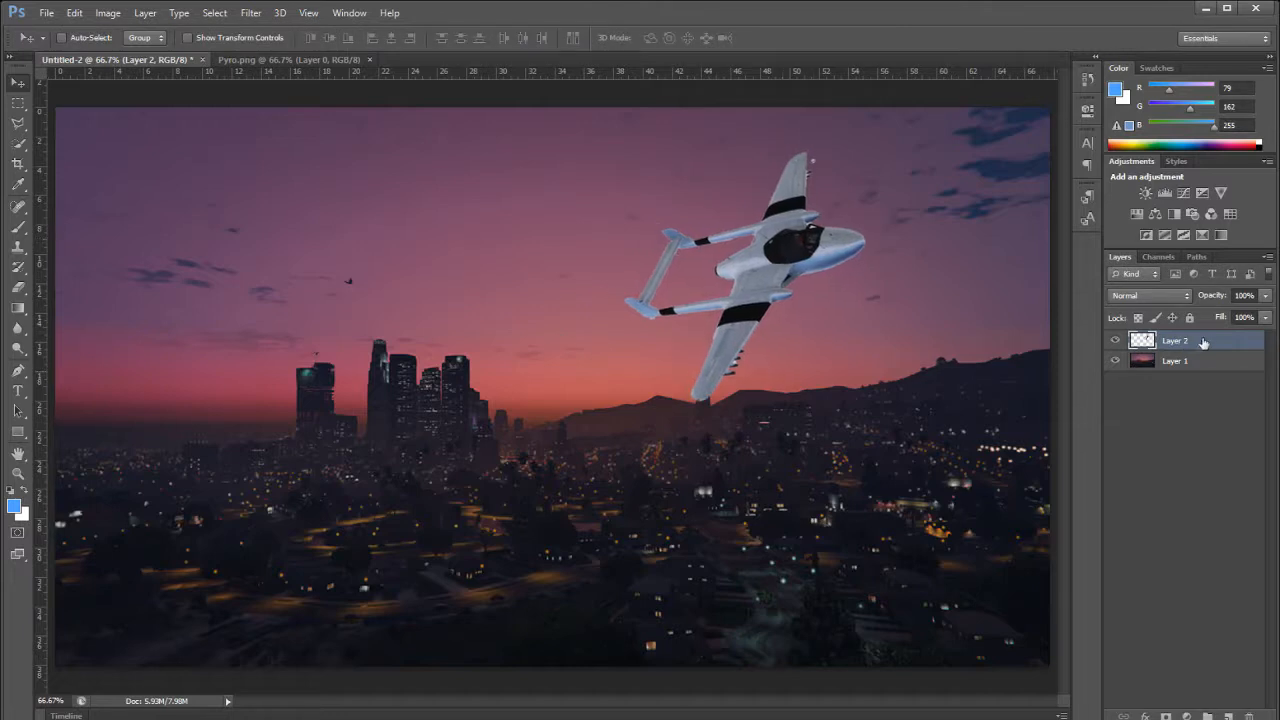
- Add a soft dark glow around the plane through the layer style of Layer 2
key(space)
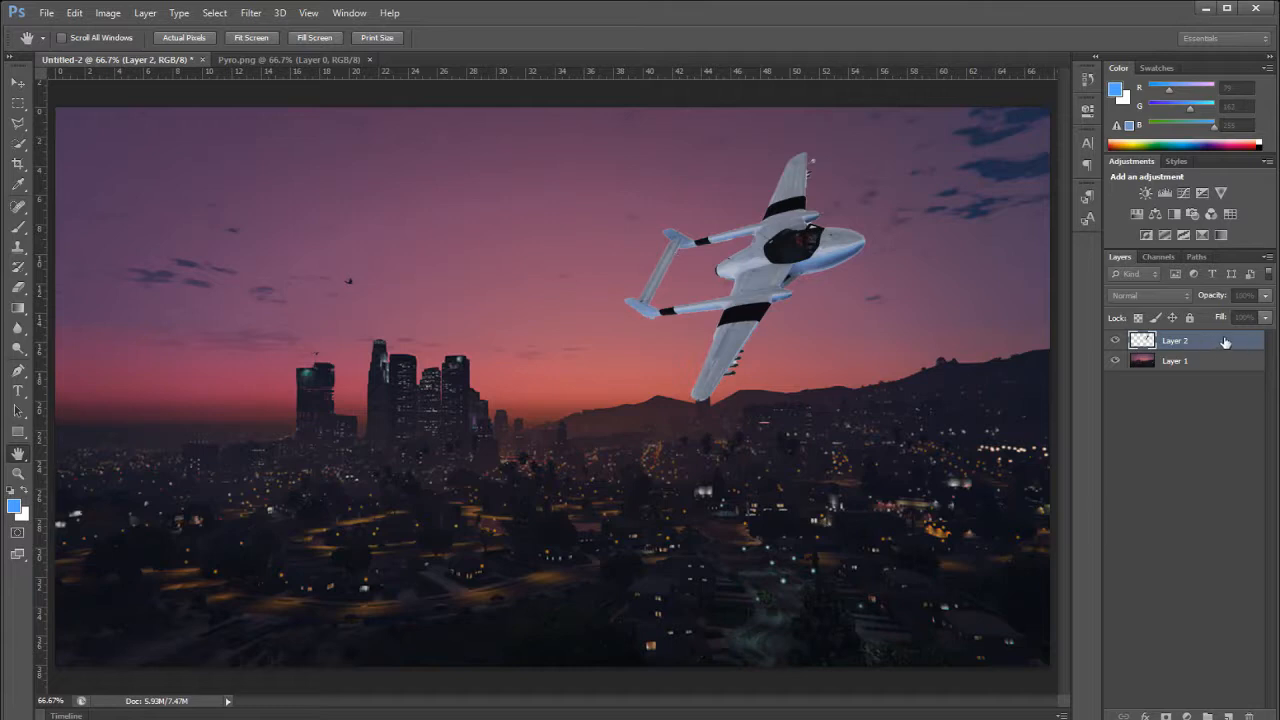
click(305, 503)
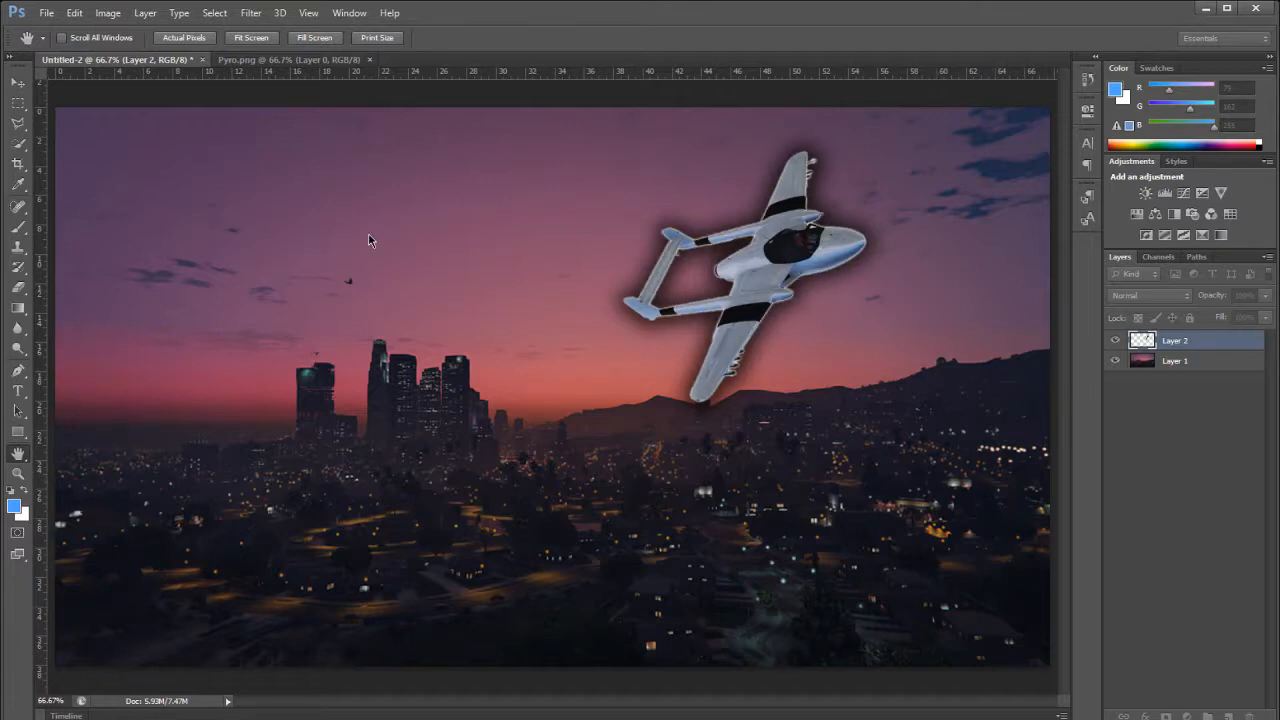
key(i)
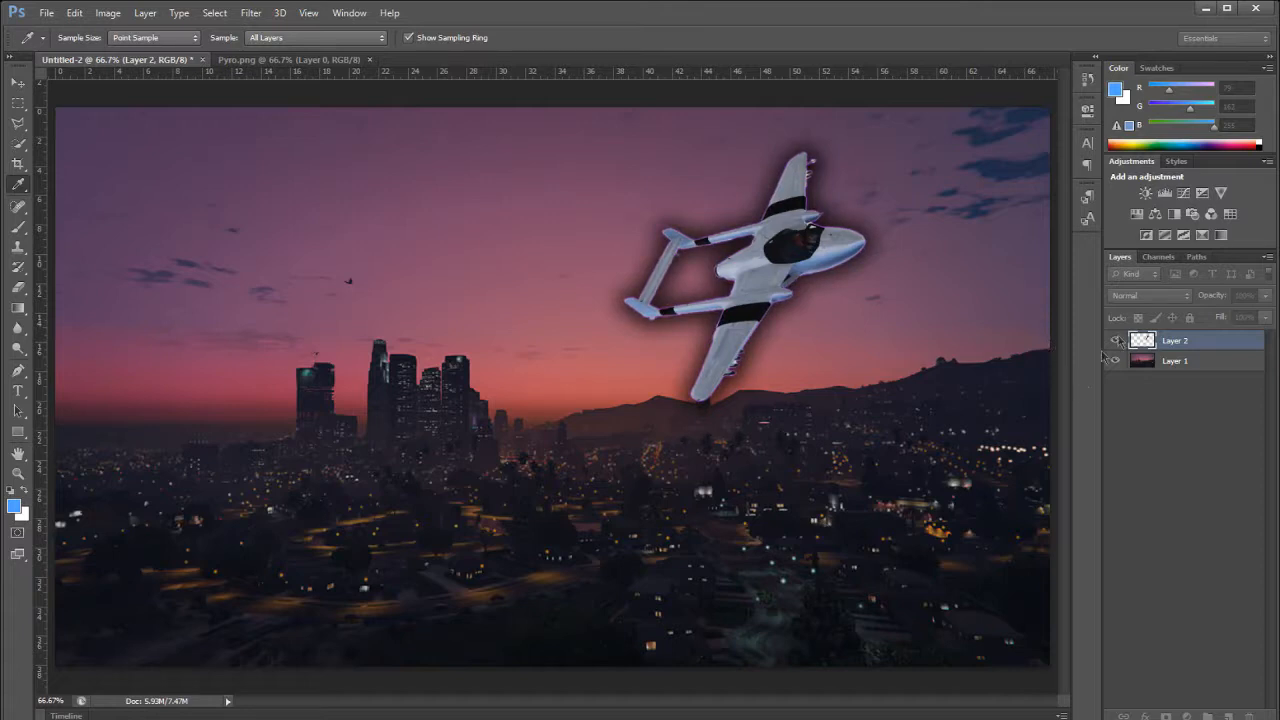
key(h)
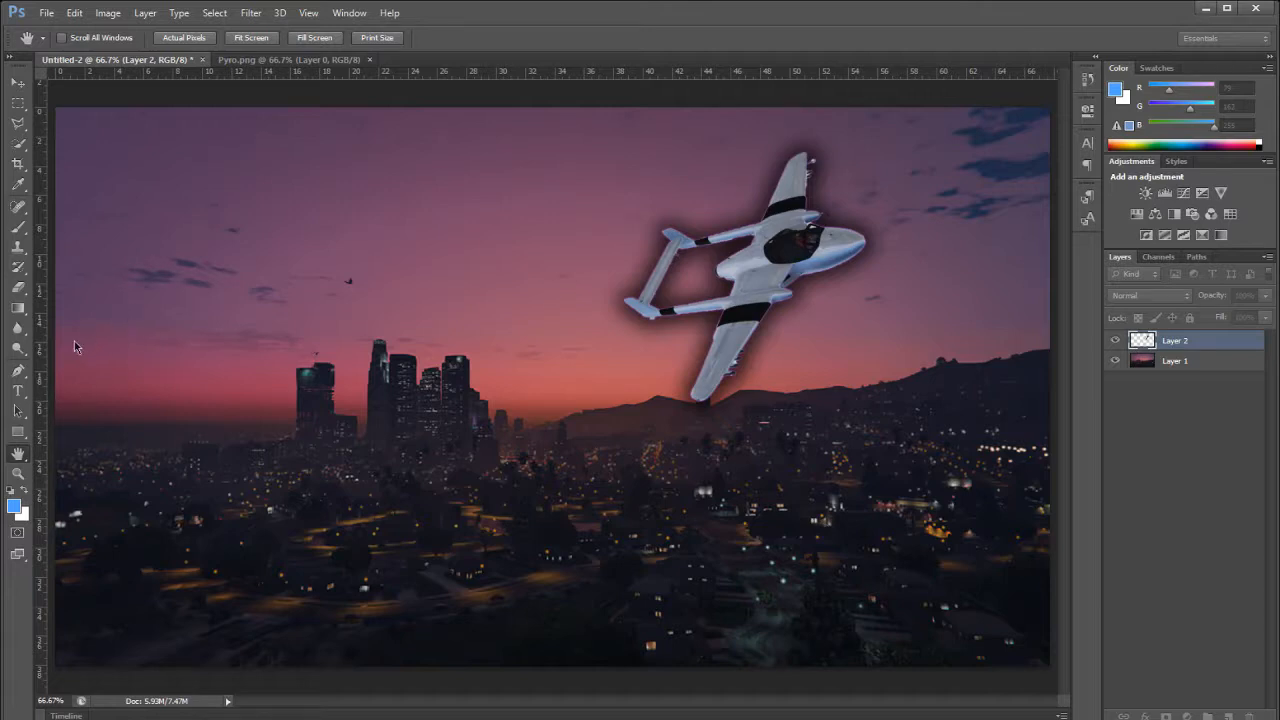
- Add a Satin effect to the plane's layer style, adjust it to a subtle shading and apply the style
key(ctrl+z)
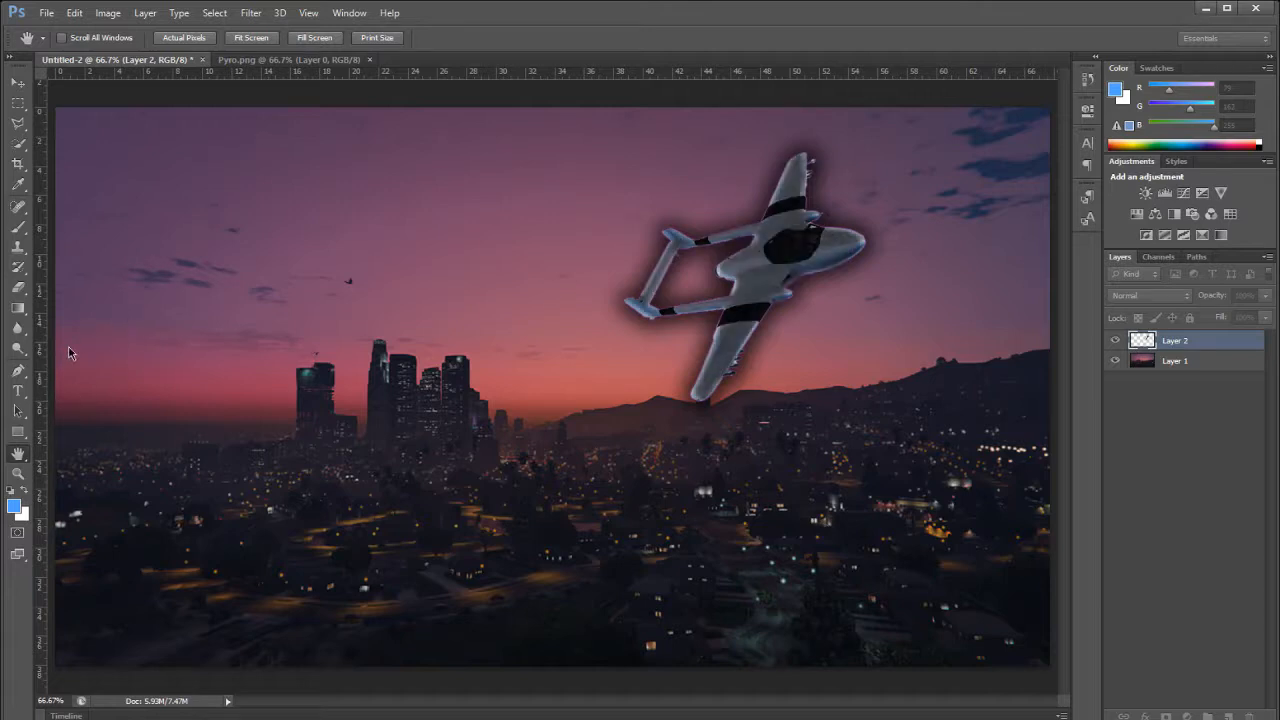
key(ctrl+z)
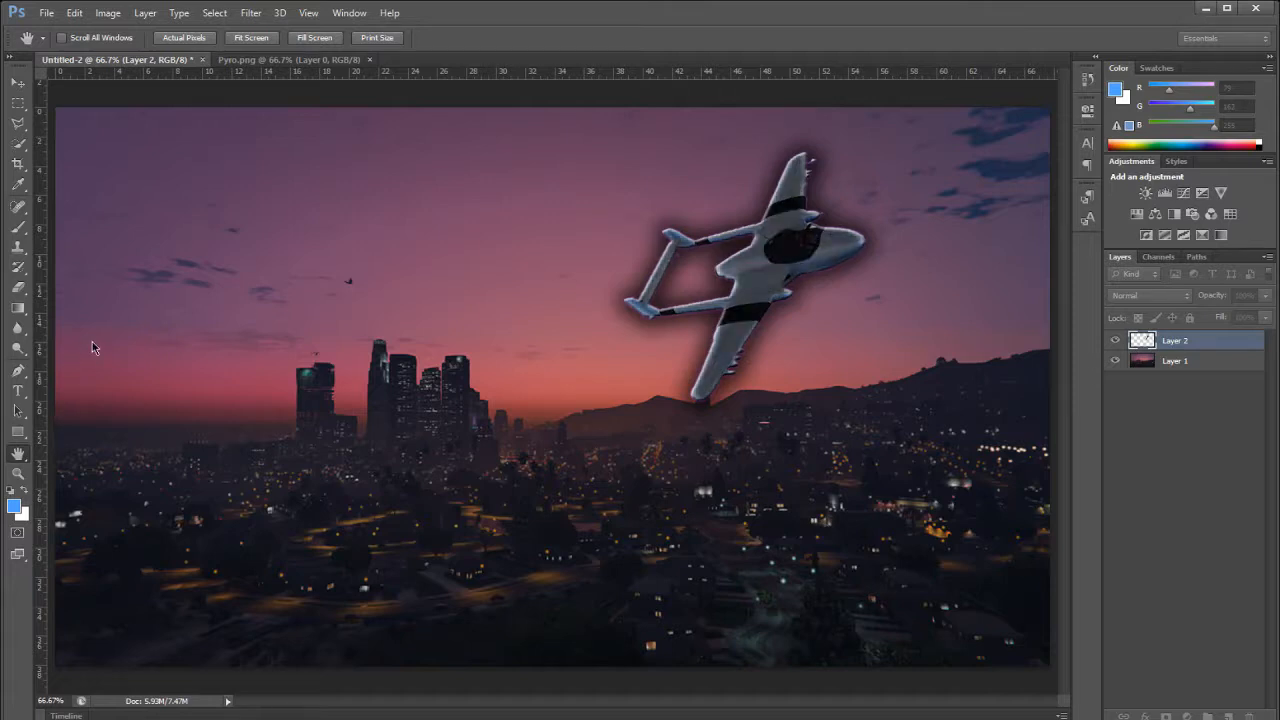
click(311, 259)
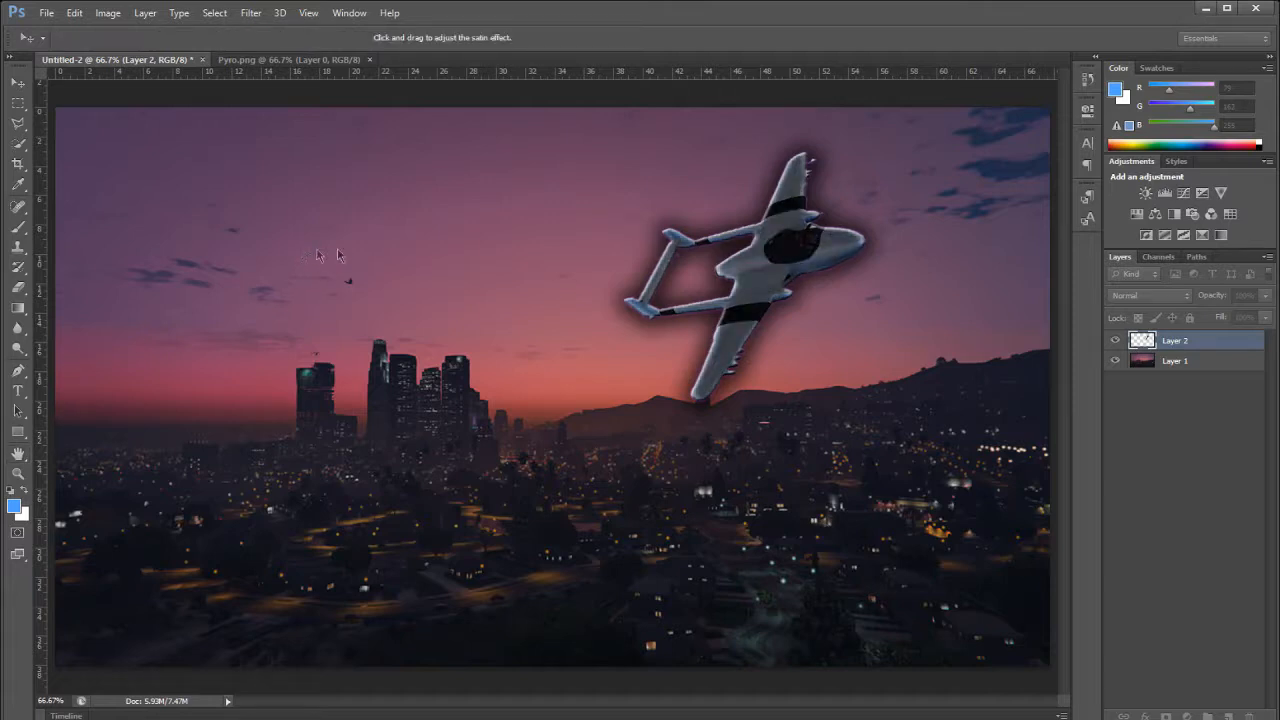
drag(334, 251, 269, 248)
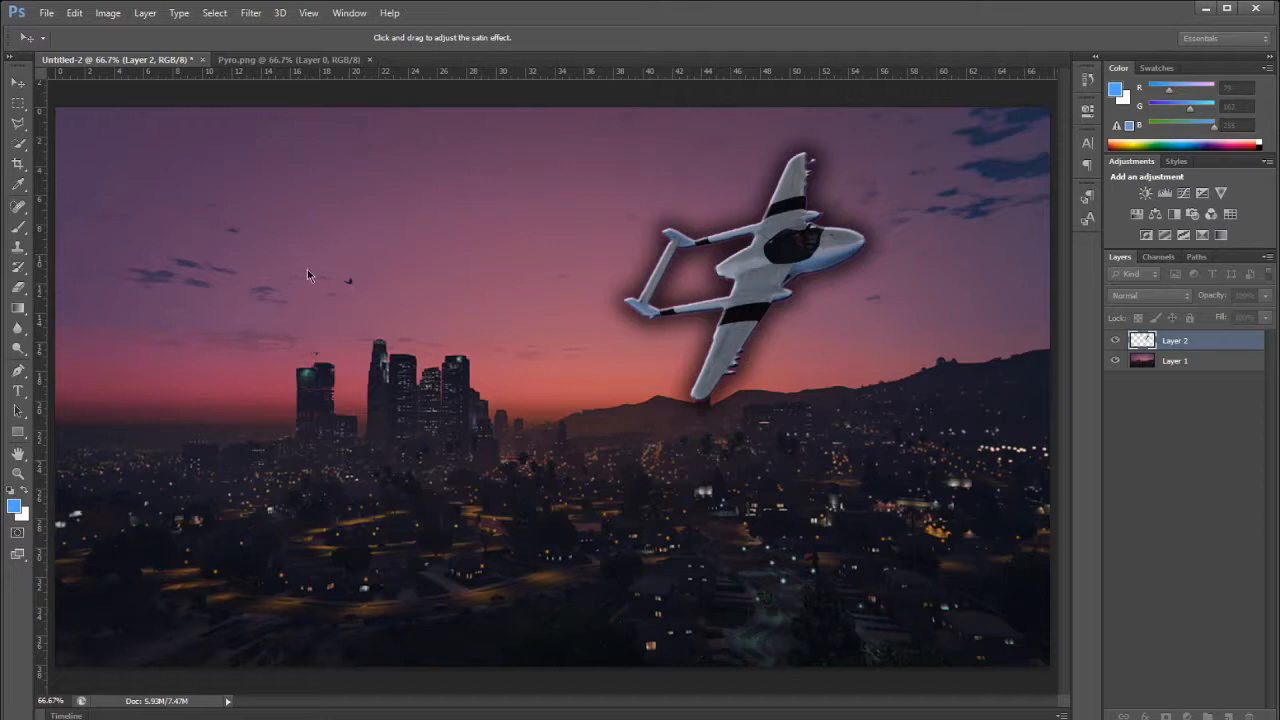
click(277, 430)
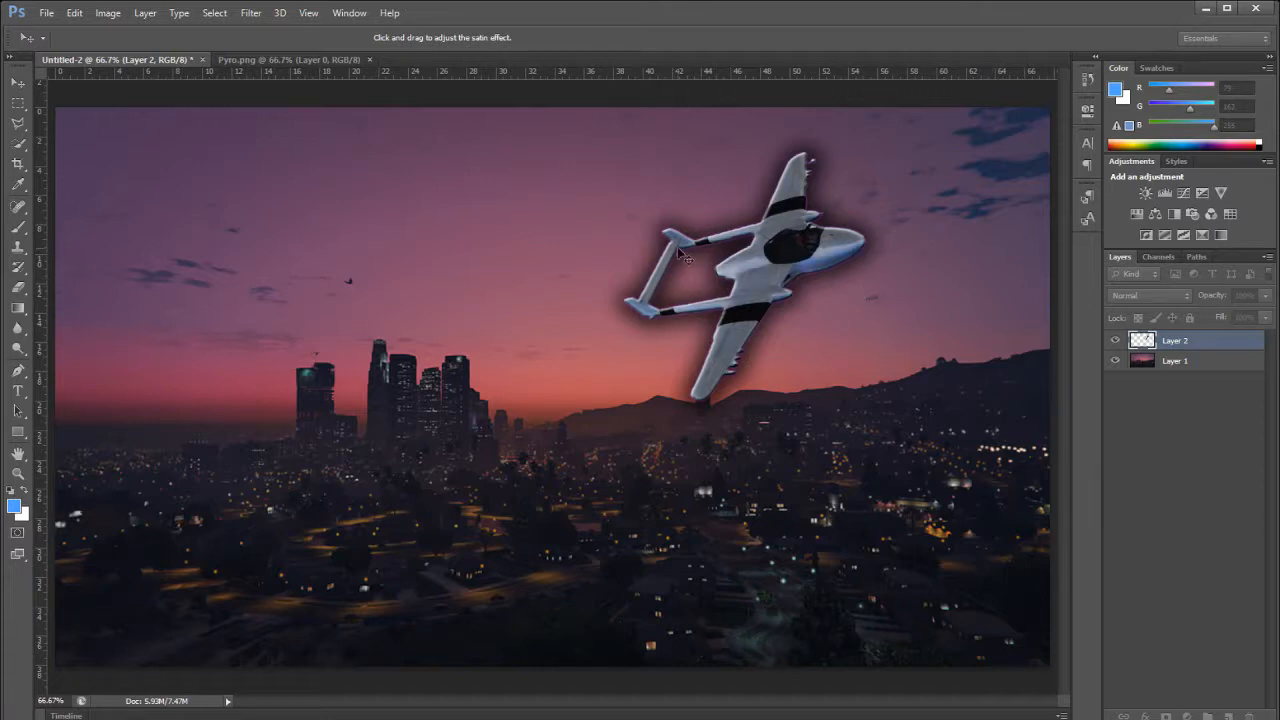
key(Return)
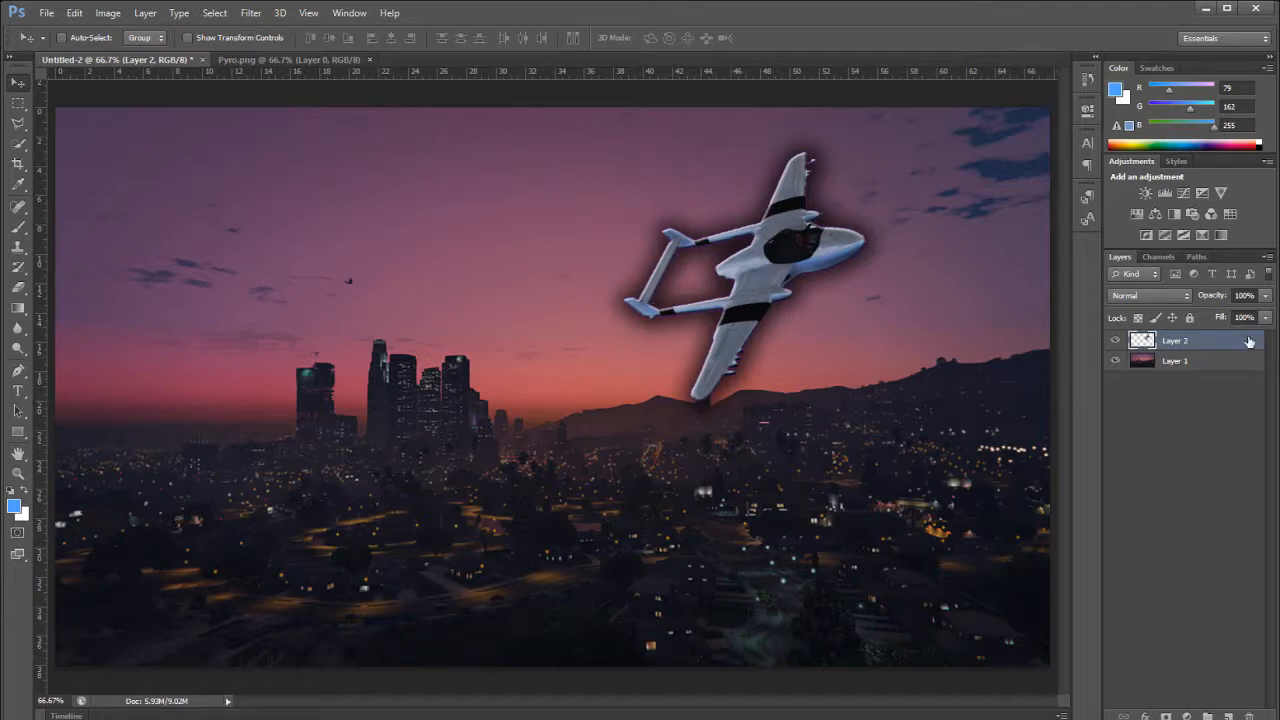
- Recheck the plane's layer style and shift the plane slightly to the right in the sky
key(space)
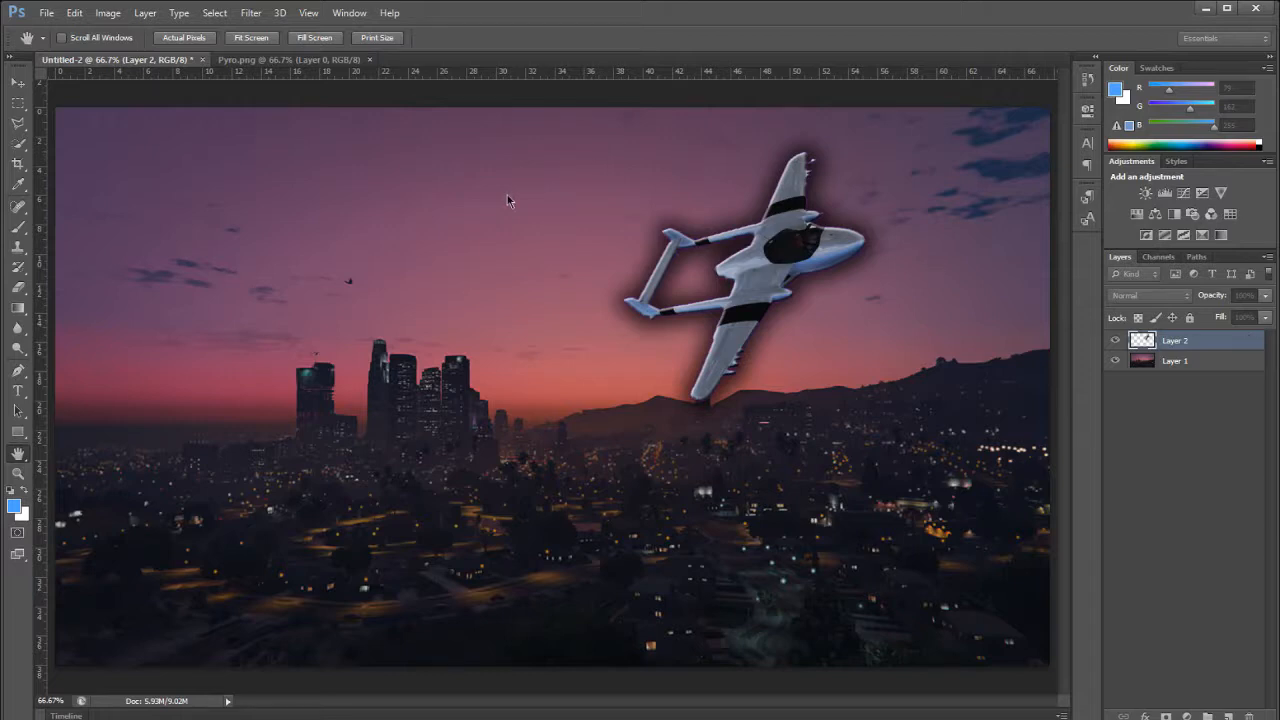
mouse_move(816, 286)
mouse_down()
mouse_move(766, 287)
mouse_move(823, 273)
mouse_up()
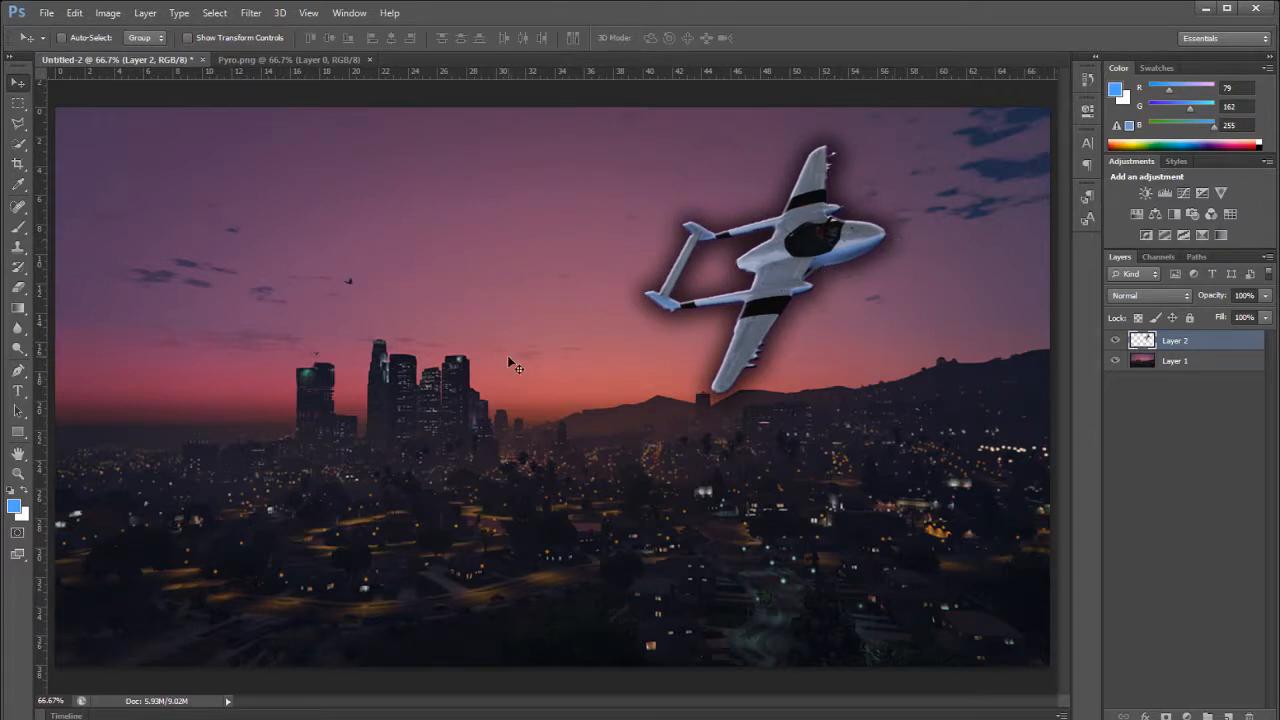
drag(690, 295, 687, 302)
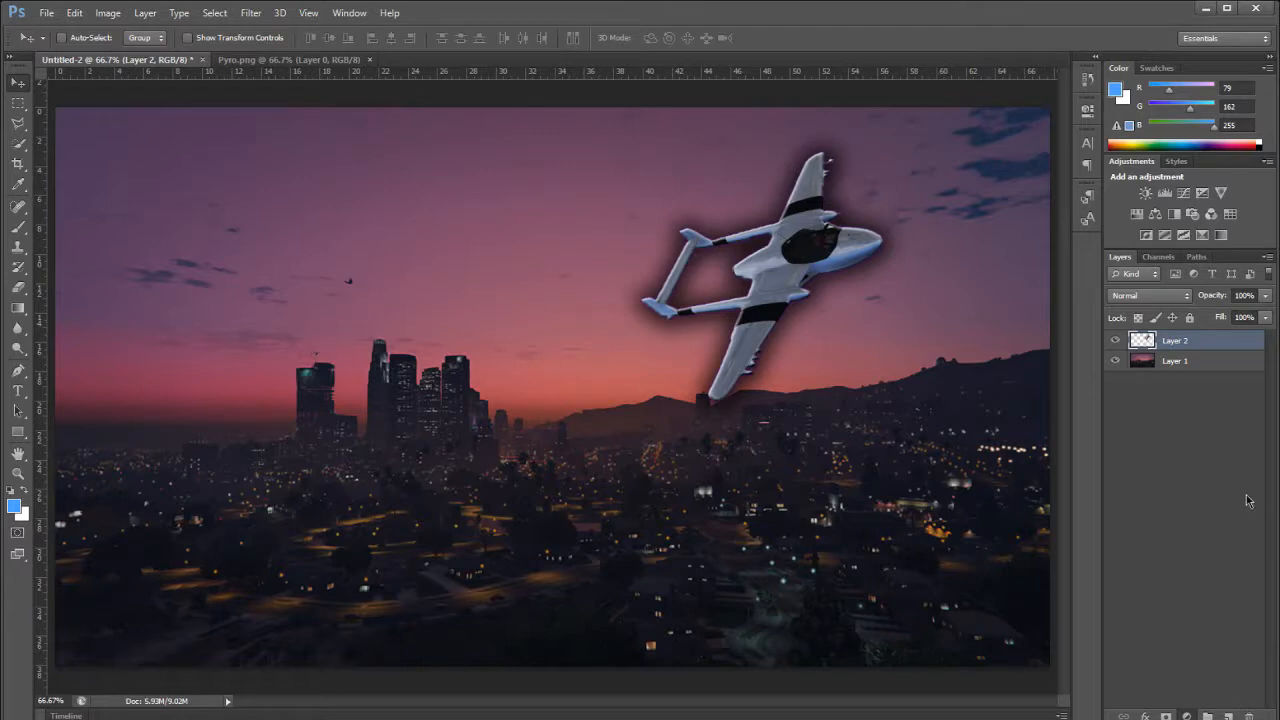
- Add a Brightness/Contrast adjustment layer above all layers, raising the contrast and lowering the brightness to darken the scene
key(q)
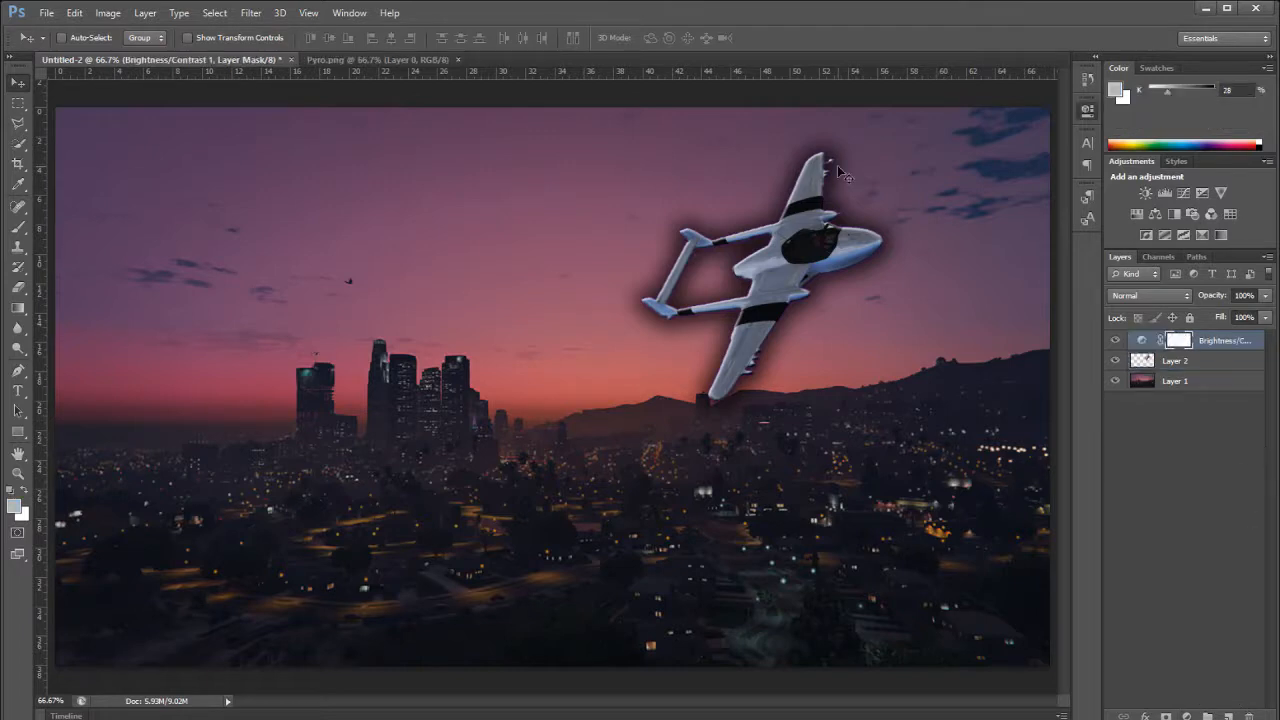
drag(958, 190, 985, 190)
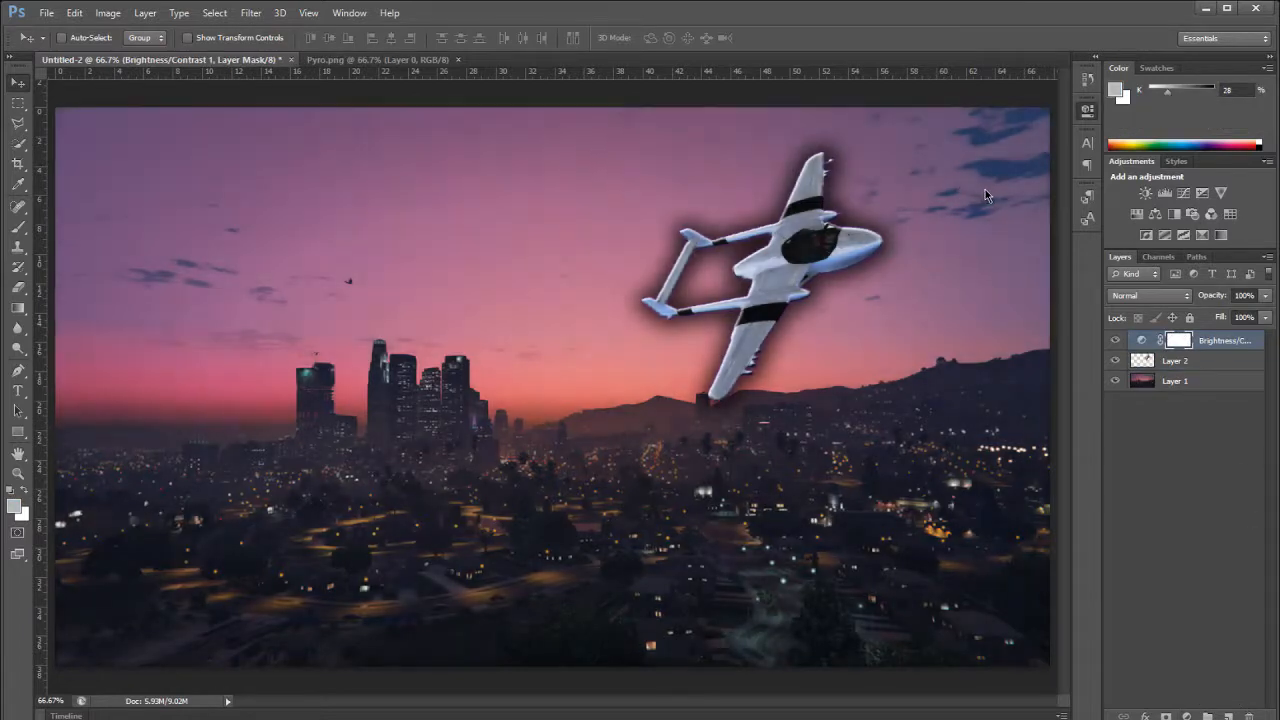
drag(958, 216, 1061, 218)
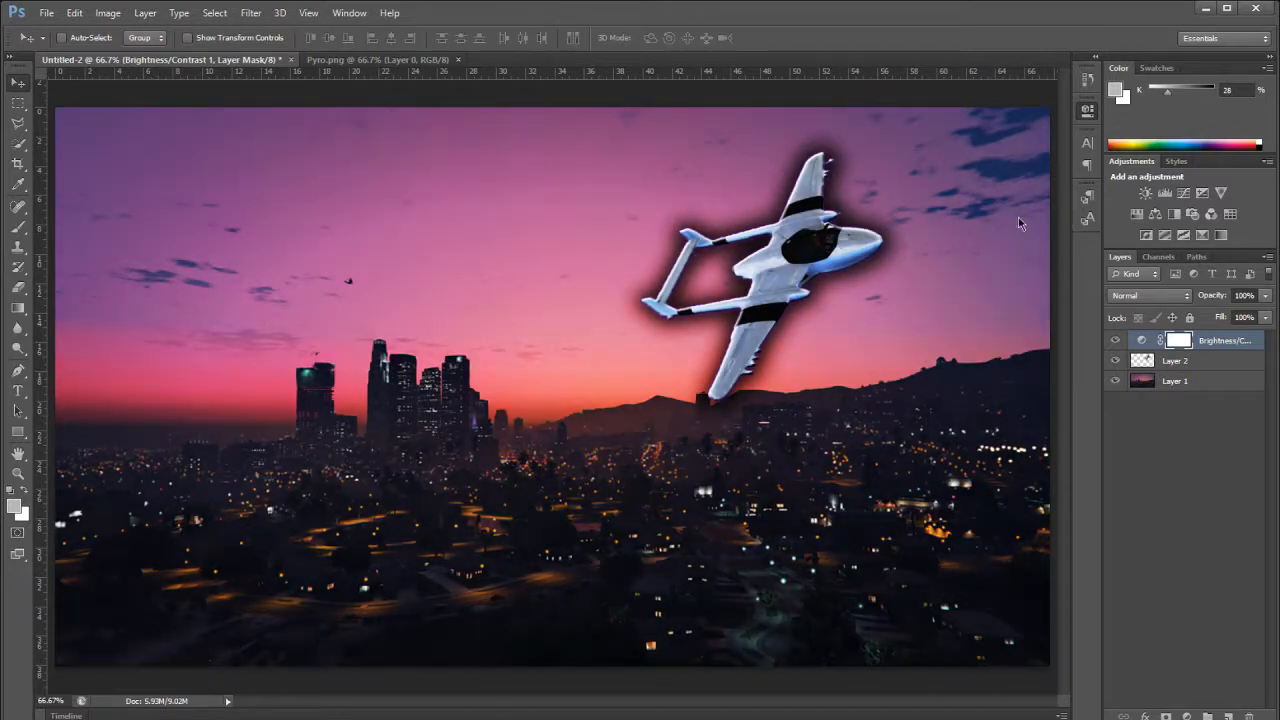
drag(995, 185, 932, 182)
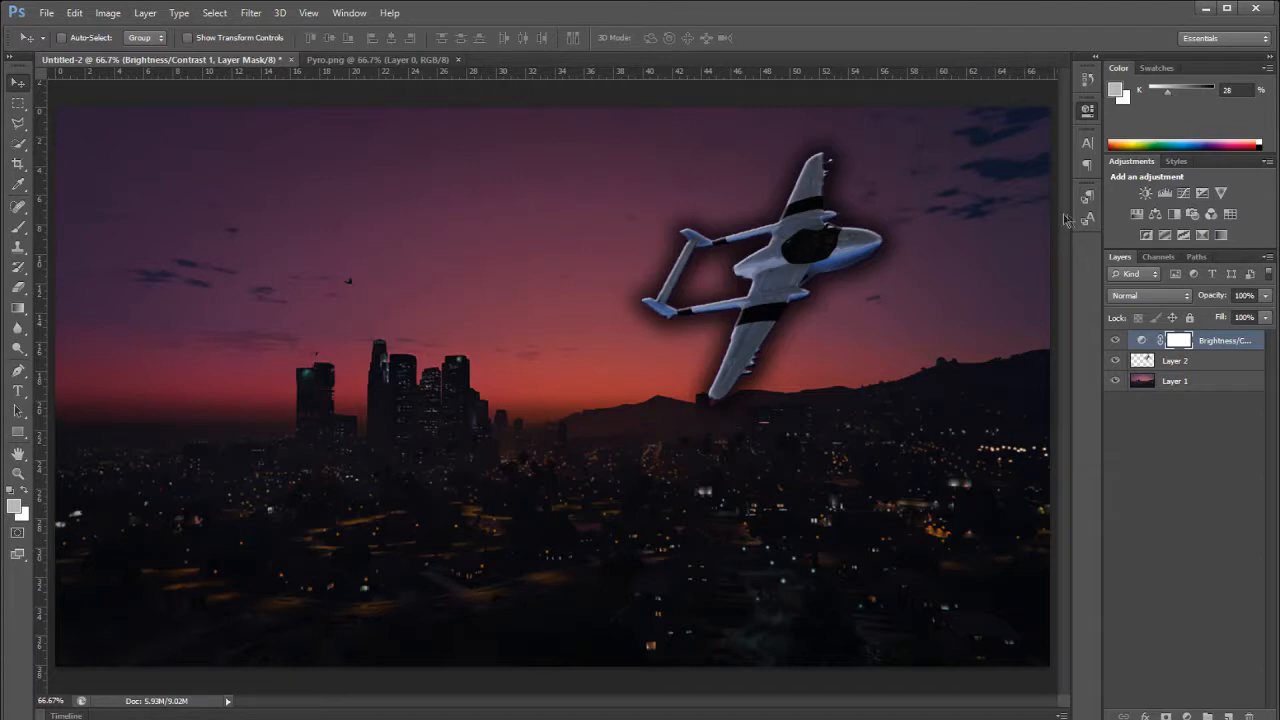
drag(936, 185, 952, 185)
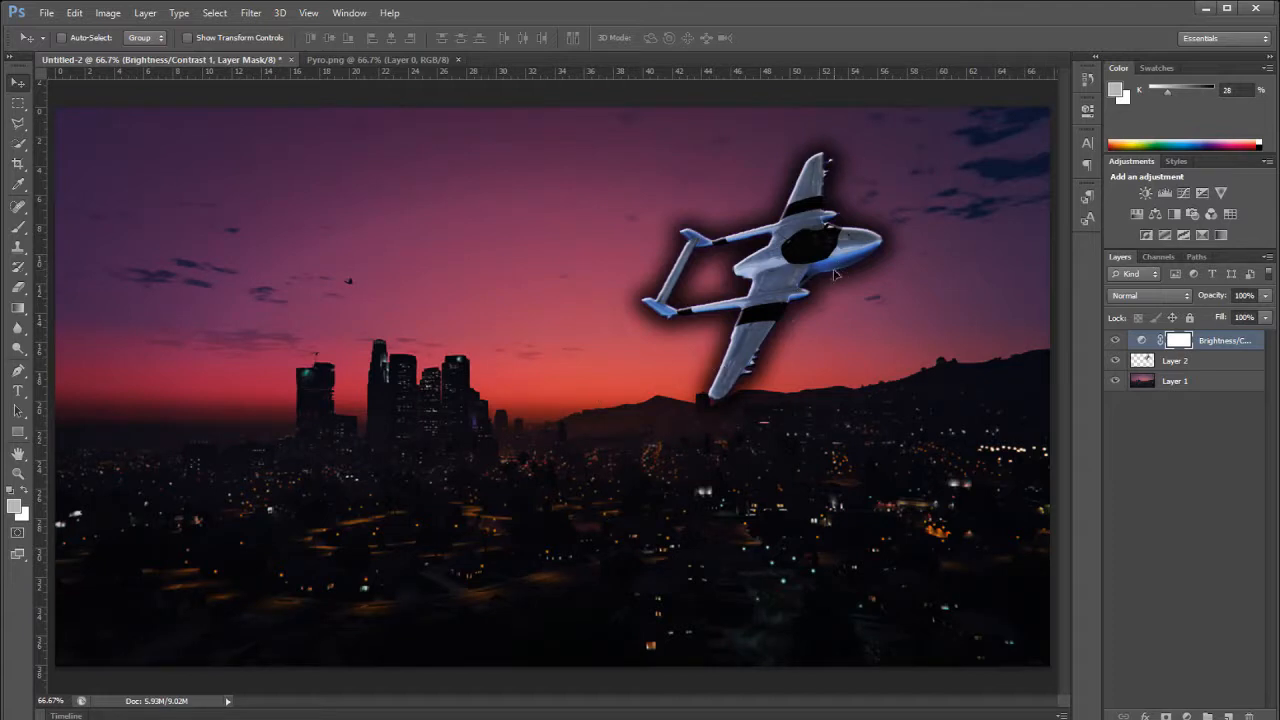
- Move the plane on Layer 2 slightly up and to the right in the sky
click(1200, 361)
drag(731, 233, 766, 216)
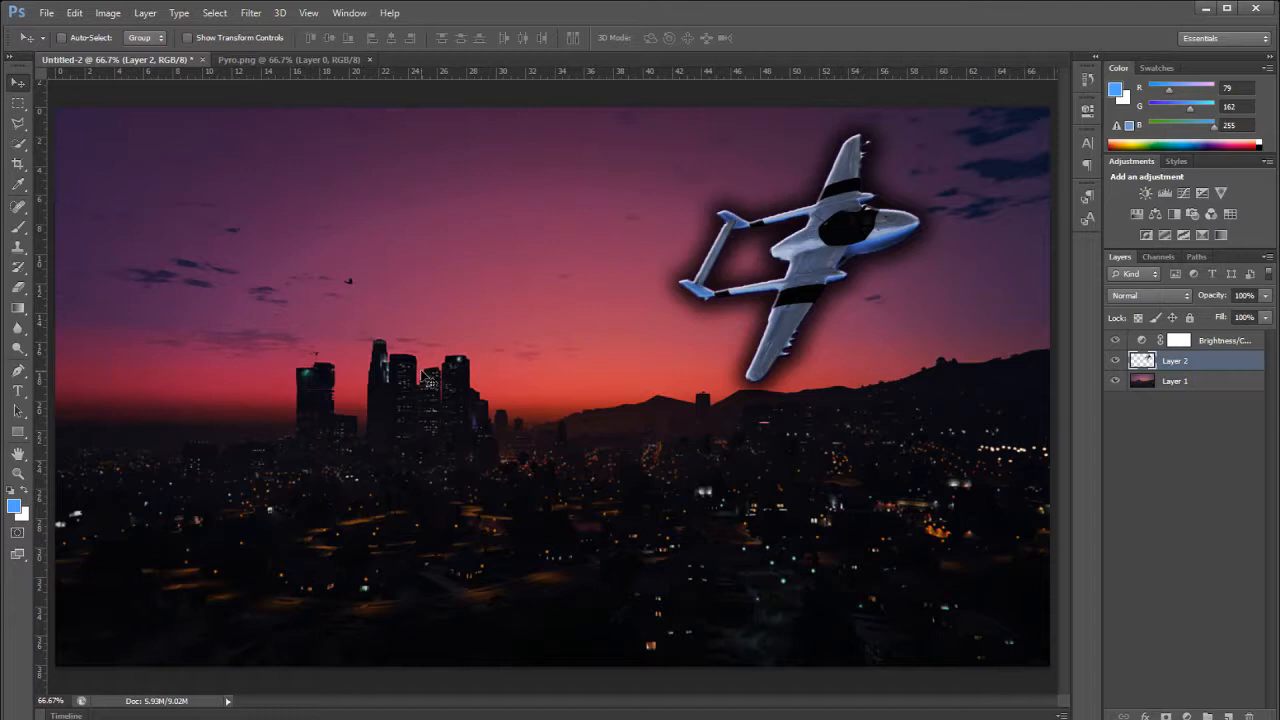
- Sample a dark purple (R 81, G 41, B 68) from the sky near the plane as the brush colour
key(b)
key(x)
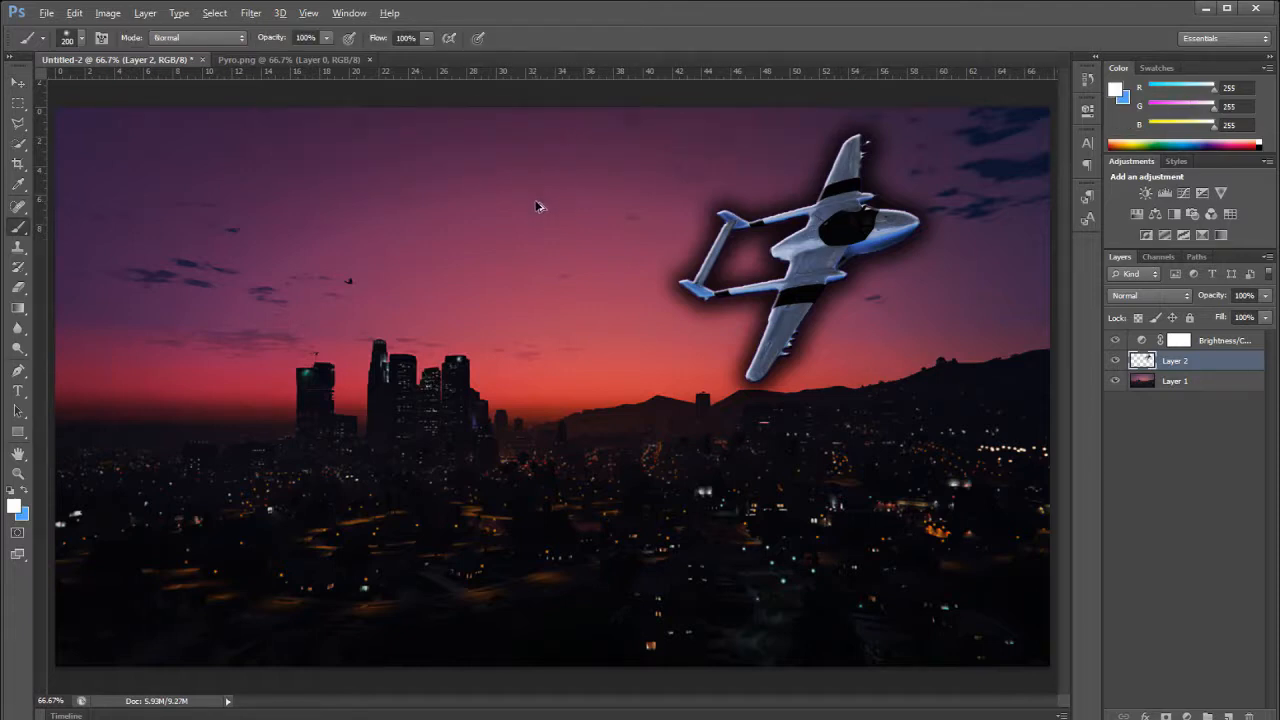
click(22, 491)
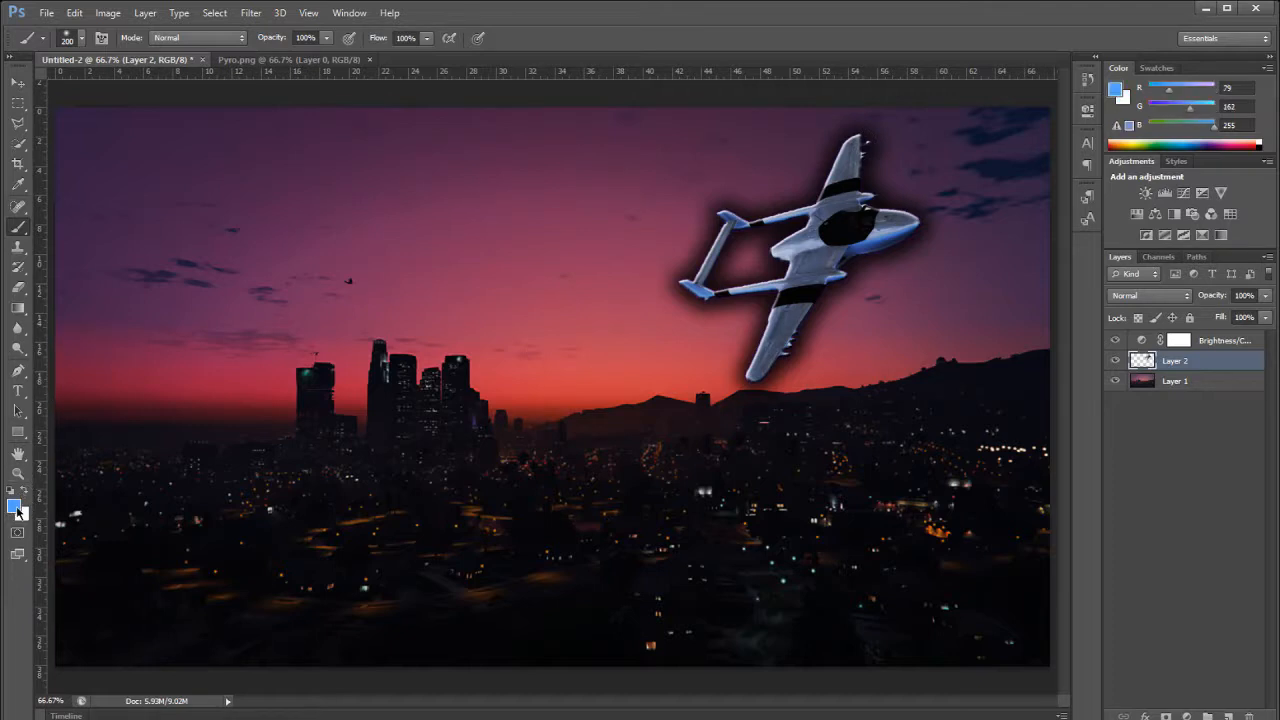
key(i)
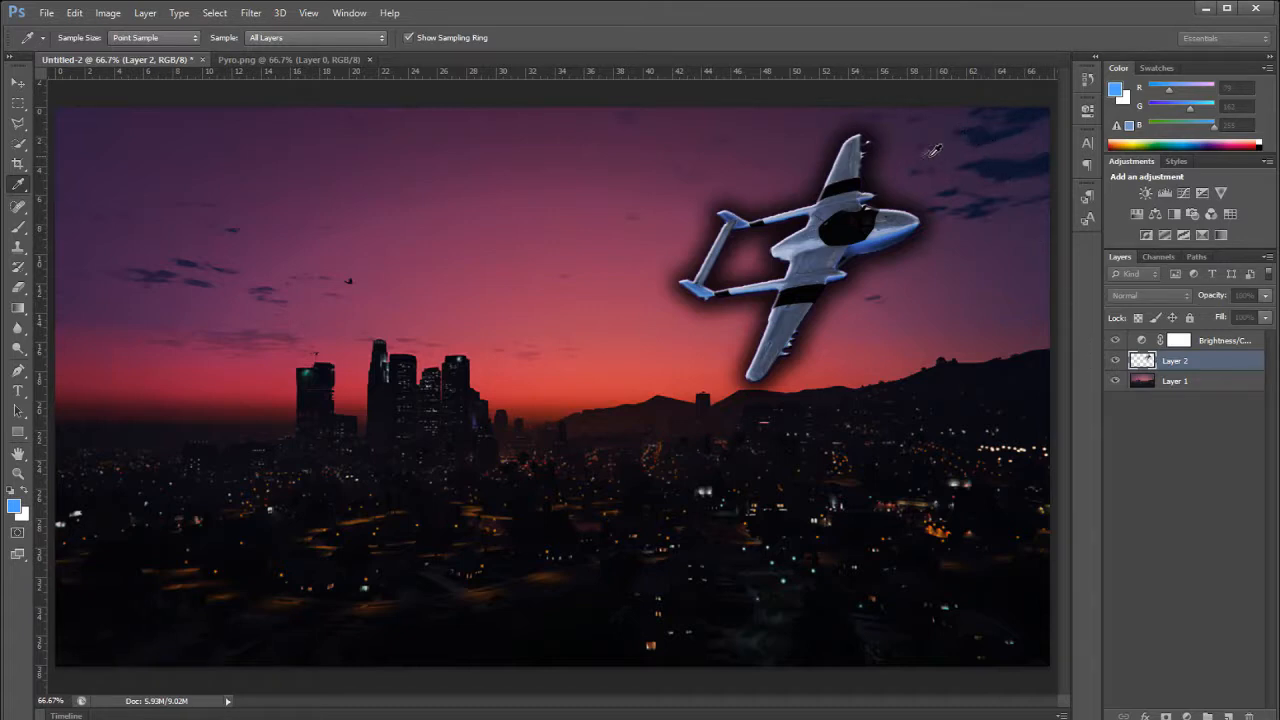
click(793, 182)
key(b)
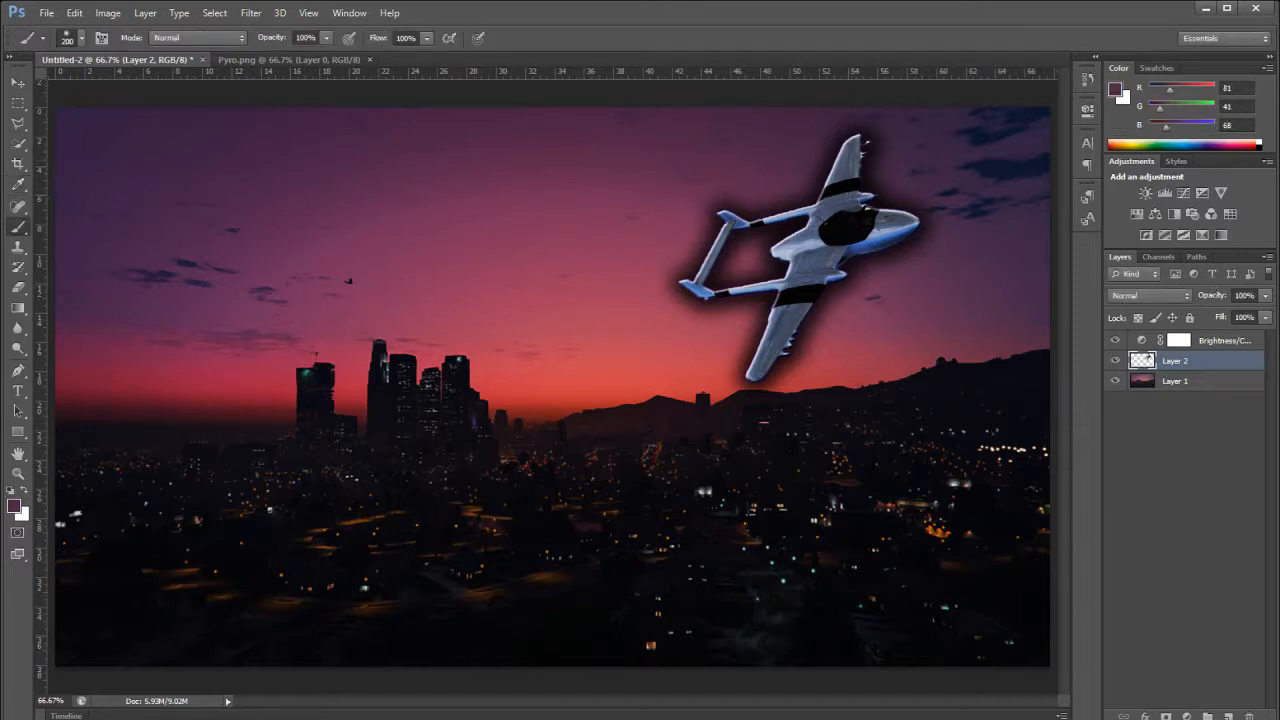
- Paint soft dark purple shading behind the plane's upper wing on a new Overlay layer directly above Layer 1
drag(855, 200, 850, 140)
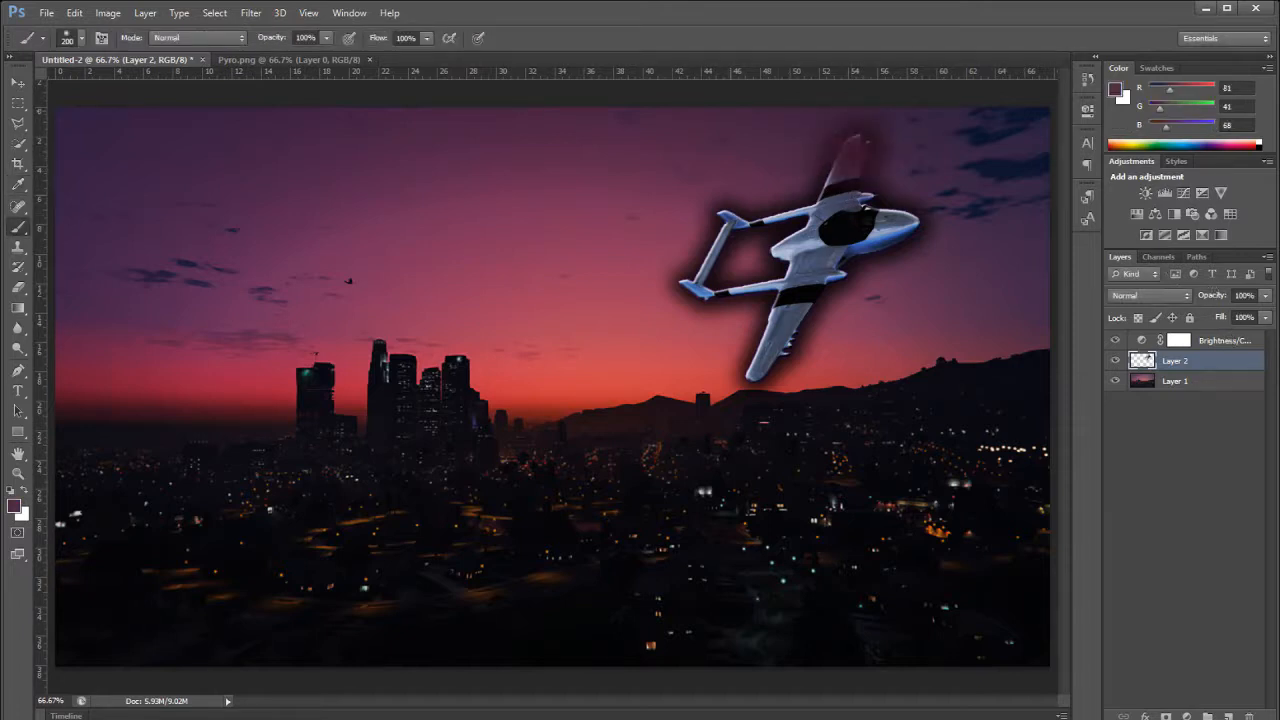
key(ctrl+z)
click(1205, 382)
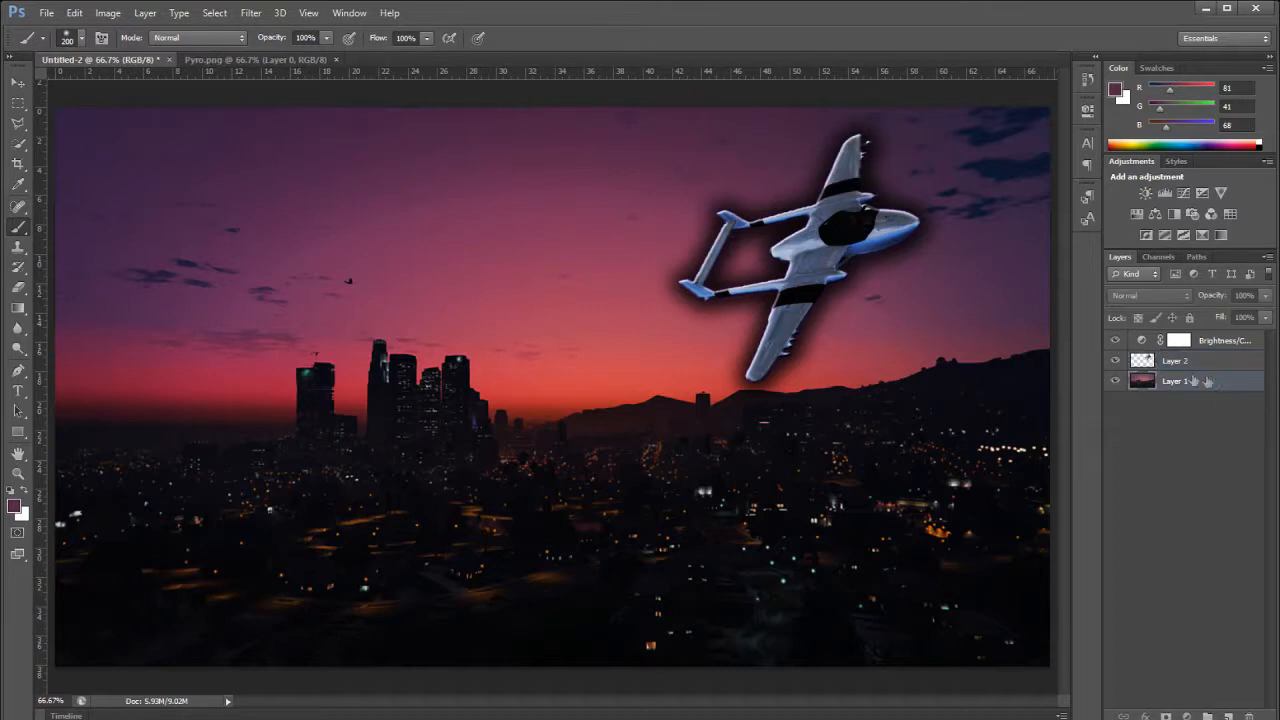
mouse_move(793, 185)
mouse_down()
mouse_move(805, 142)
mouse_move(762, 194)
mouse_up()
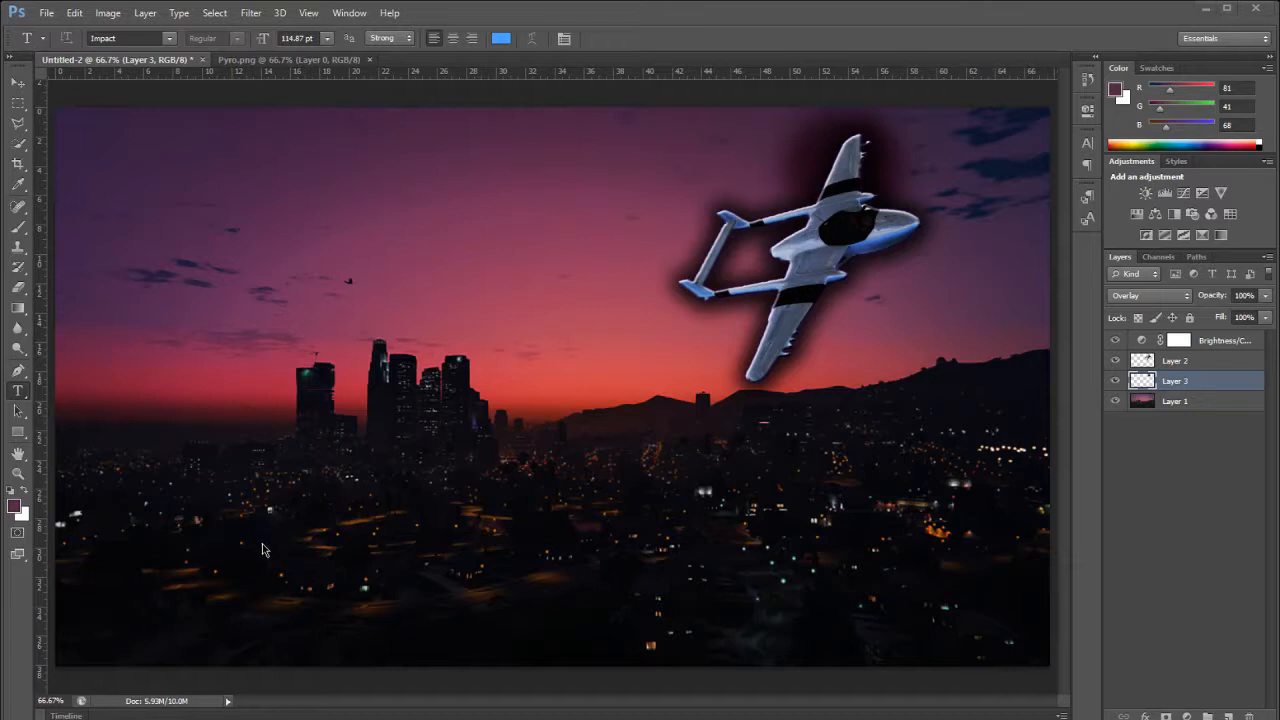
- Paste the Grand Theft Auto V logo image and select the whole logo with the Quick Selection tool, excluding its black background
key(ctrl+v)
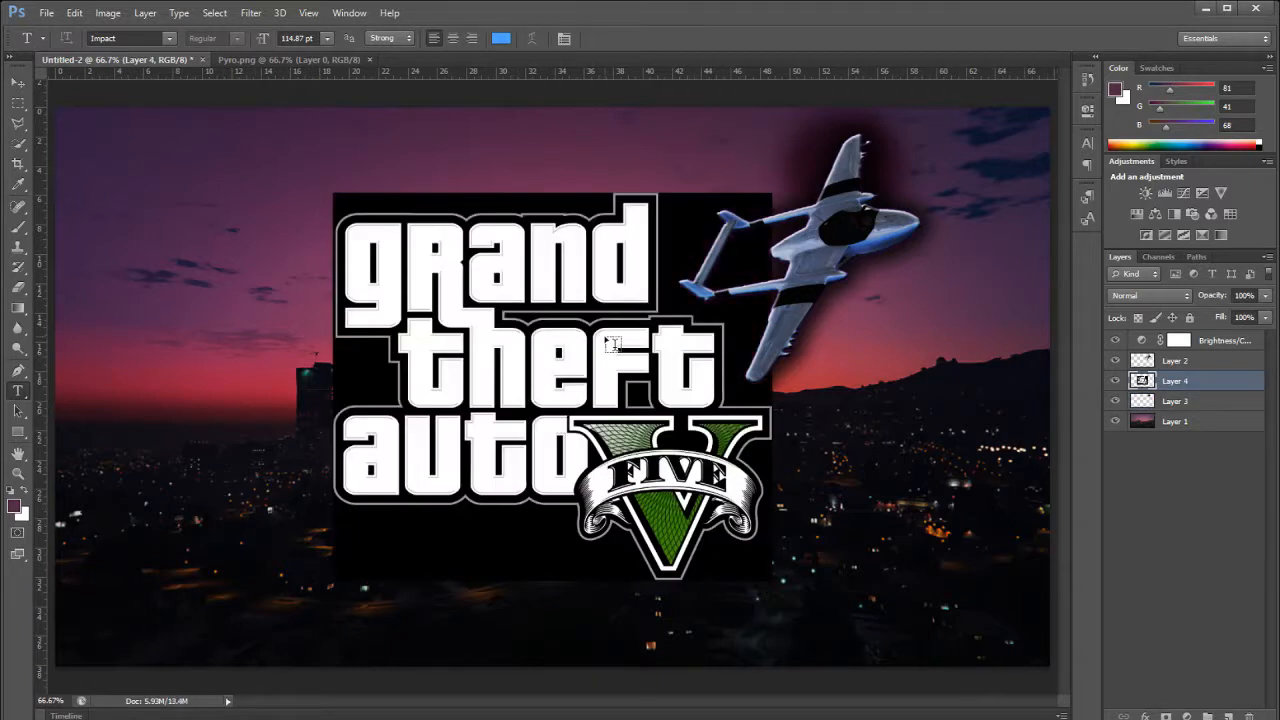
click(18, 143)
mouse_move(366, 257)
mouse_down()
mouse_move(352, 242)
mouse_move(396, 228)
mouse_move(550, 231)
mouse_up()
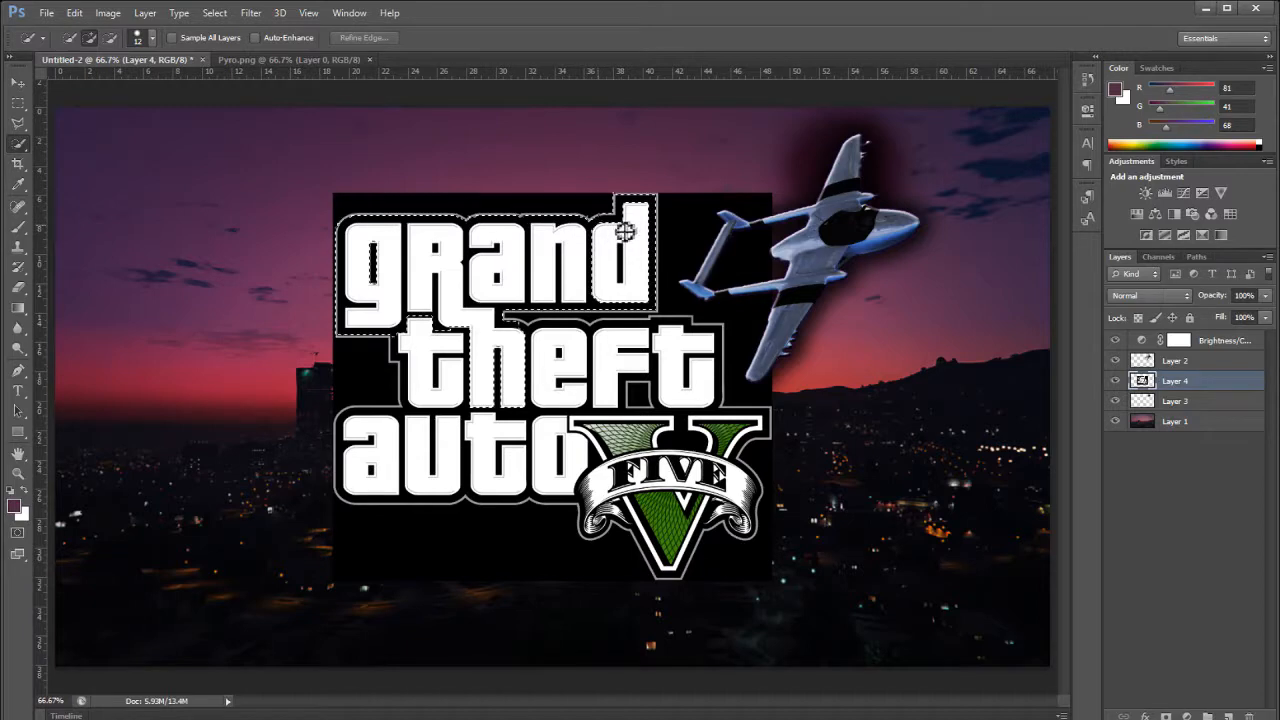
drag(632, 228, 632, 228)
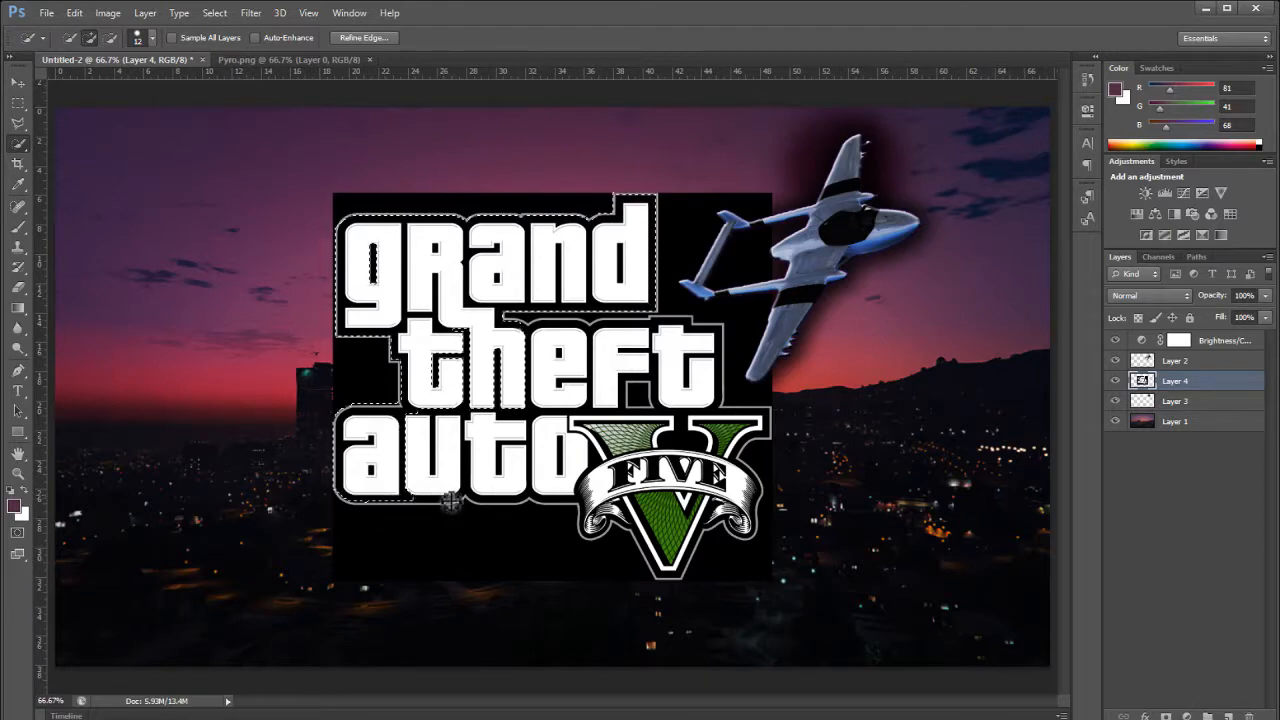
mouse_move(425, 452)
mouse_down()
mouse_move(476, 424)
mouse_move(501, 462)
mouse_move(516, 355)
mouse_move(701, 386)
mouse_move(698, 434)
mouse_move(590, 432)
mouse_up()
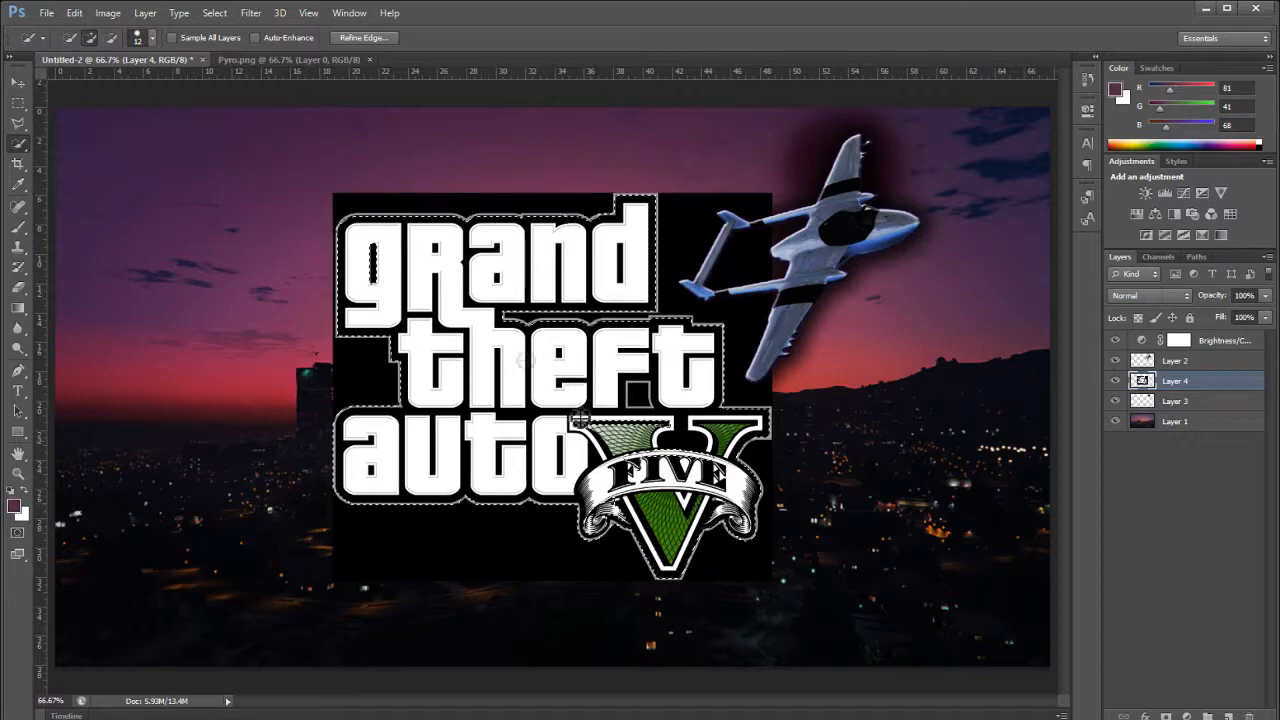
- Try to move the selected logo to the left, off its black background
click(18, 82)
drag(609, 396, 363, 378)
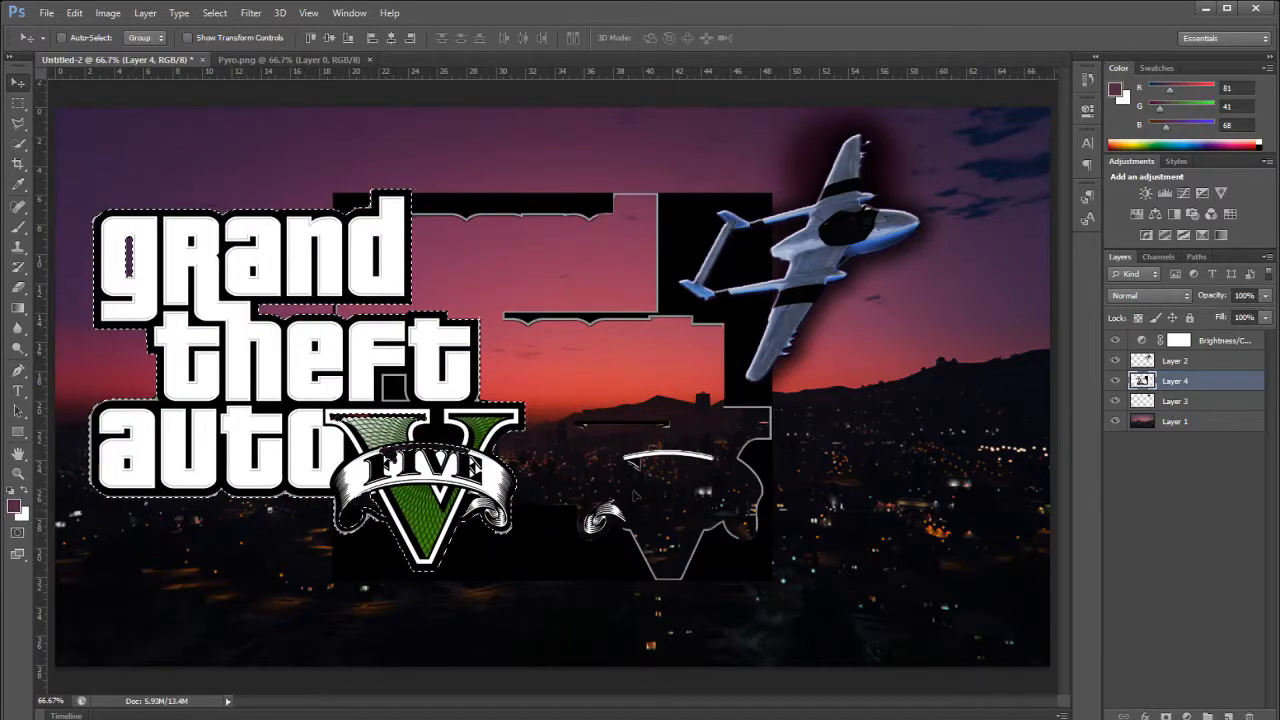
drag(363, 378, 606, 385)
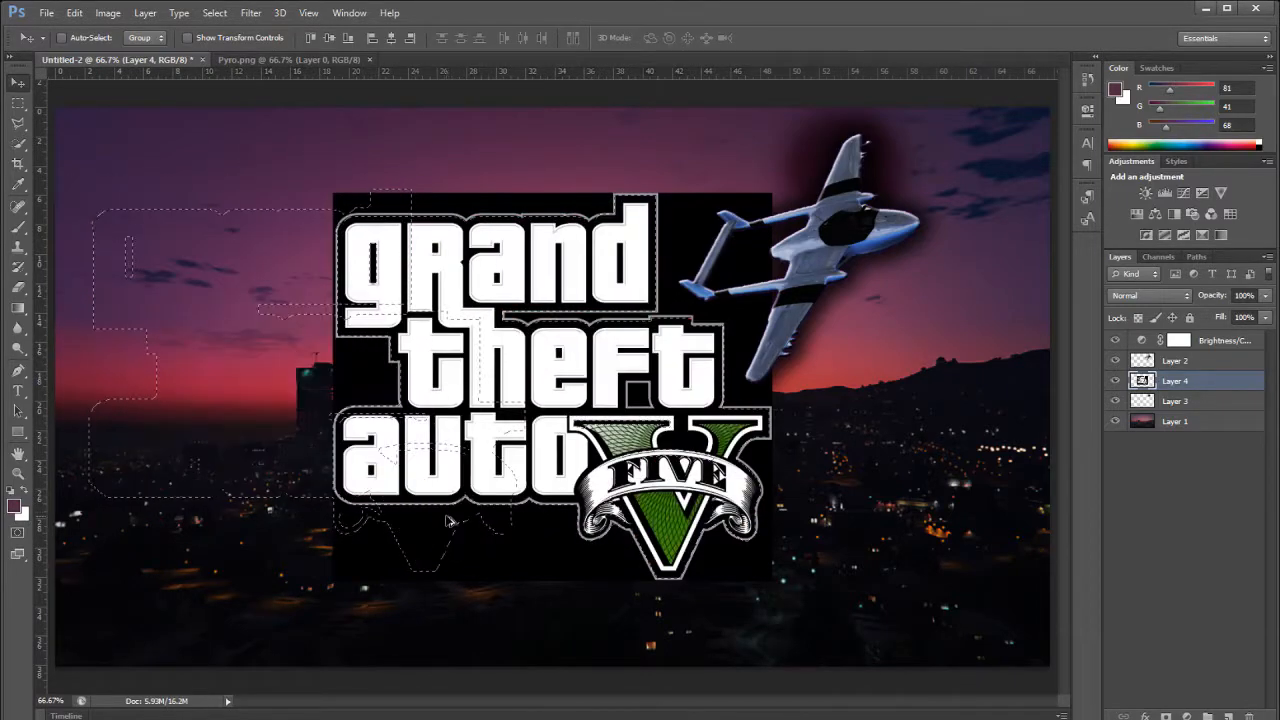
click(18, 143)
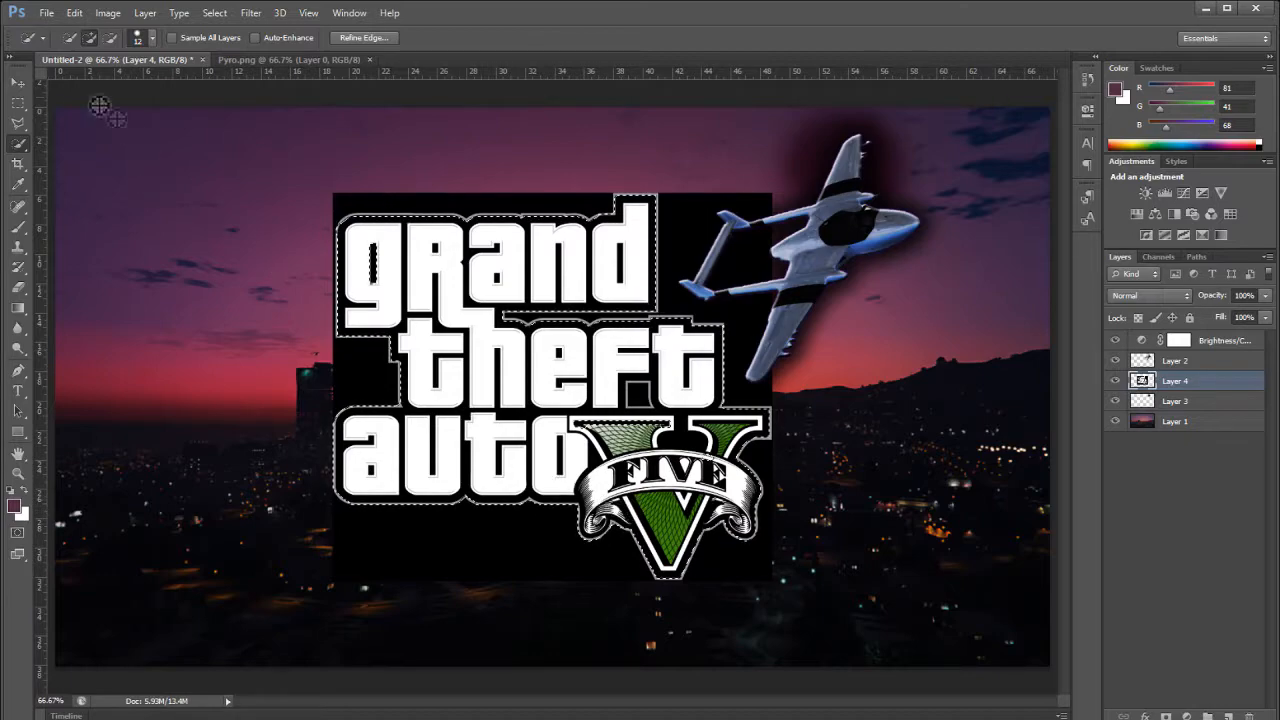
- Shift the pasted logo image to the right and copy the selected logo into the Pyro.png document
click(18, 81)
drag(479, 345, 668, 363)
drag(577, 299, 333, 244)
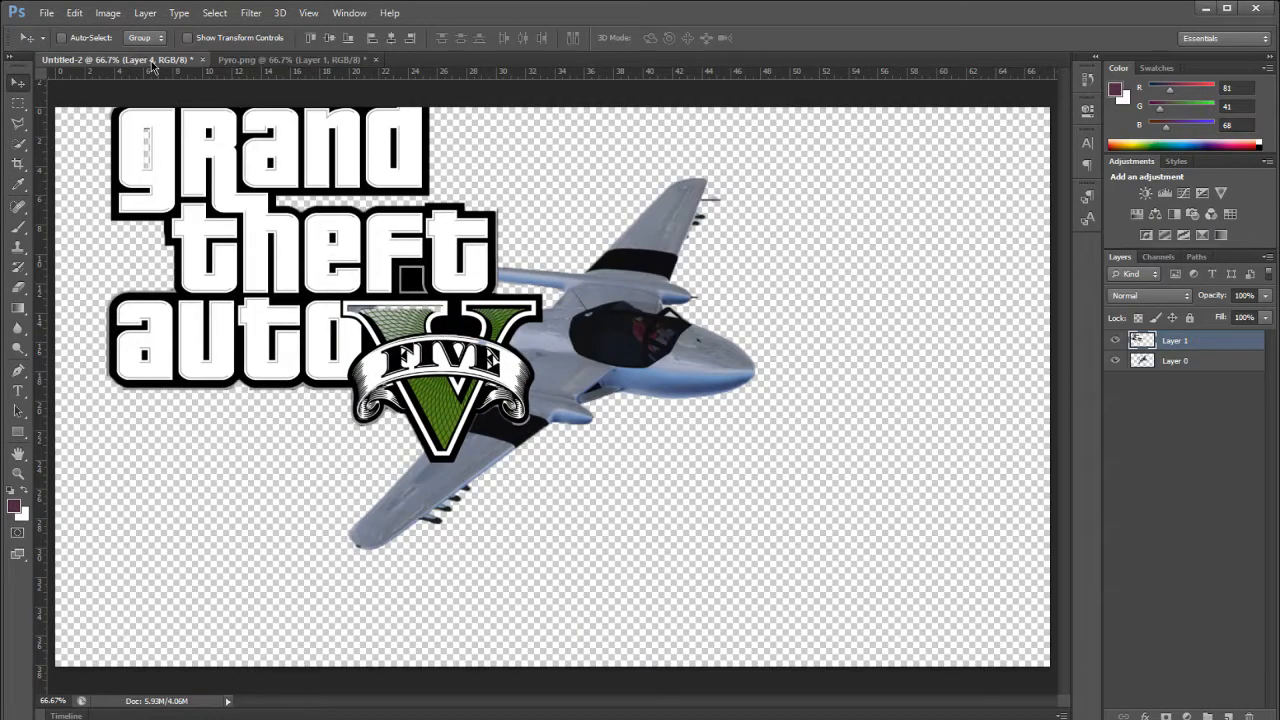
- Include the inner hole of the letter g in the Untitled-2 logo selection and copy the logo into Pyro.png again
click(150, 60)
click(18, 143)
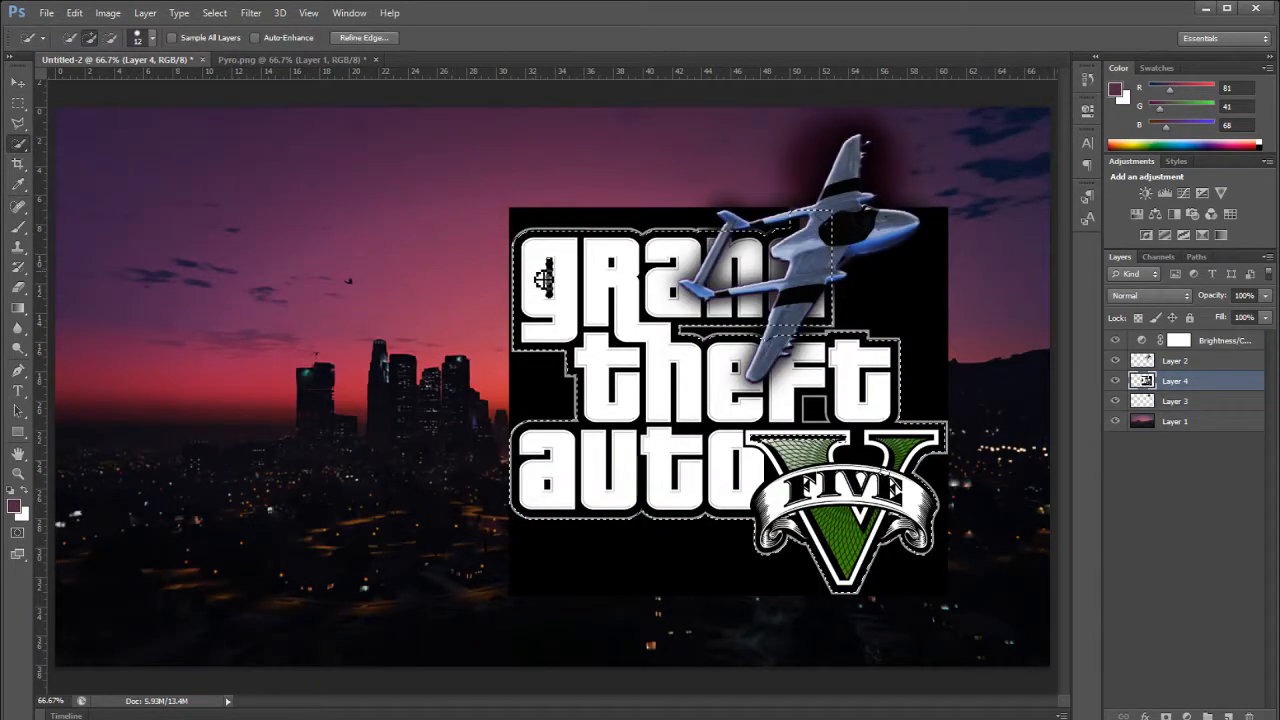
click(18, 82)
drag(640, 343, 757, 328)
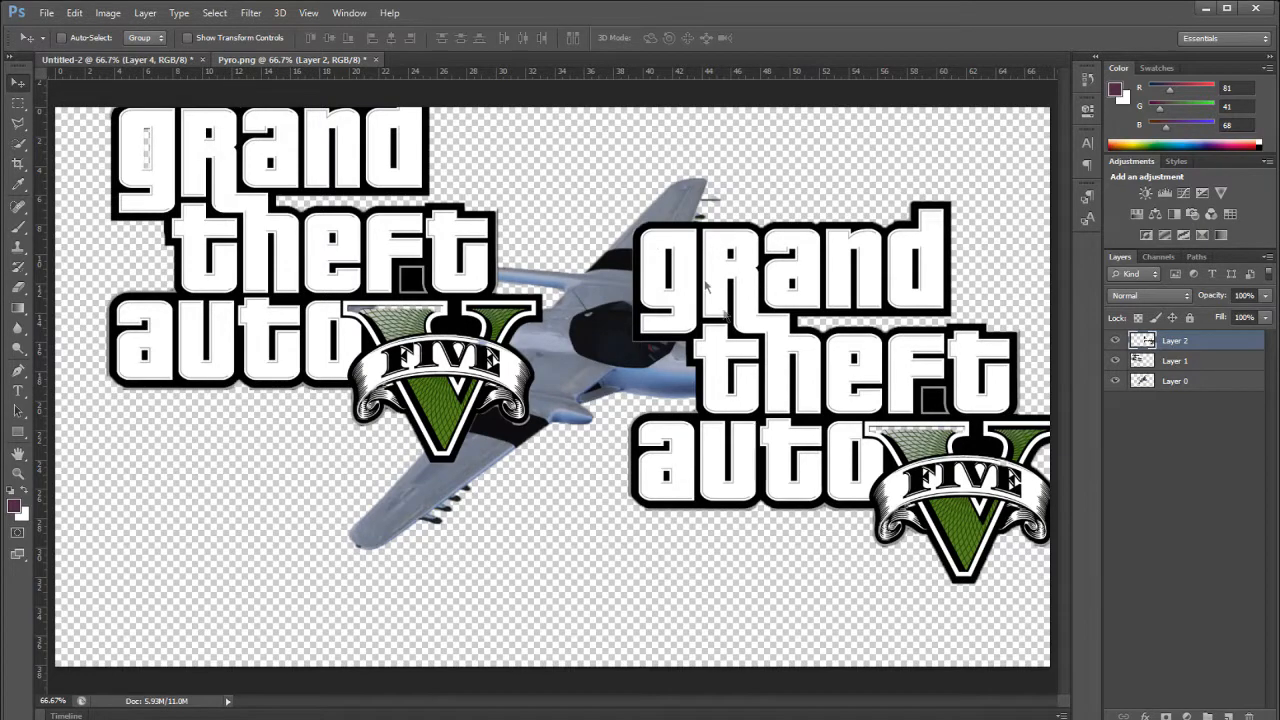
- Delete the original logo image's Layer 4 from Untitled-2 and bring in the cut-out logo from Pyro.png instead
click(120, 60)
key(Delete)
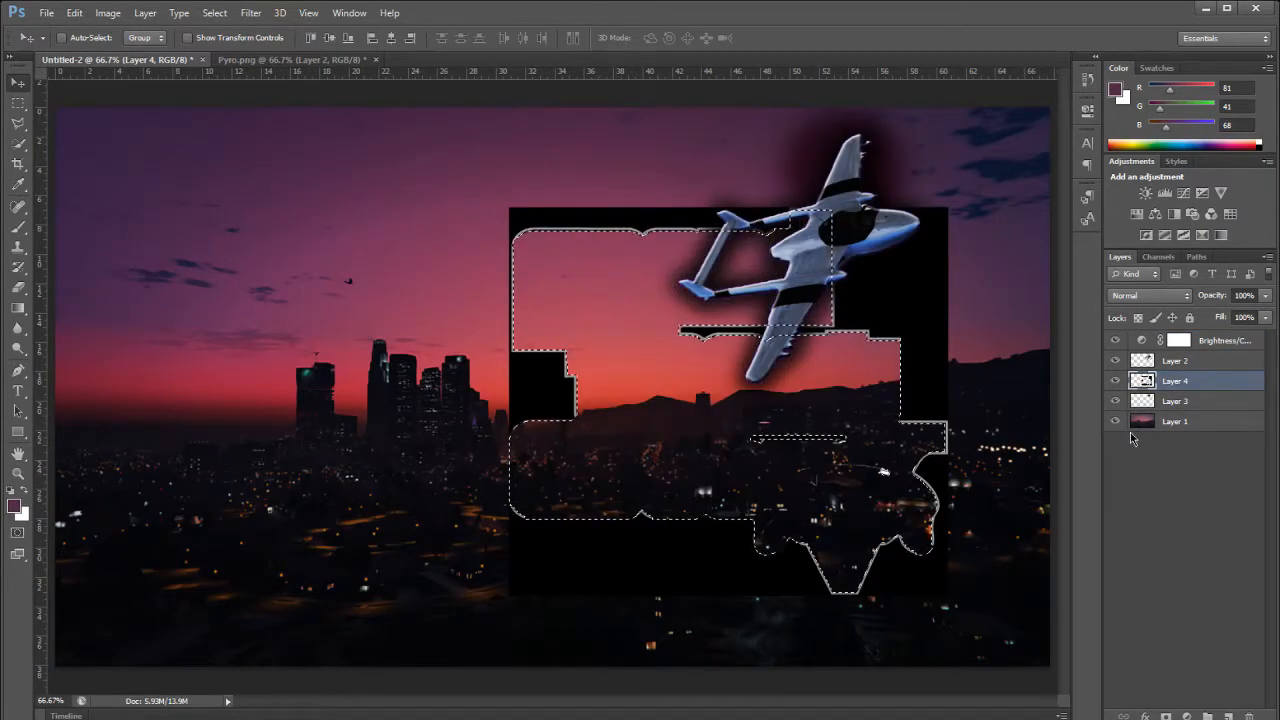
key(ctrl+d)
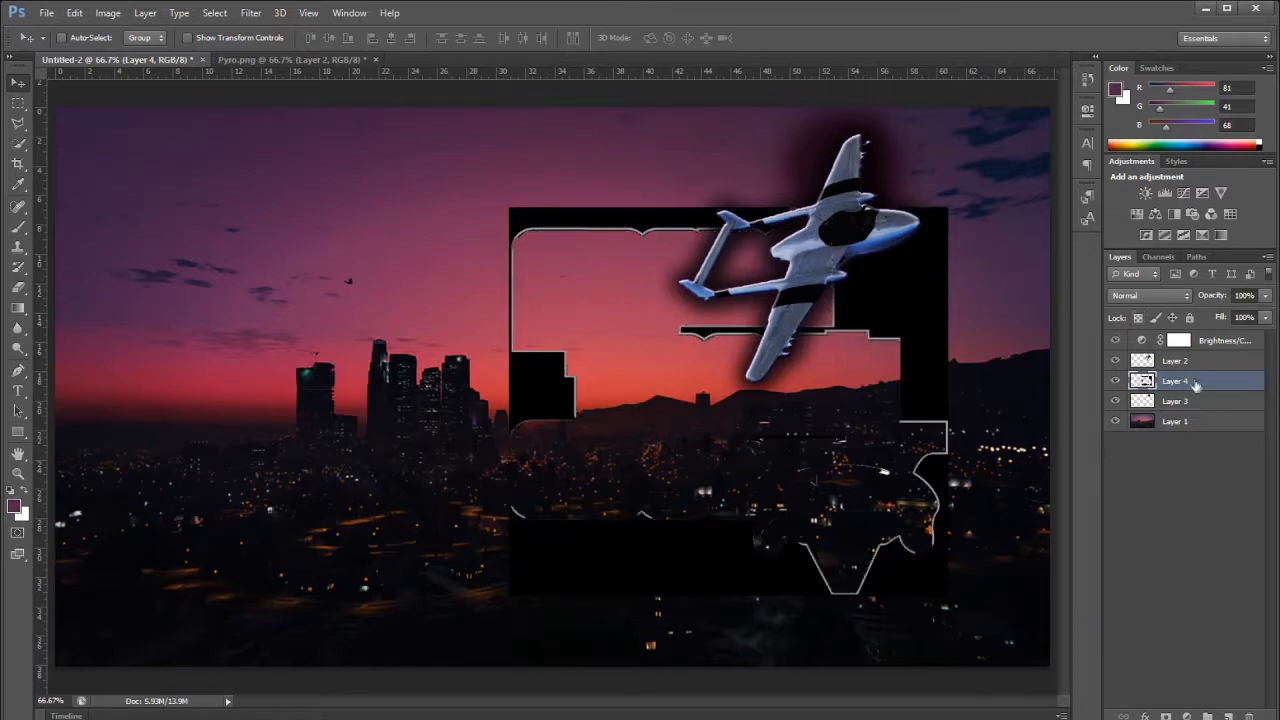
key(Delete)
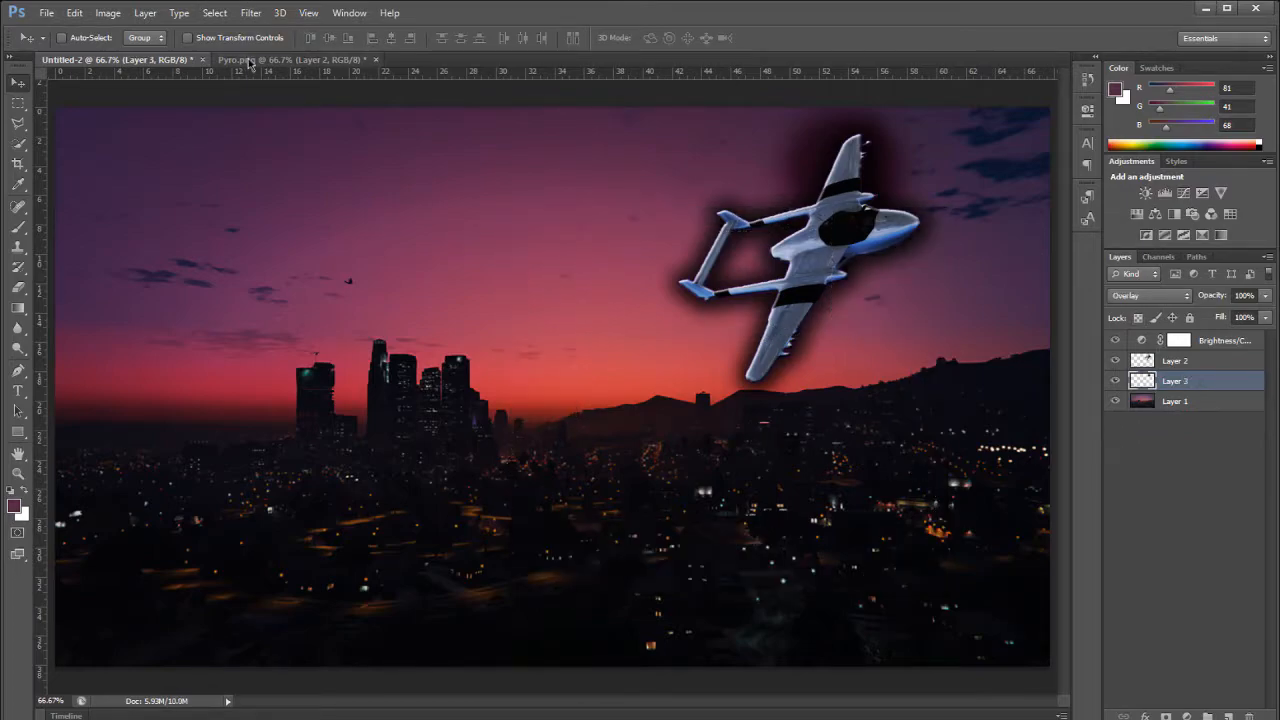
click(245, 60)
drag(825, 483, 340, 335)
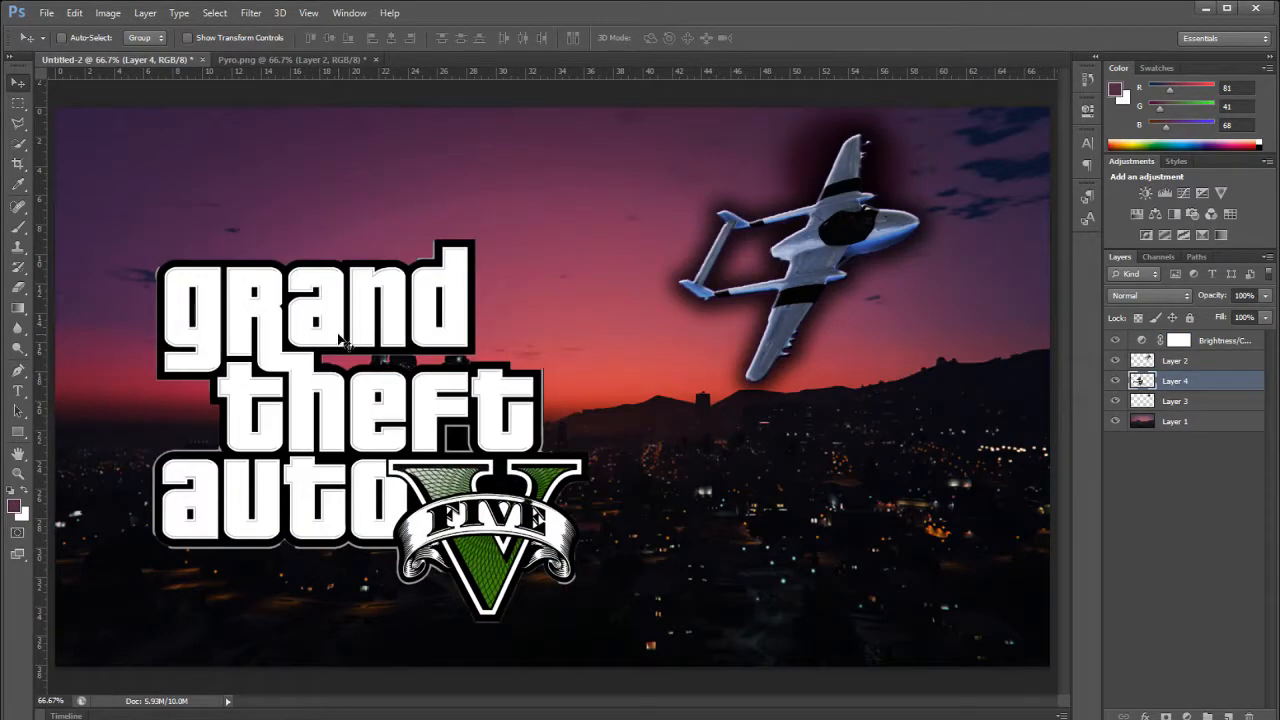
- Scale the logo down to 35.71% and place it in the upper-left part of the sky
key(ctrl+t)
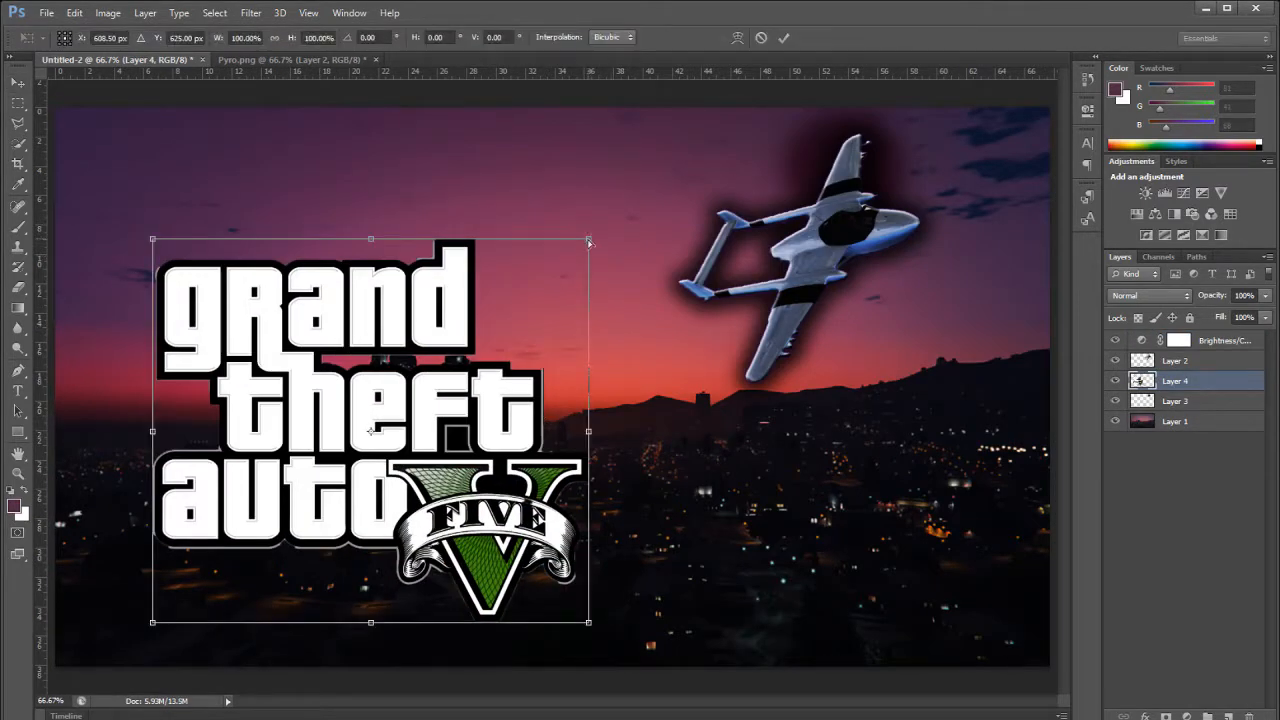
drag(588, 240, 261, 446)
drag(230, 555, 166, 193)
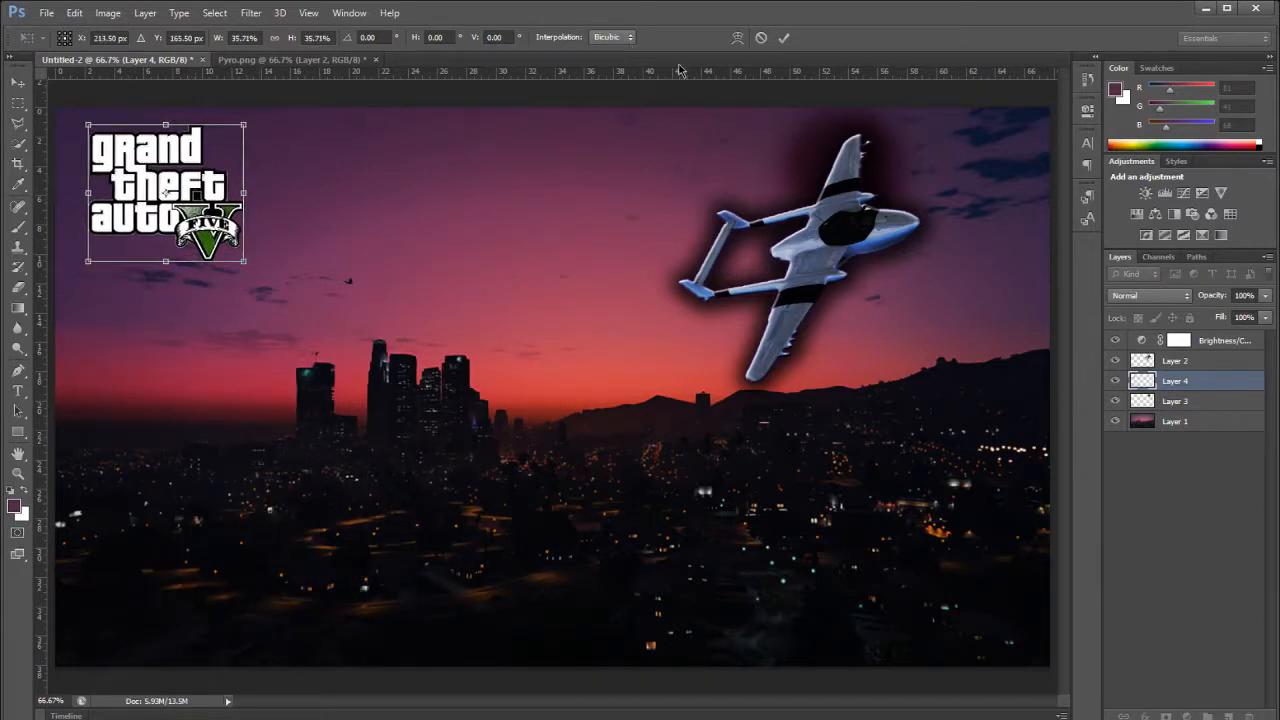
click(784, 37)
- Rotate the logo slightly counterclockwise and nudge it closer to the image's upper-left corner
mouse_move(208, 200)
mouse_down()
mouse_move(192, 198)
mouse_move(206, 199)
mouse_up()
key(ctrl+t)
drag(153, 99, 131, 96)
drag(230, 200, 176, 225)
click(785, 39)
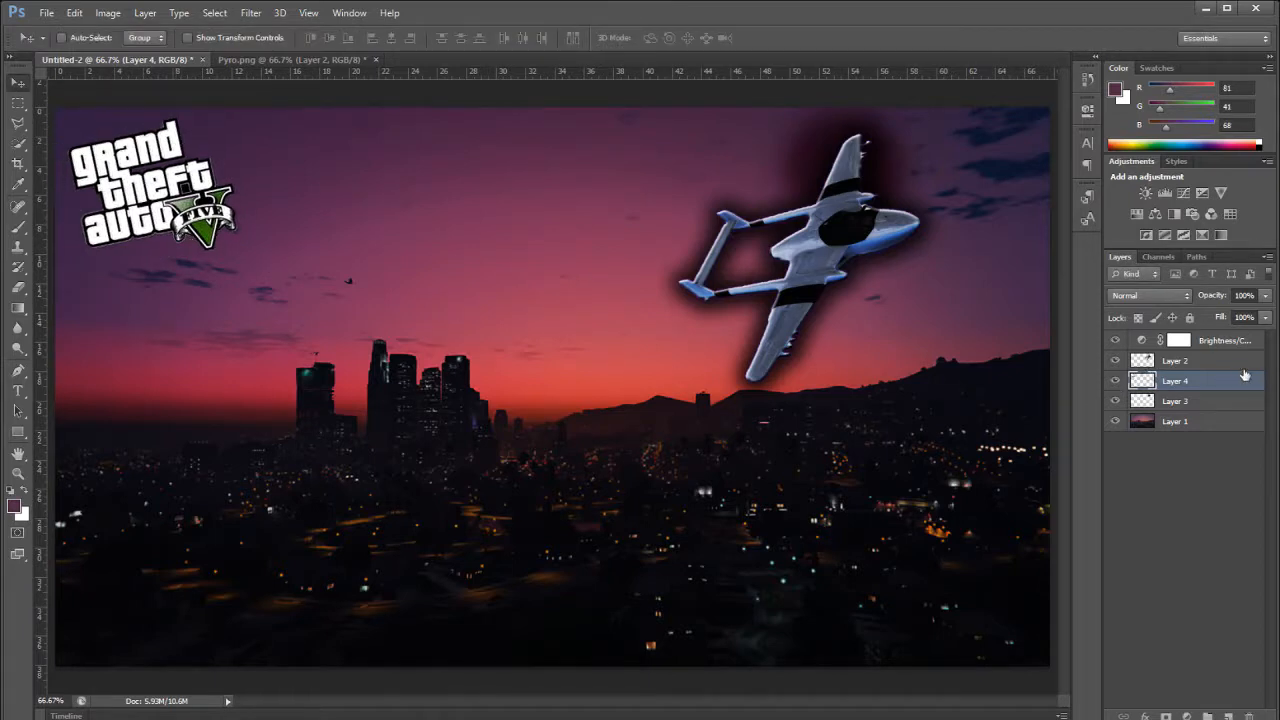
- Add a Stroke and a dark Drop Shadow to the logo on Layer 4, and select the plane's Layer 2
key(h)
click(189, 185)
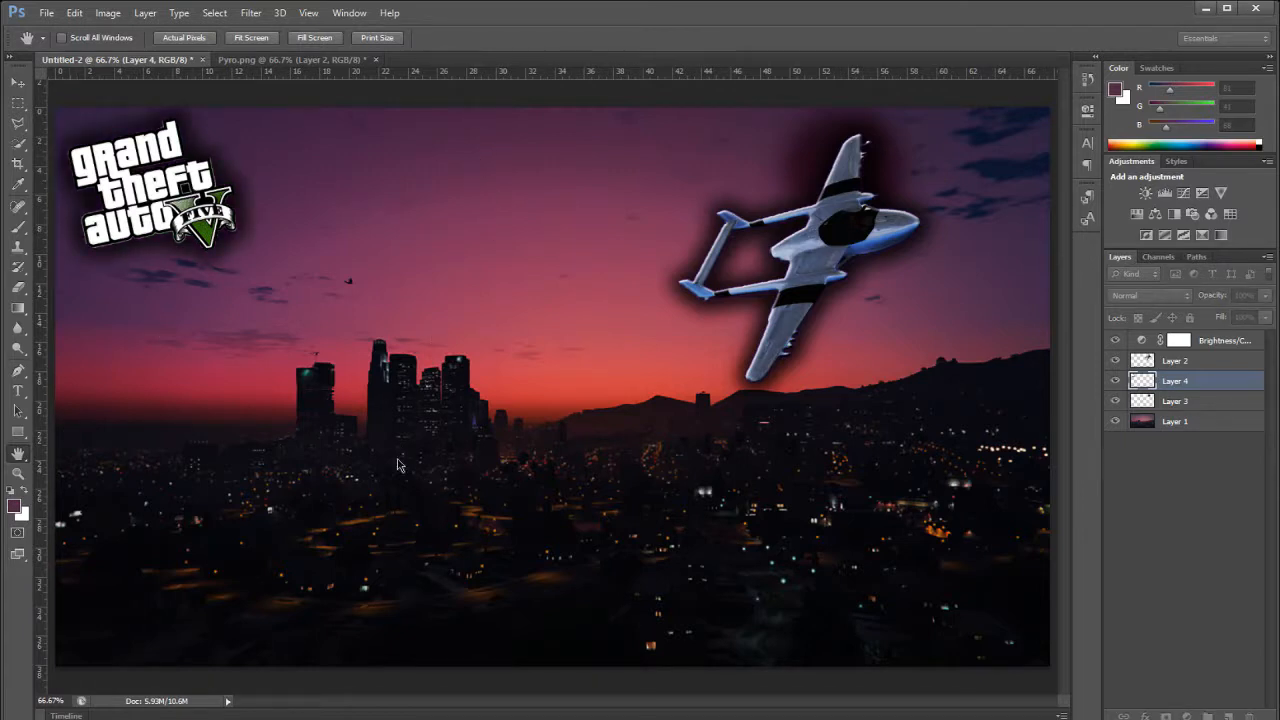
key(ctrl+z)
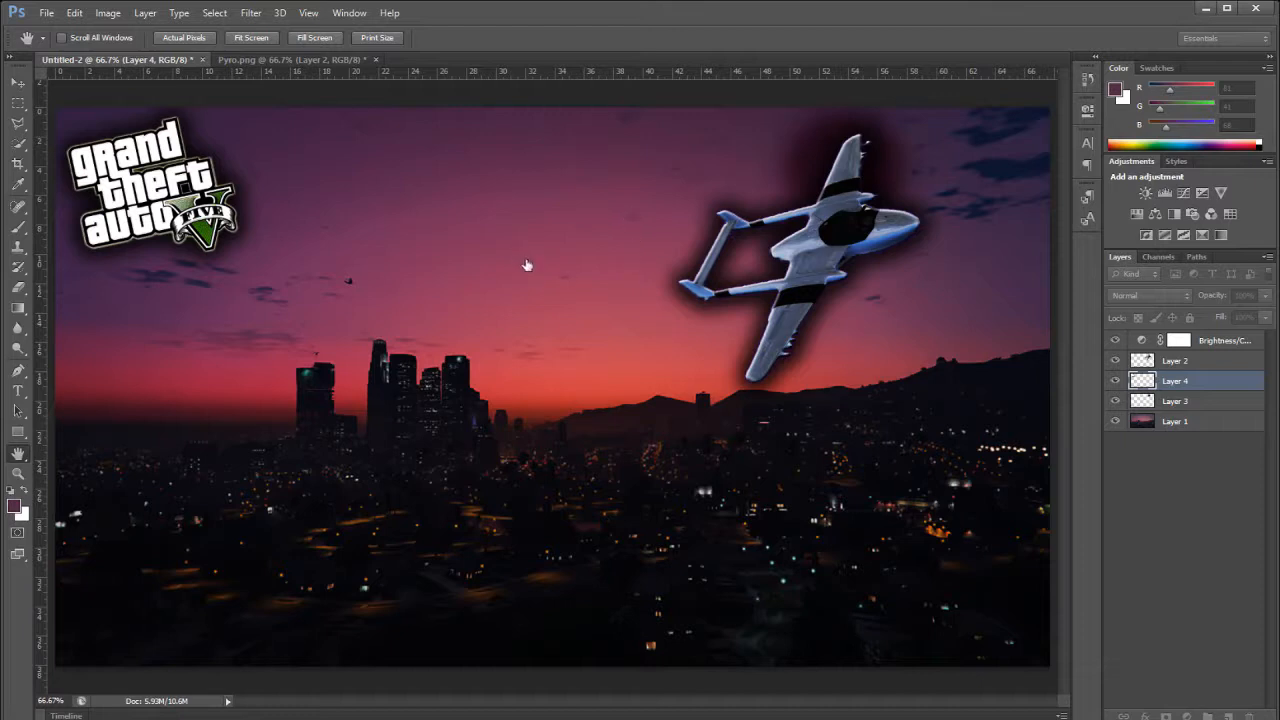
key(ctrl+z)
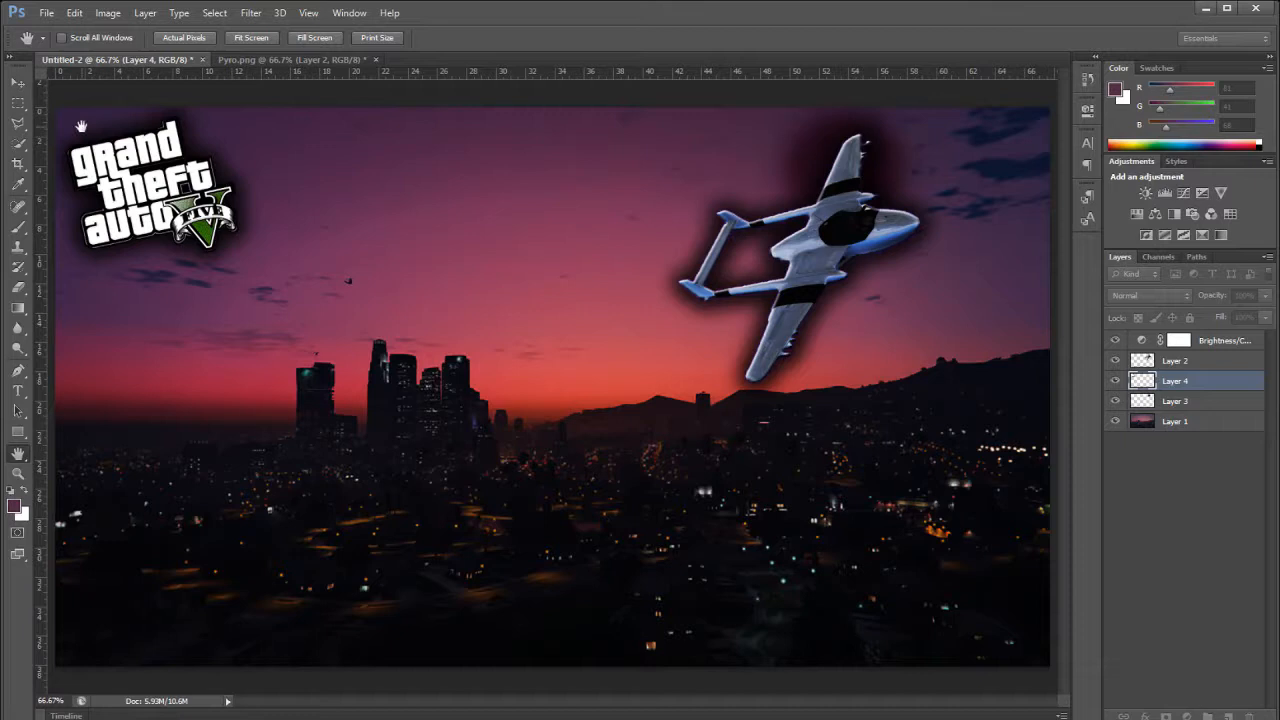
key(v)
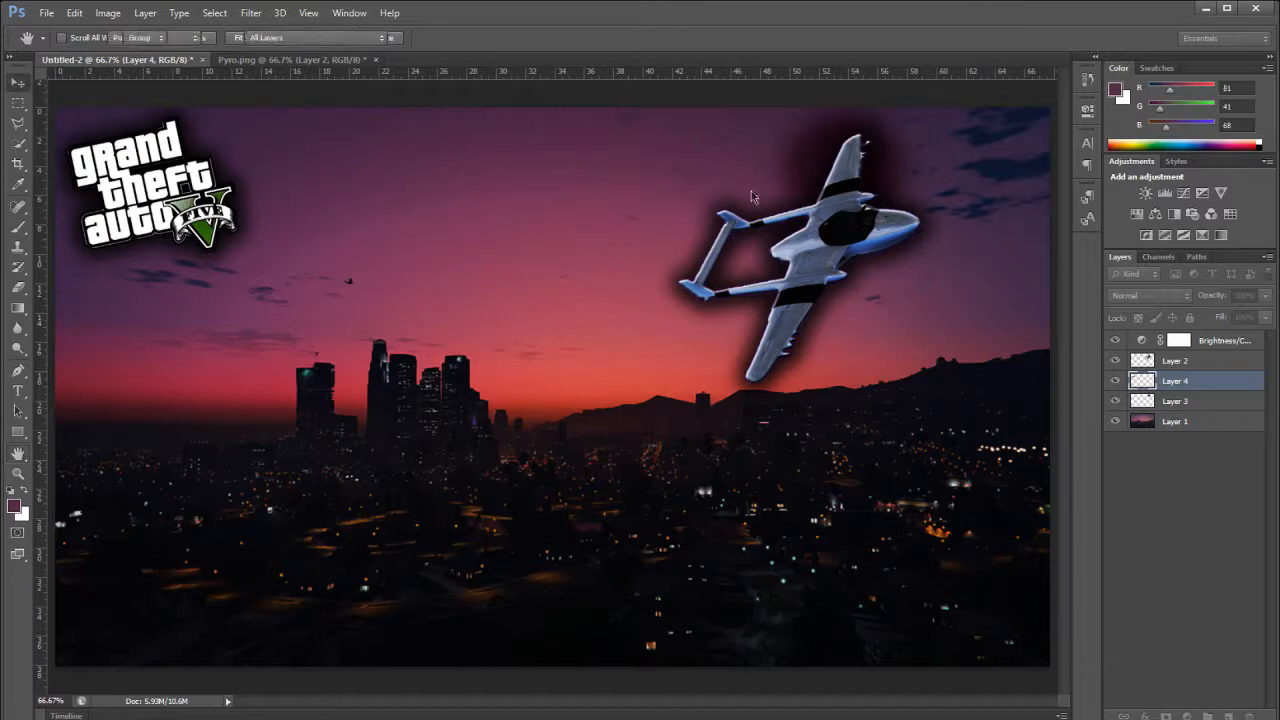
click(1210, 371)
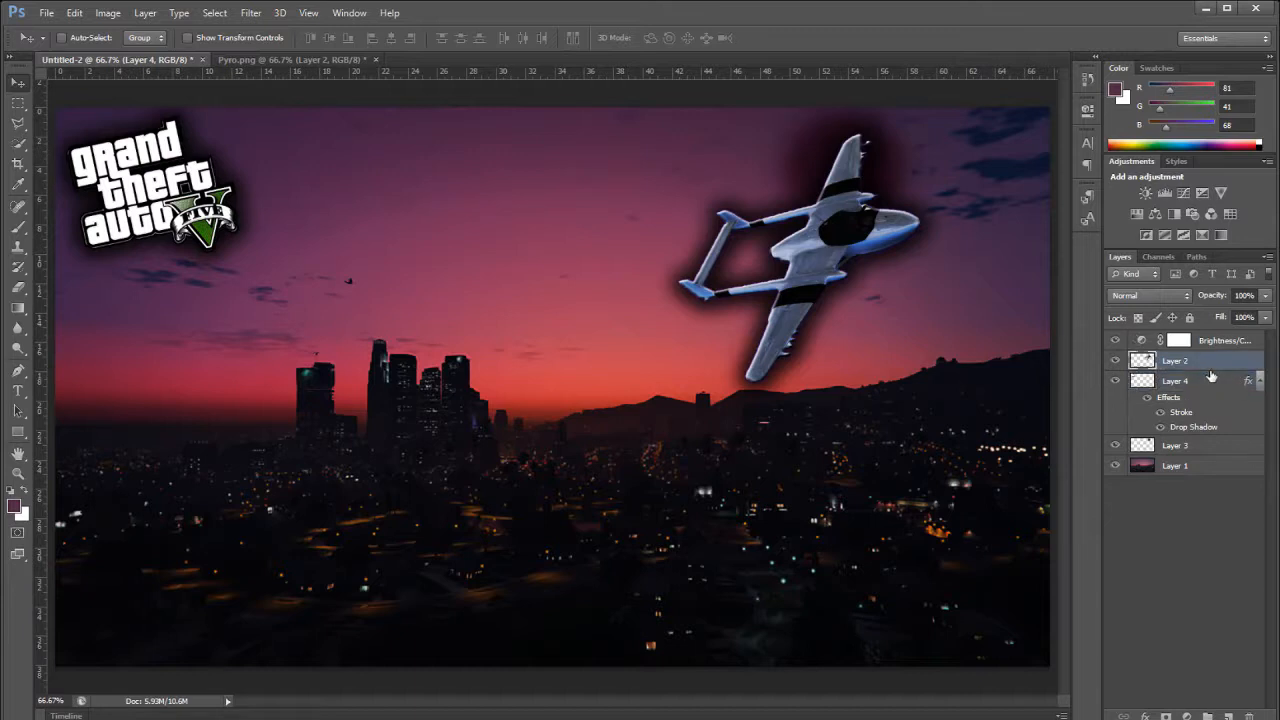
- Try the Overlay blend mode on the logo's Layer 4 and set it back to Normal
click(1212, 383)
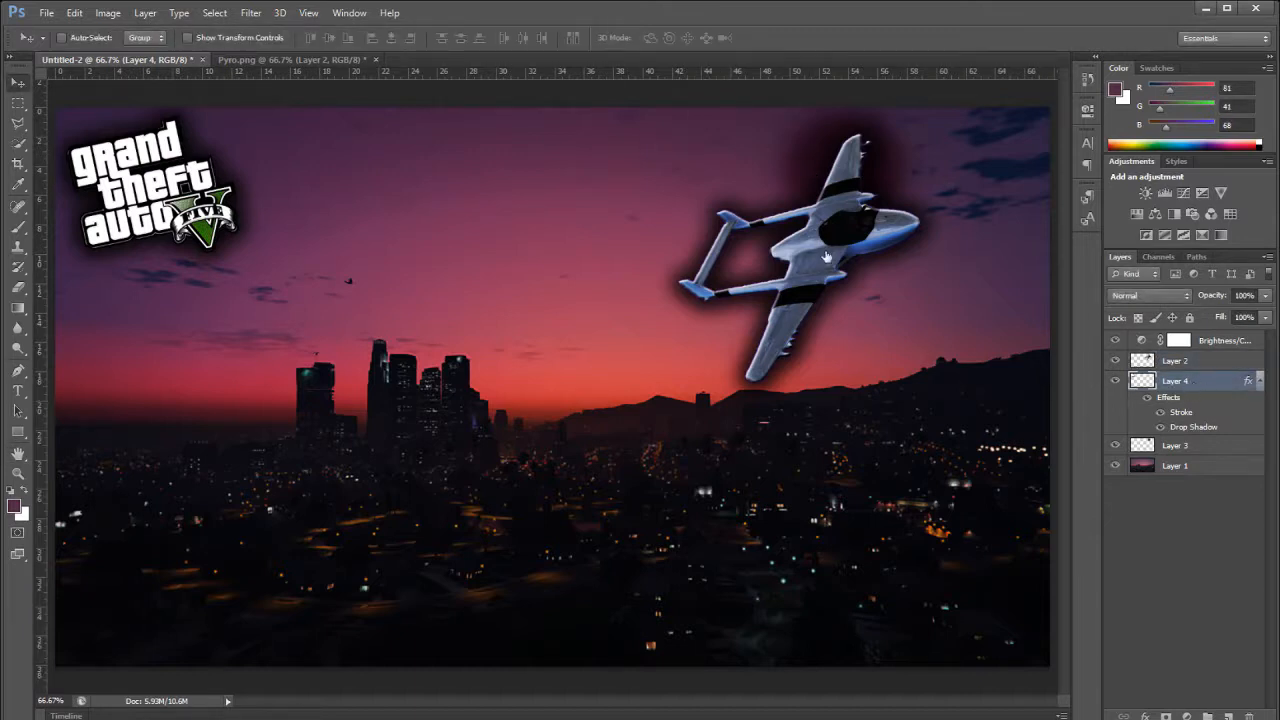
key(h)
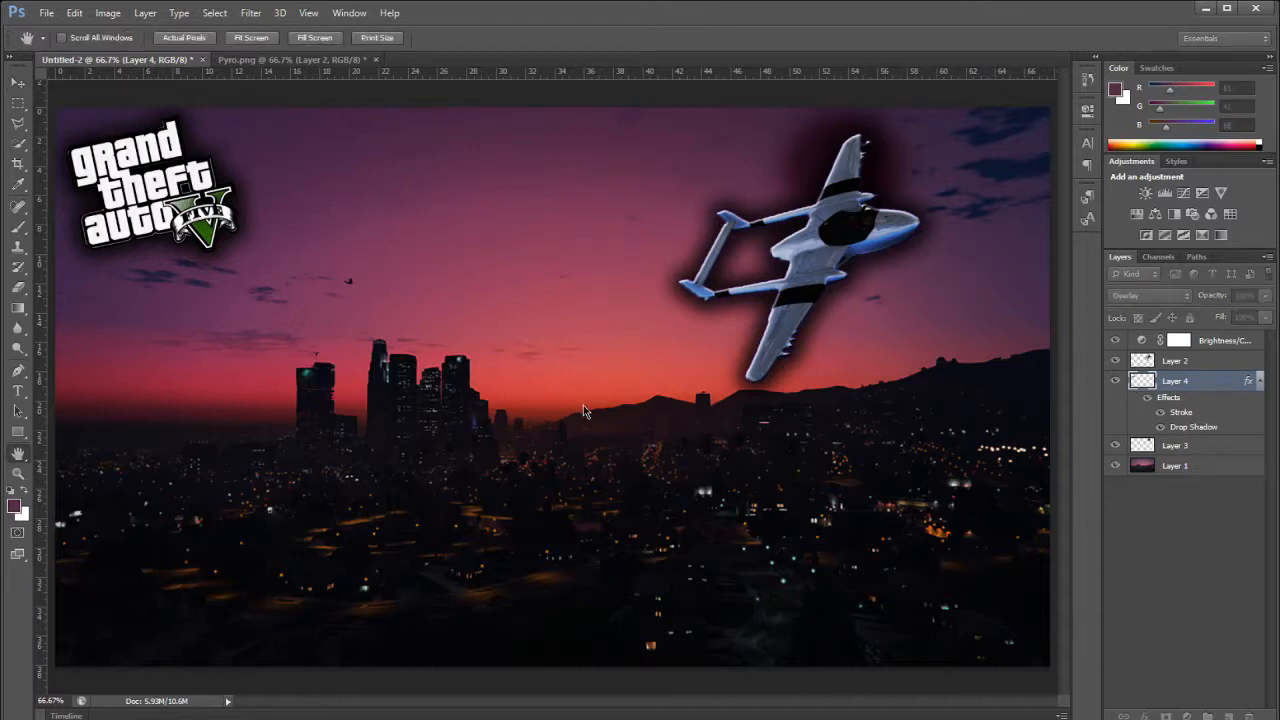
key(alt+shift+o)
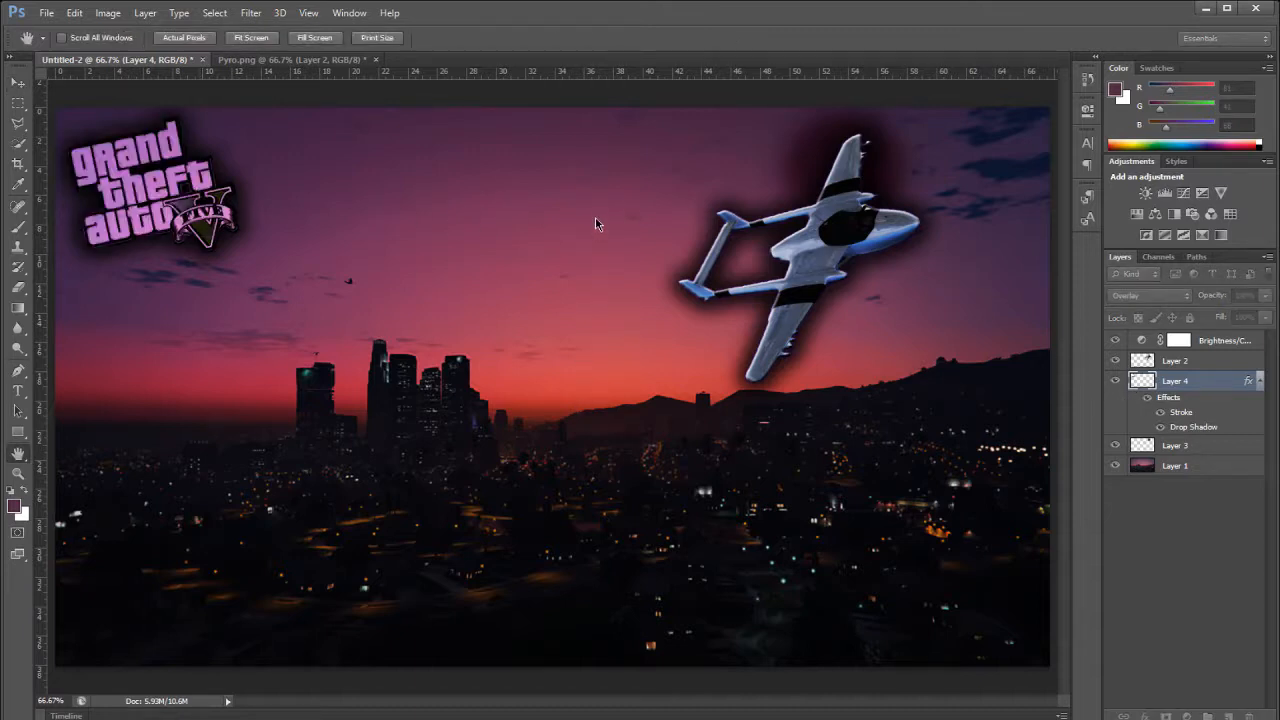
key(alt+shift+n)
key(v)
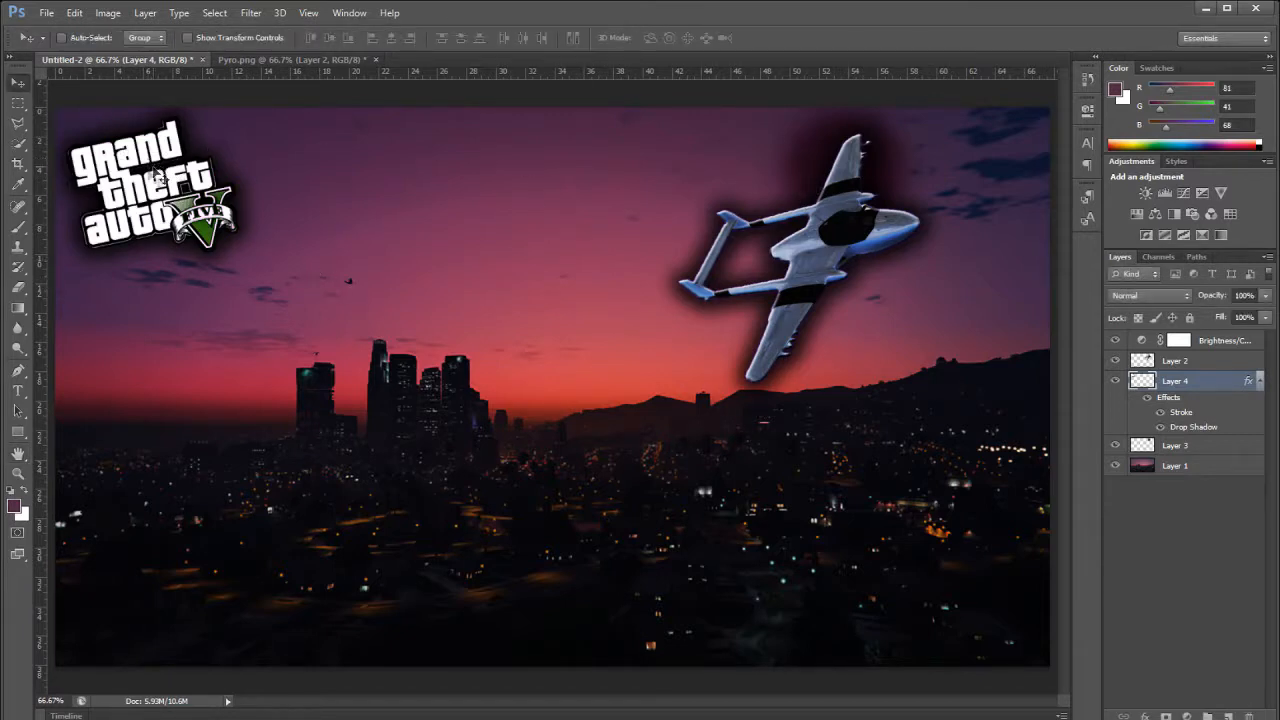
- Nudge the logo on Layer 4 slightly left and the plane on Layer 2 slightly right in the sky
drag(805, 269, 801, 268)
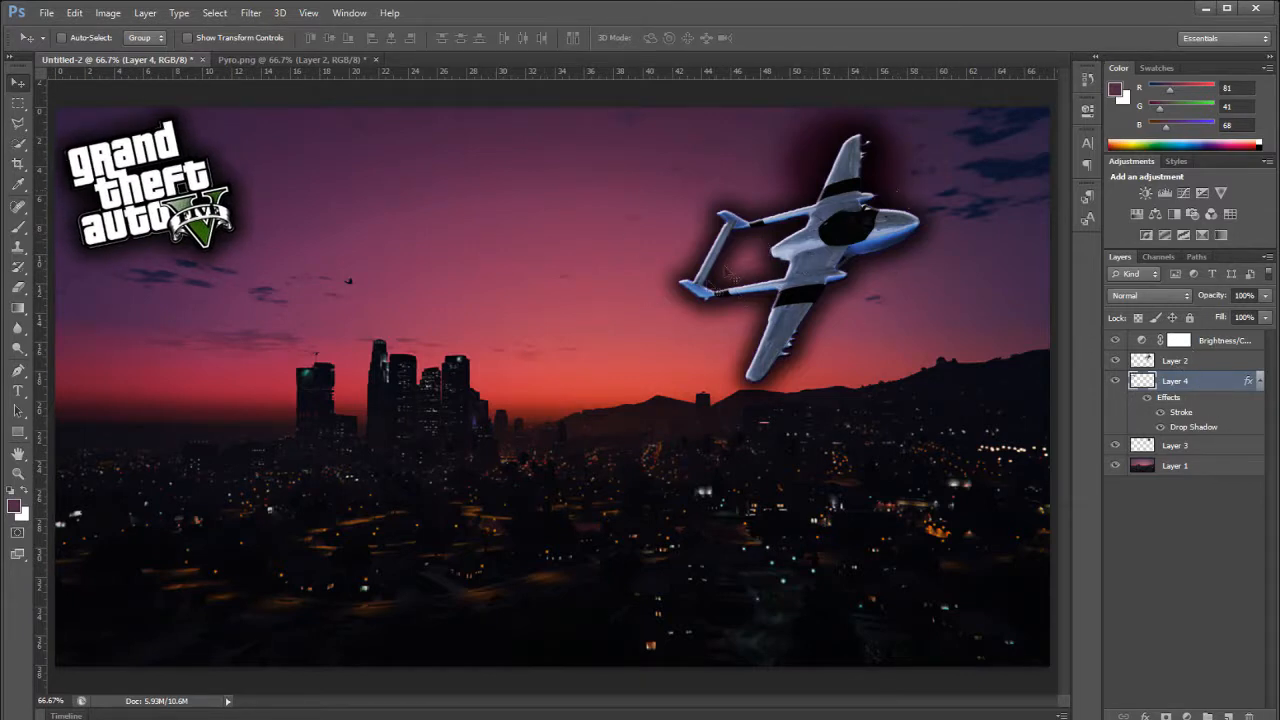
click(1175, 360)
drag(868, 248, 871, 251)
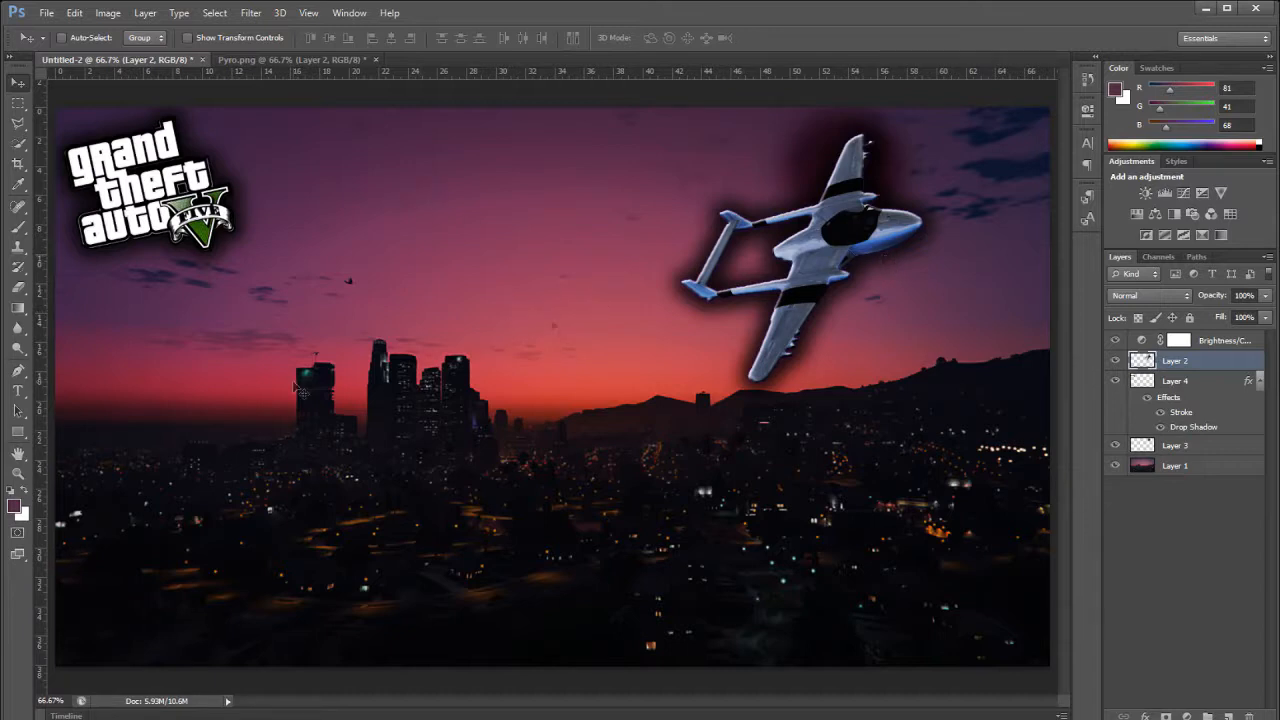
- Set the foreground colour to pink (201, 43, 110) and add a new layer directly below the logo's Layer 4 for brush painting
click(17, 147)
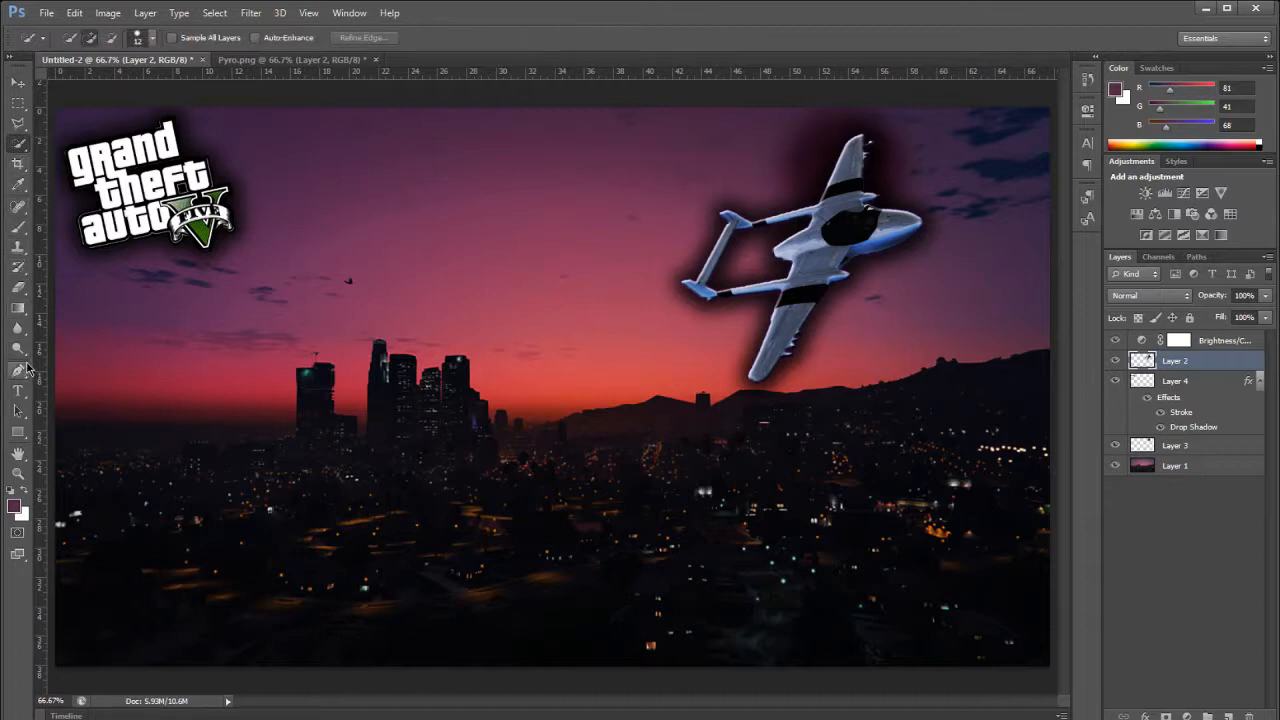
click(17, 226)
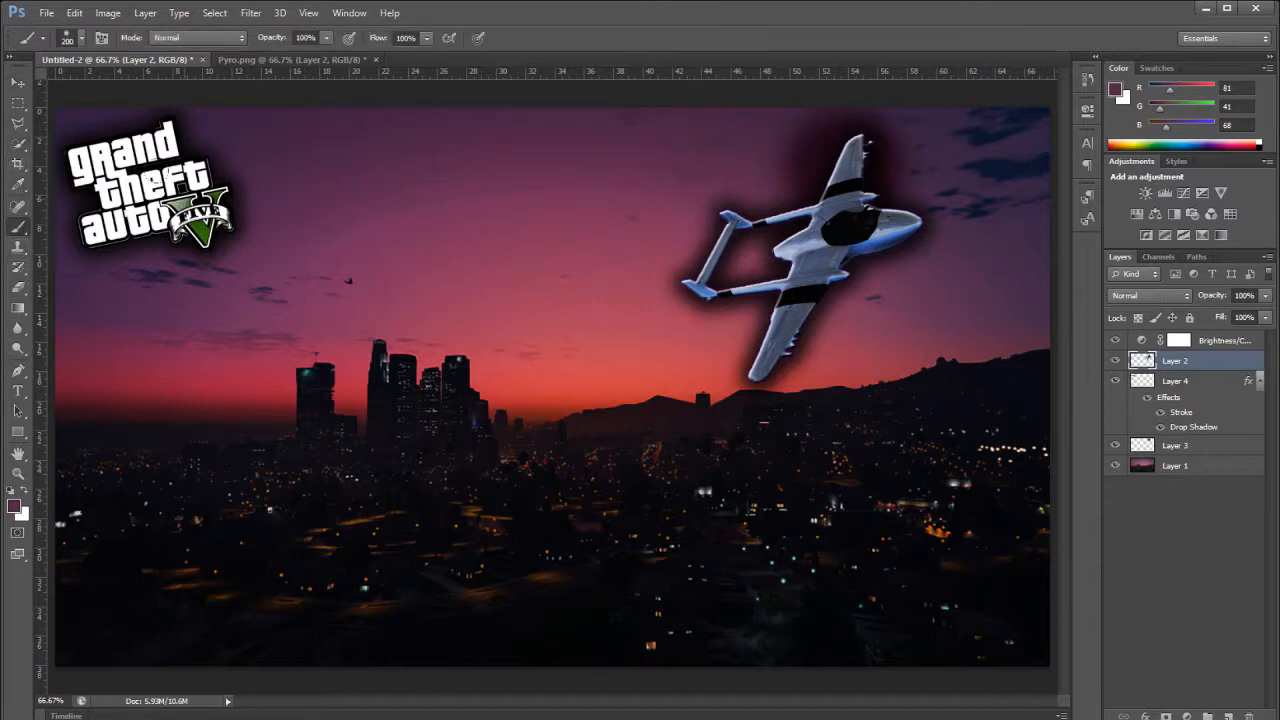
click(17, 184)
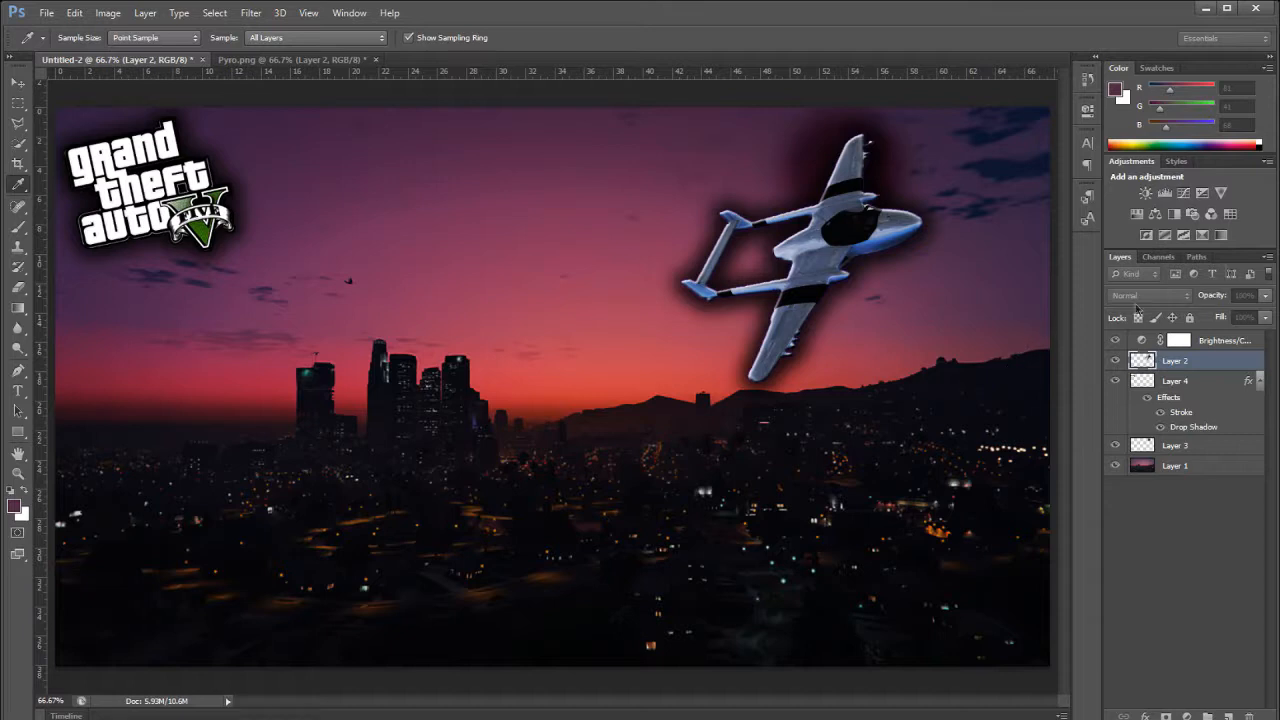
key(b)
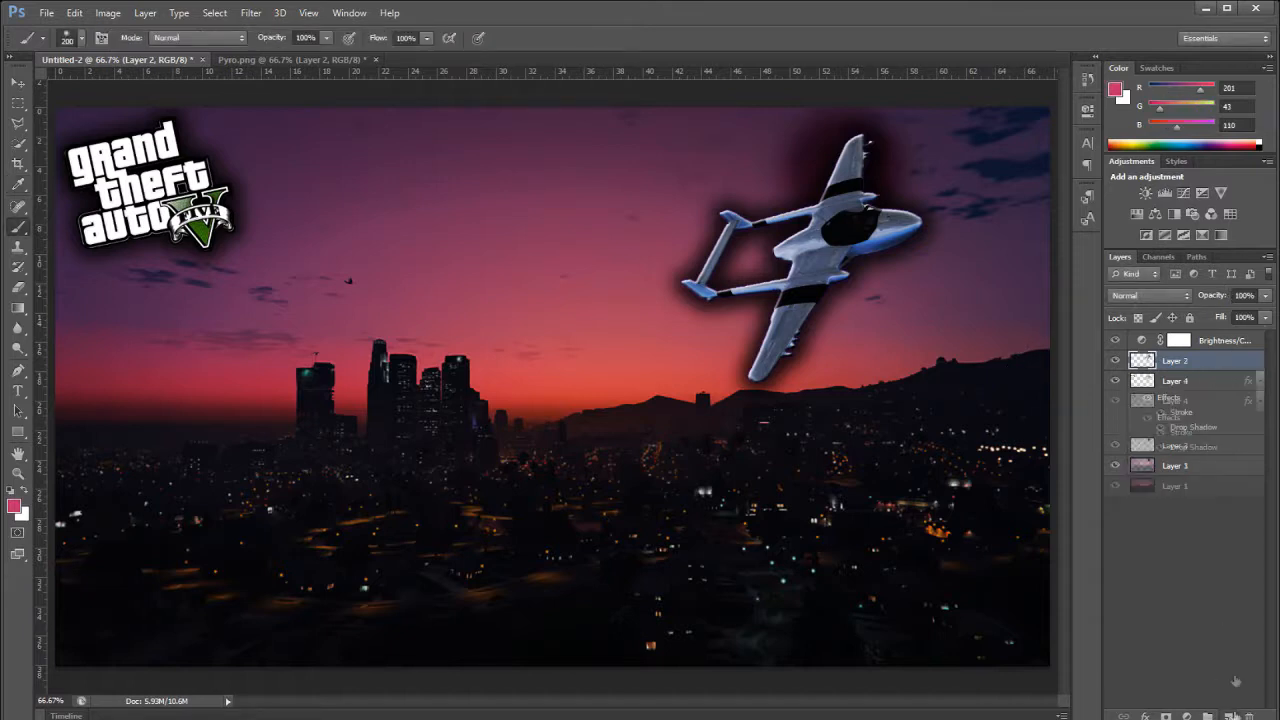
click(1189, 382)
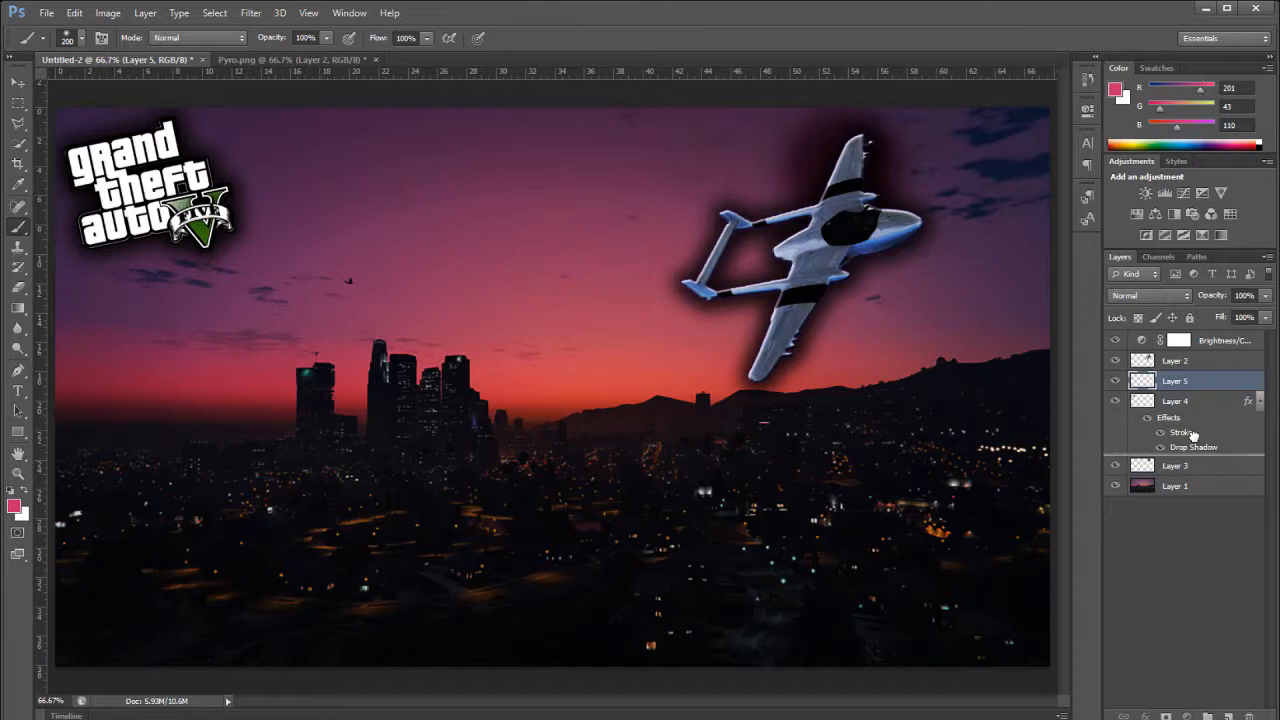
drag(1195, 392, 1195, 455)
- Try painting a pink glow around the plane with a 200 px brush and undo the strokes
click(930, 228)
mouse_move(932, 232)
mouse_down()
mouse_move(866, 158)
mouse_move(688, 220)
mouse_up()
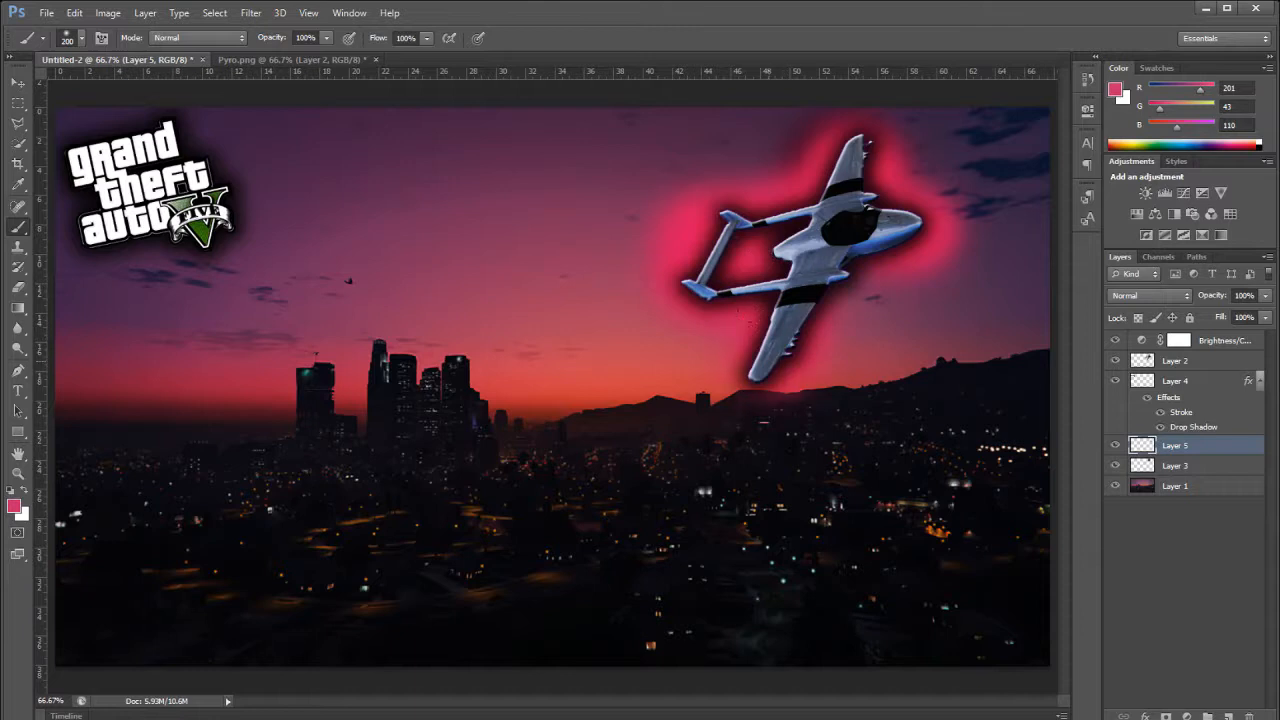
drag(848, 294, 880, 290)
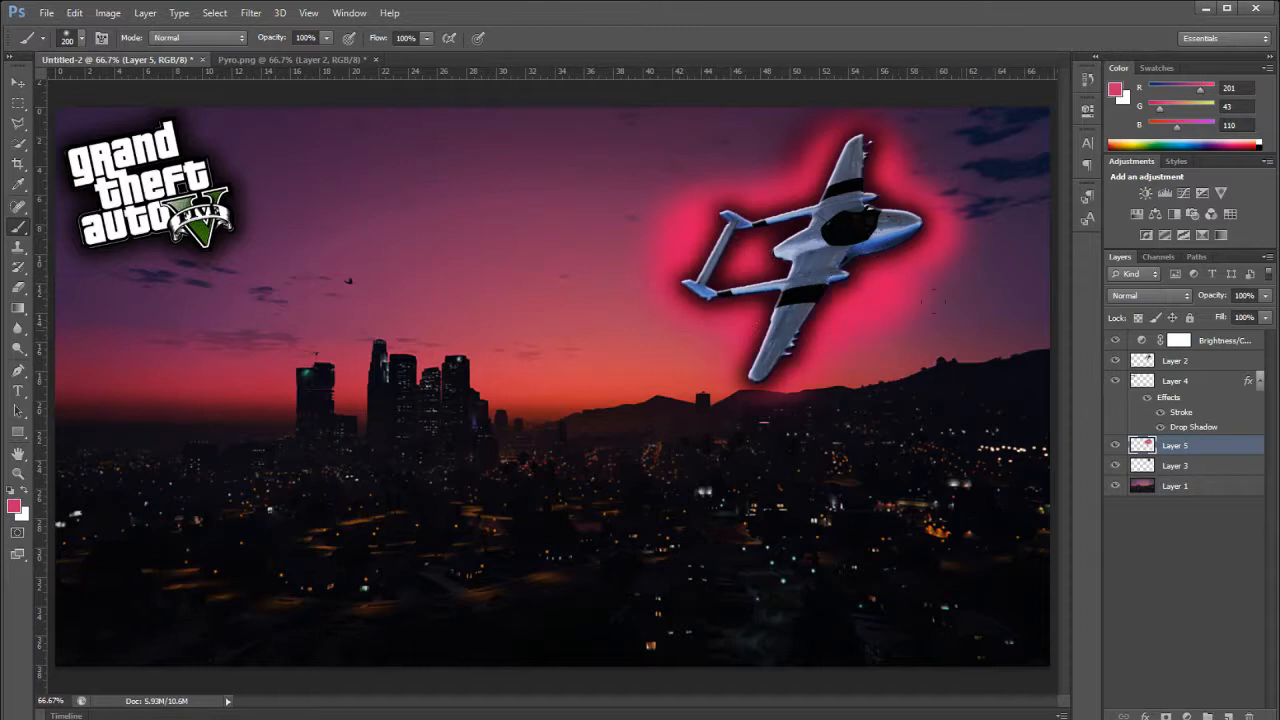
key(ctrl+alt+z)
key(ctrl+alt+z)
key(ctrl+alt+z)
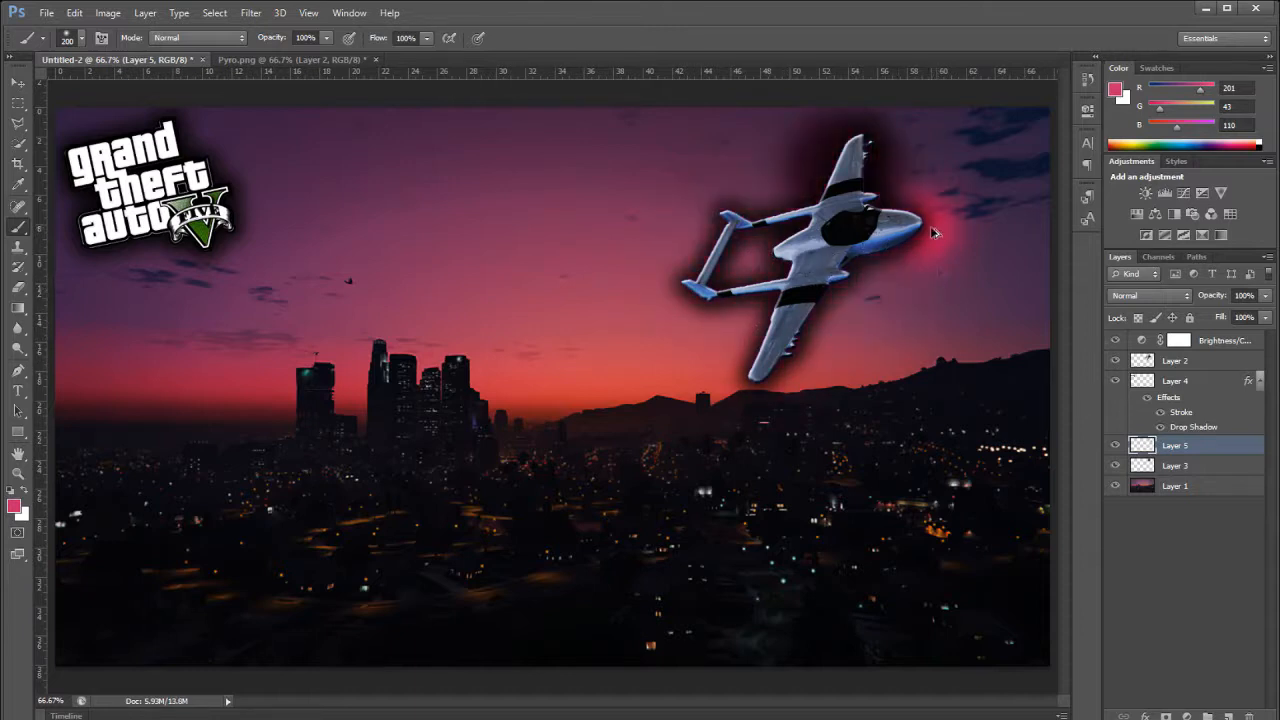
key(ctrl+alt+z)
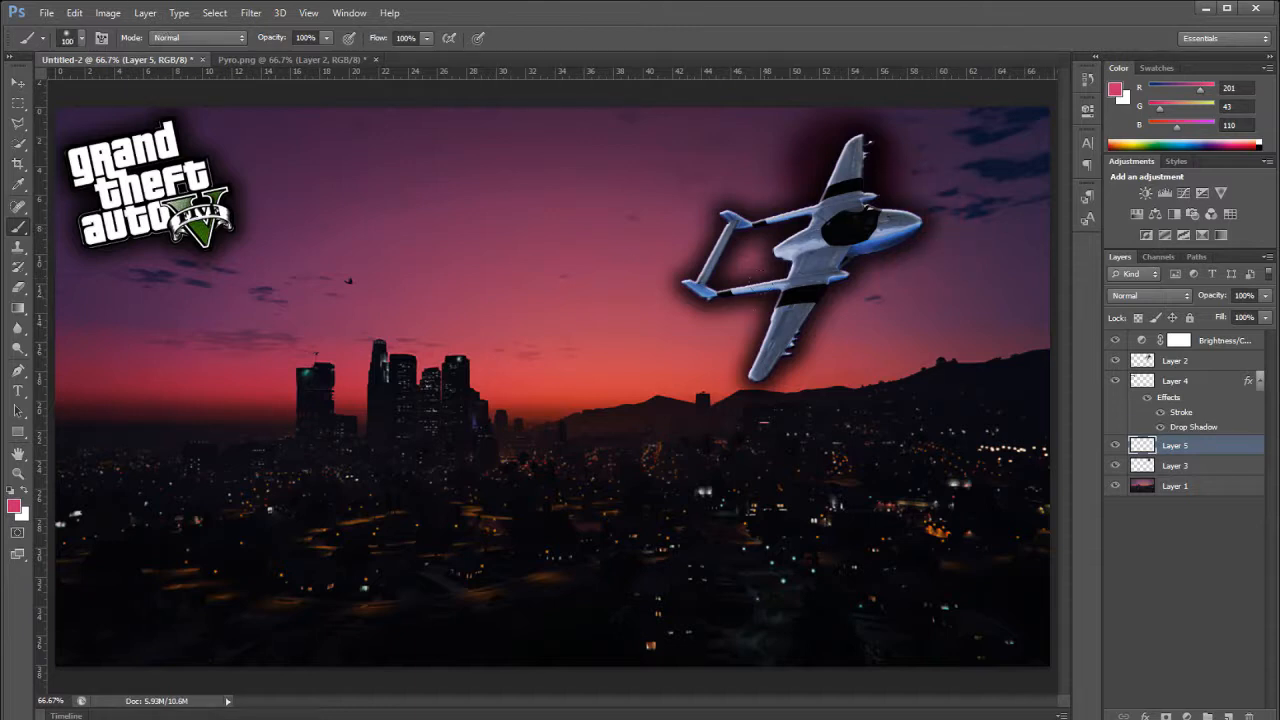
- Paint a narrow pink glow around the plane's outline on Layer 5 with a 100 px brush
click(868, 178)
mouse_move(876, 172)
mouse_down()
mouse_move(878, 145)
mouse_move(852, 124)
mouse_move(818, 192)
mouse_move(732, 204)
mouse_up()
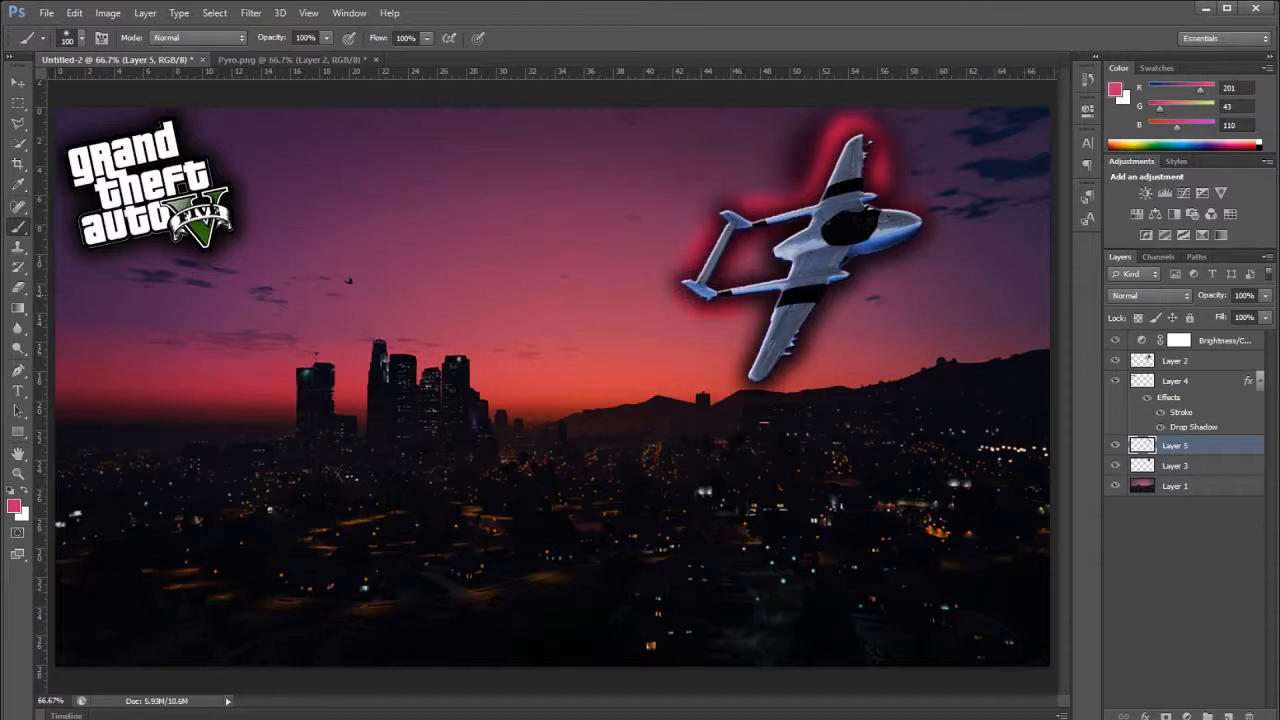
drag(766, 356, 762, 374)
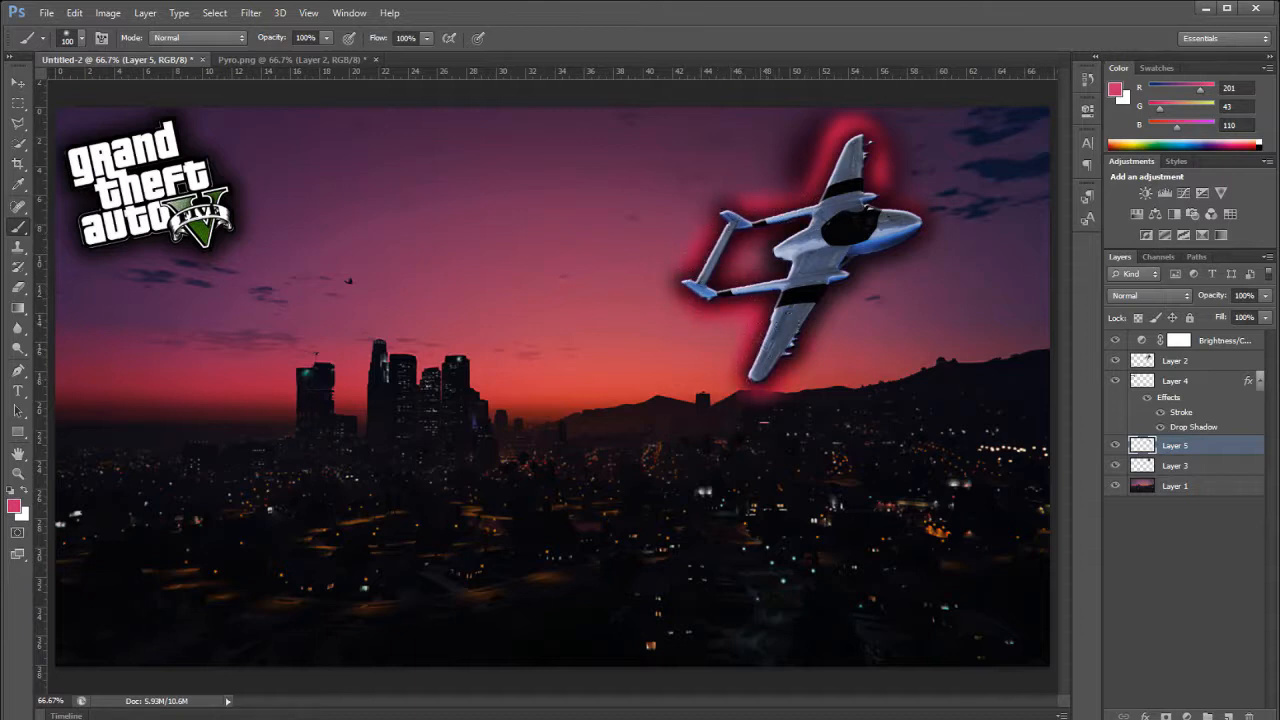
drag(845, 290, 872, 265)
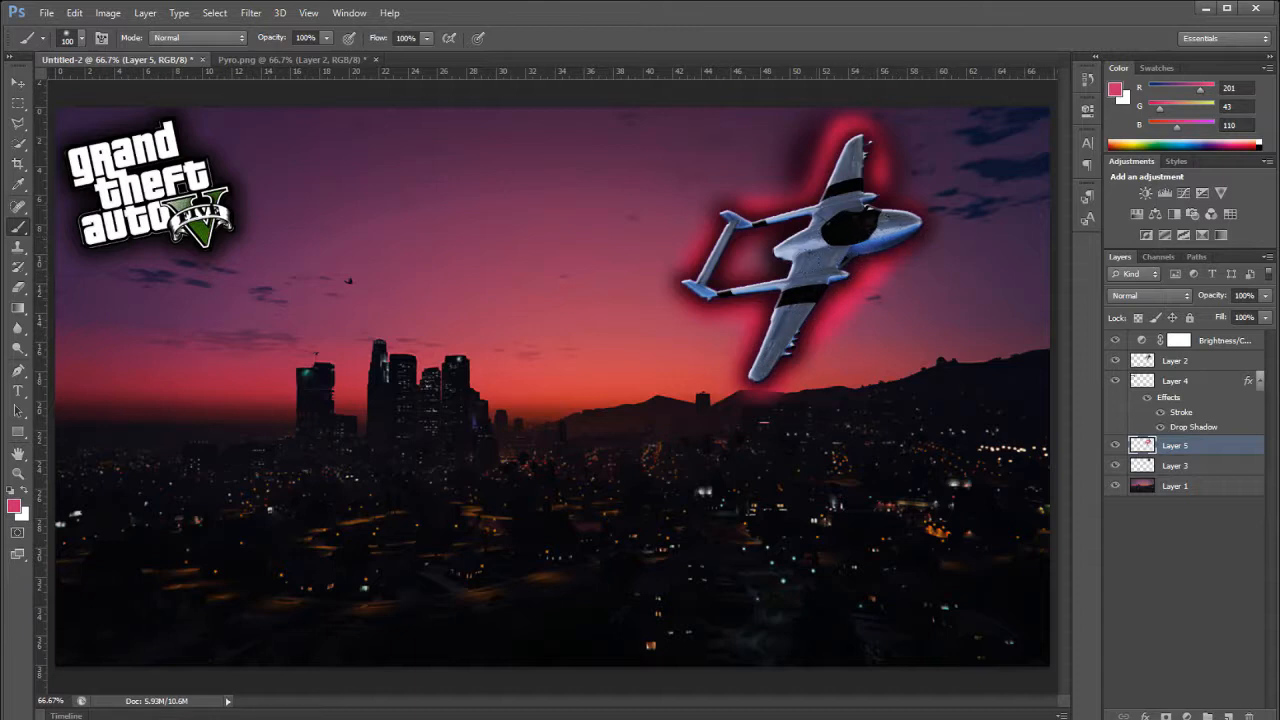
- Lower the opacity of the pink glow on Layer 5 to 63%
click(17, 81)
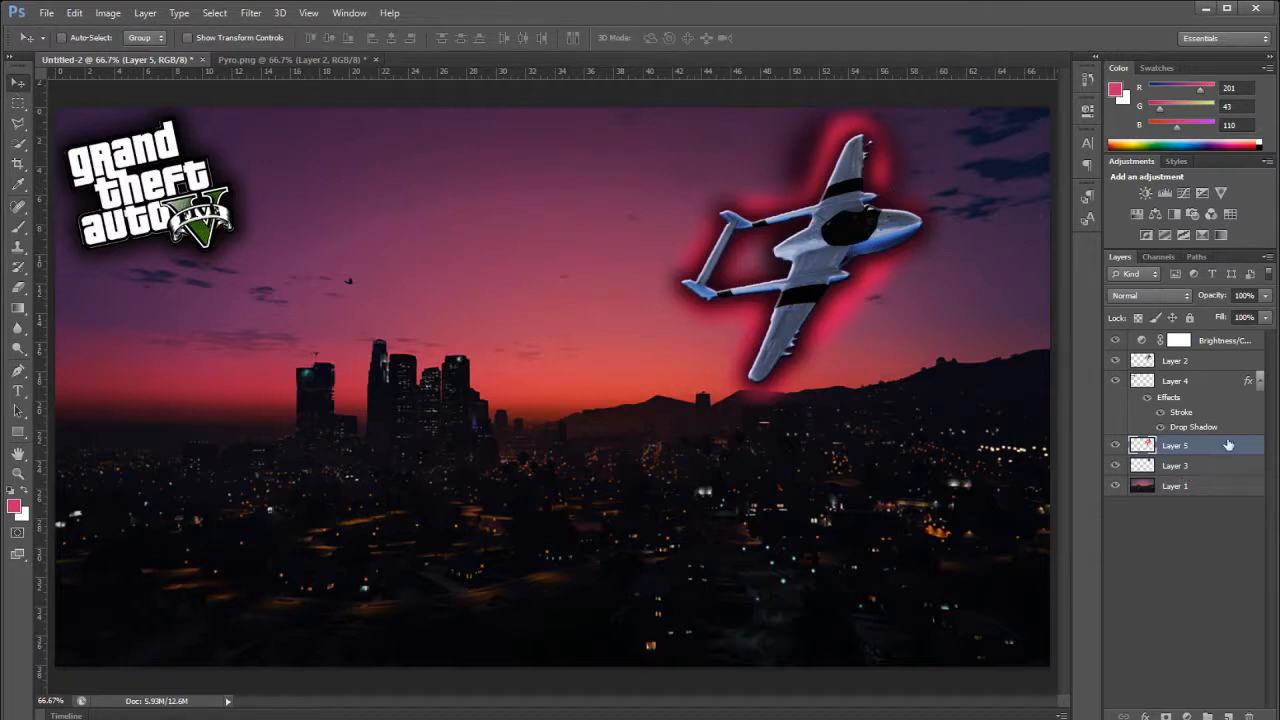
key(h)
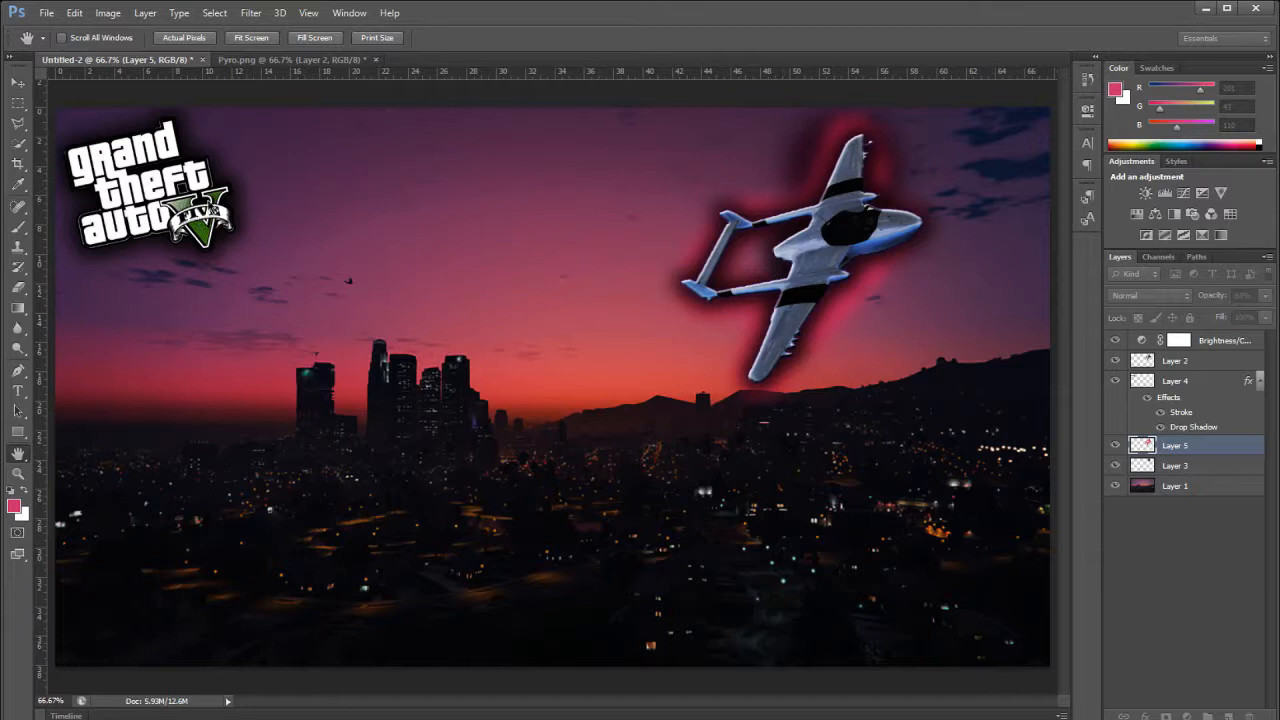
key(v)
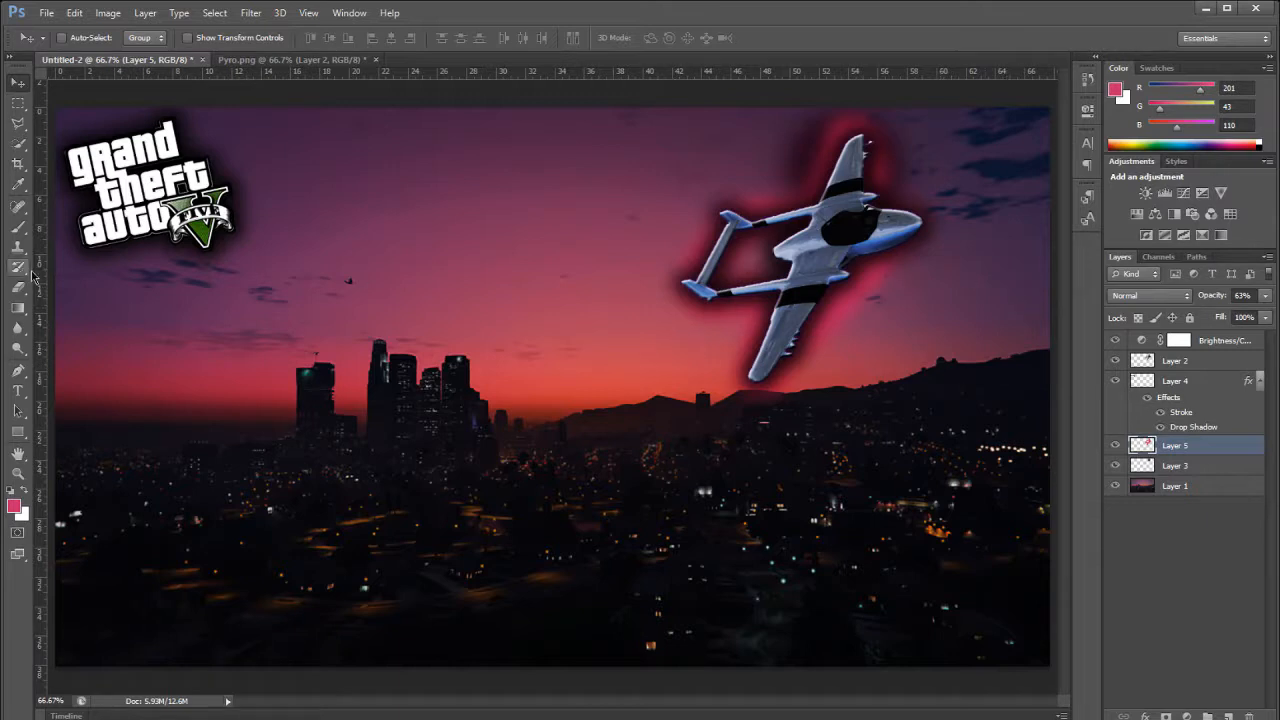
- Start a pink text line in the Montroc font at 114.87 pt in the sky between the logo and the plane
click(17, 390)
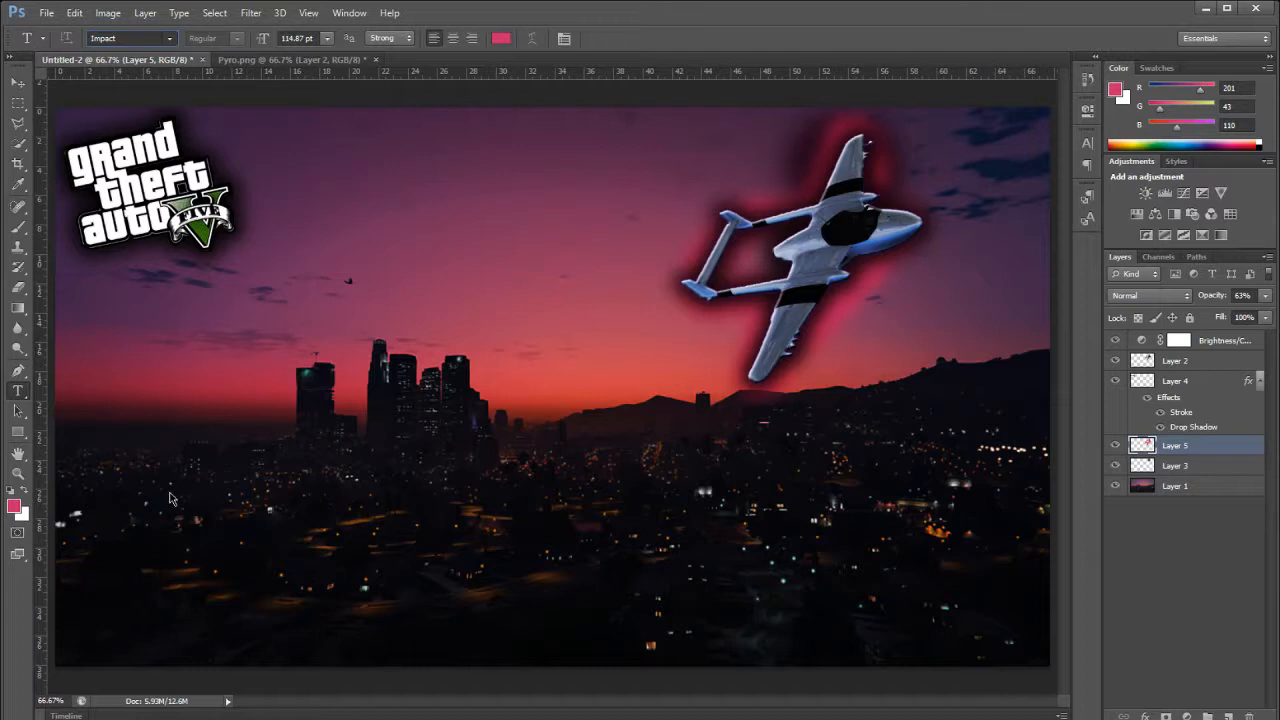
click(392, 252)
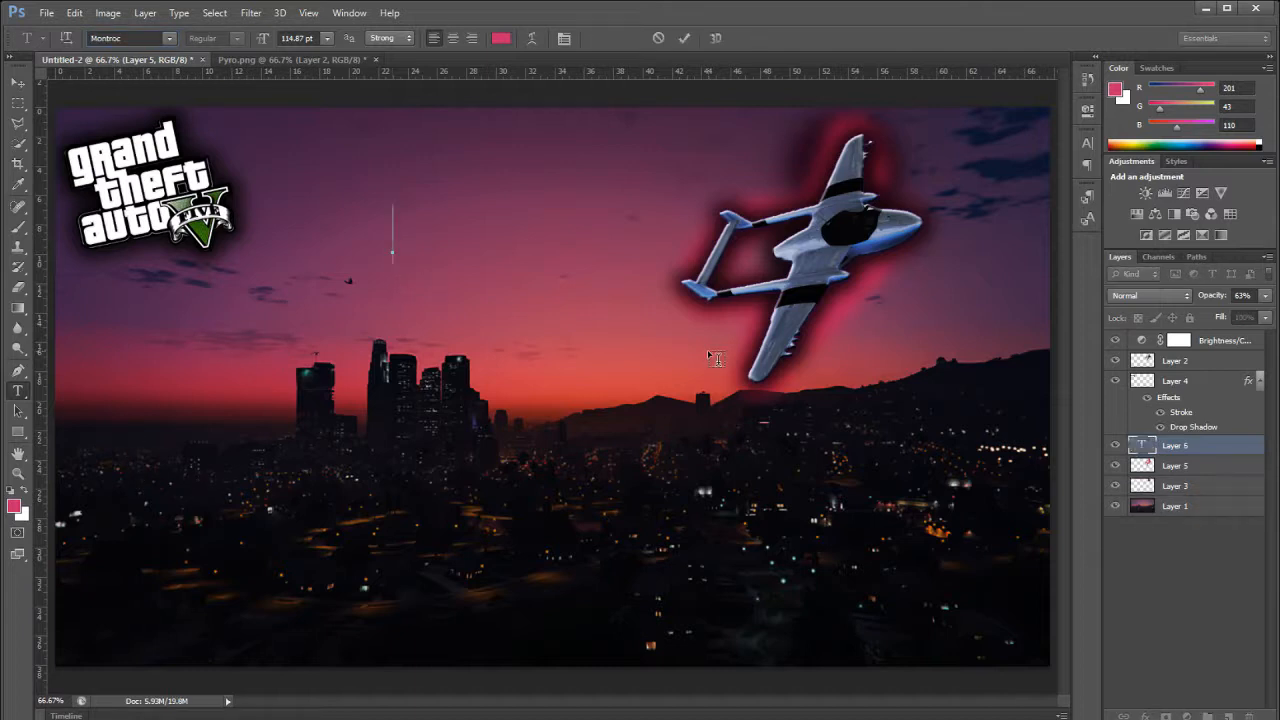
- Try a title beginning with LAUGHS in the new text line and erase it completely
text(LAUGH)
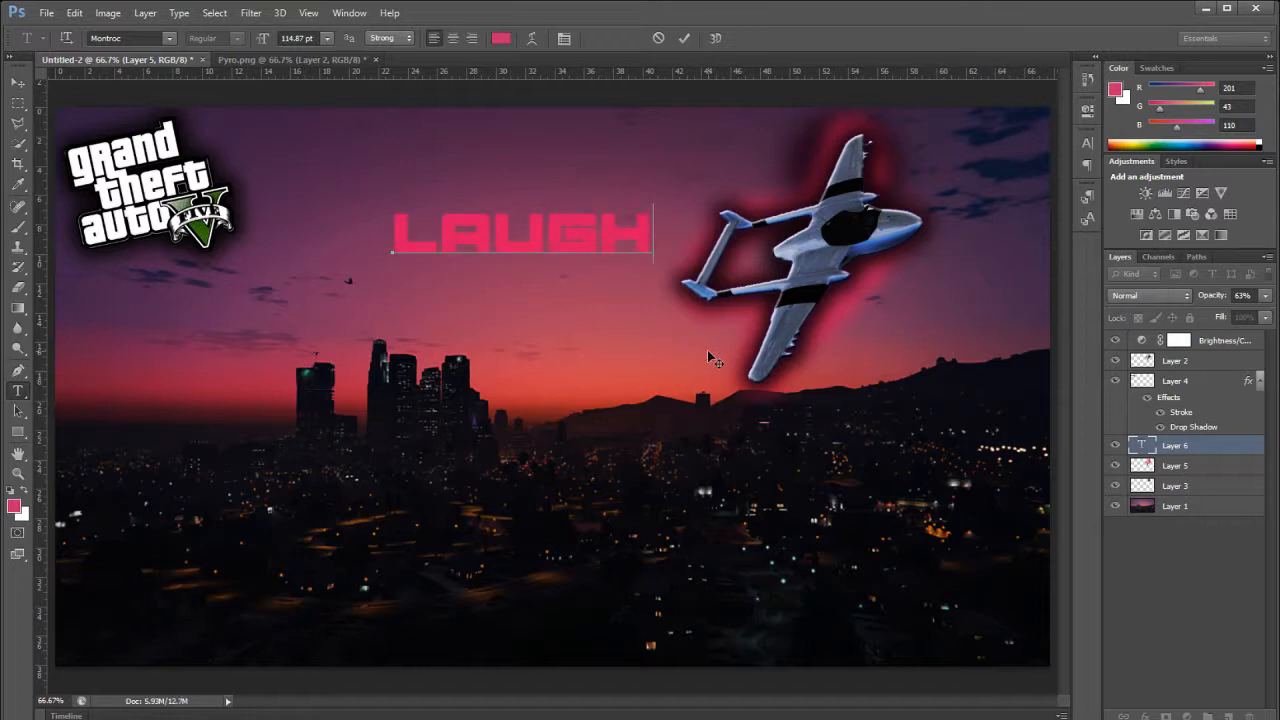
text(S       GIG)
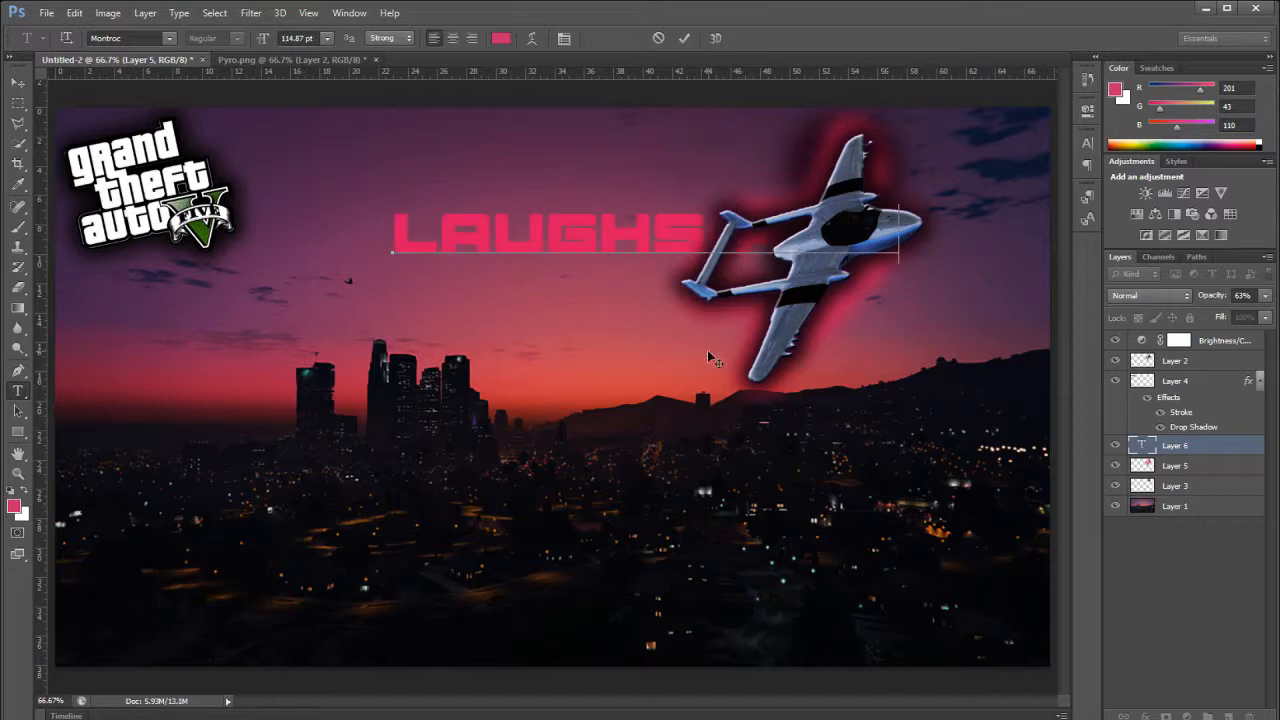
key(BackSpace)
key(BackSpace)
key(BackSpace)
key(BackSpace)
key(BackSpace)
key(BackSpace)
key(BackSpace)
key(BackSpace)
key(BackSpace)
key(BackSpace)
key(BackSpace)
key(BackSpace)
key(BackSpace)
key(BackSpace)
key(BackSpace)
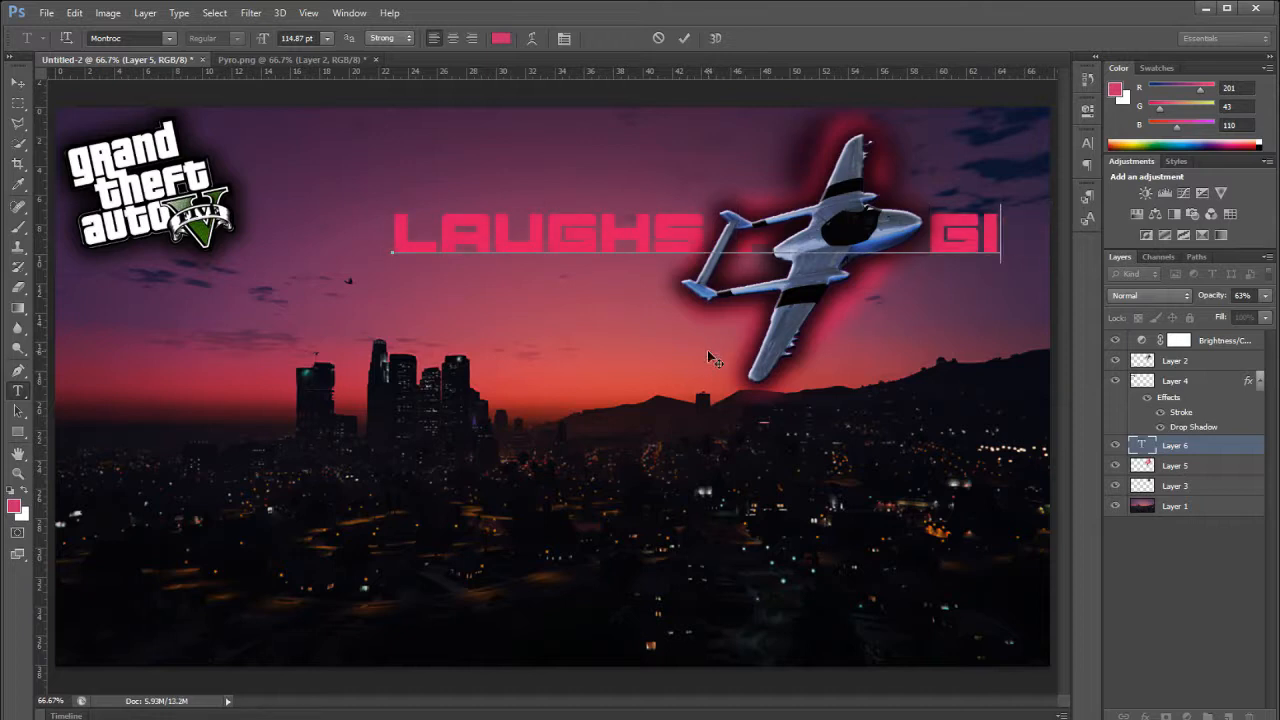
key(BackSpace)
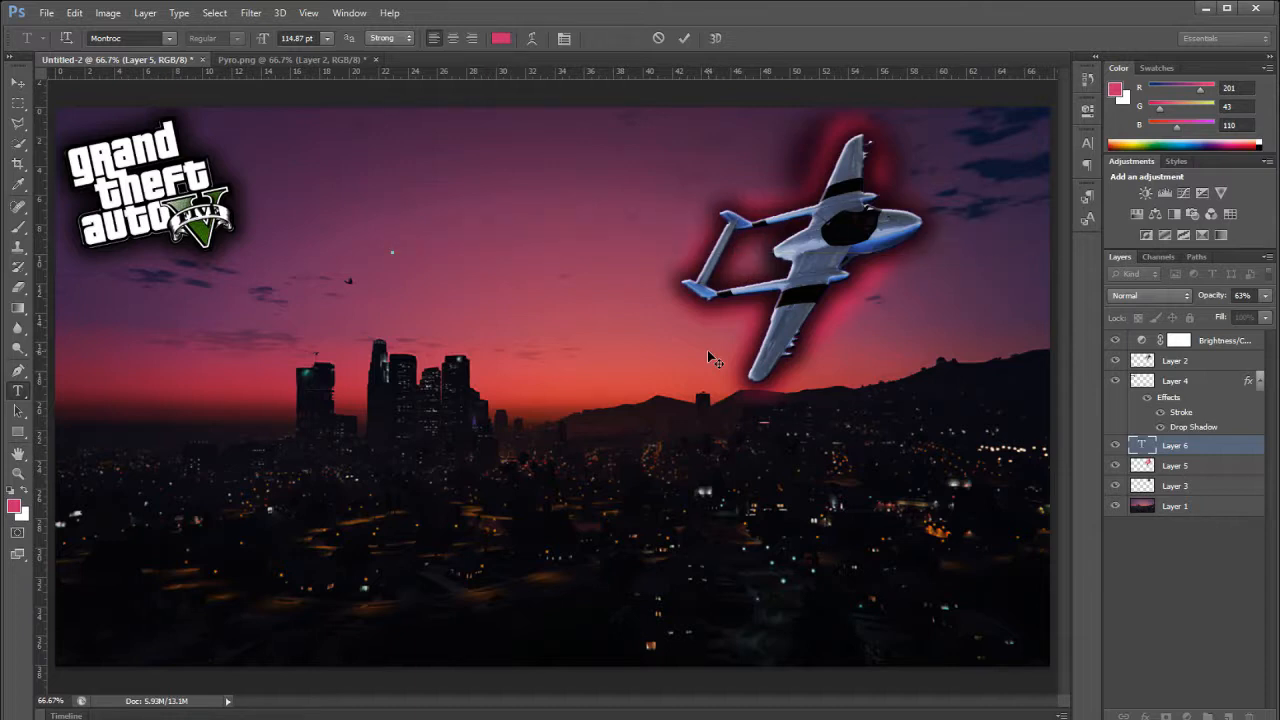
- Enter FUNNY MOMENTS as the title in the empty text line
text(FU)
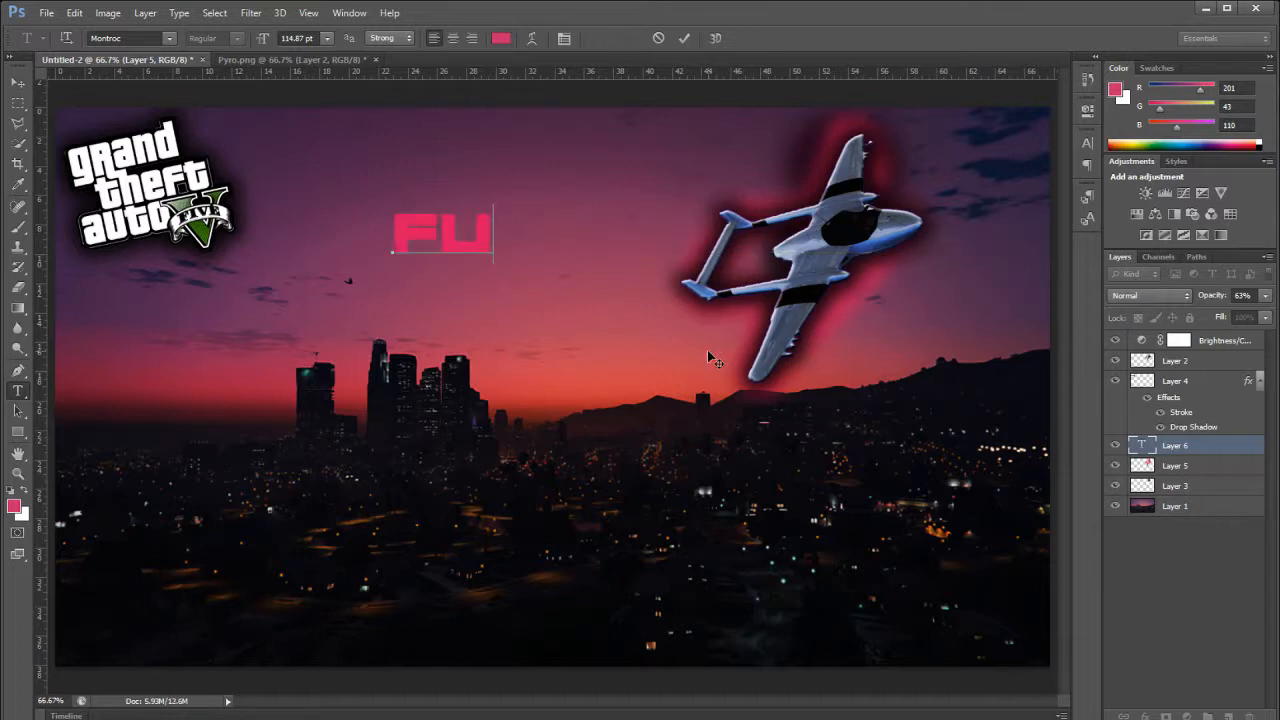
text(NNY)
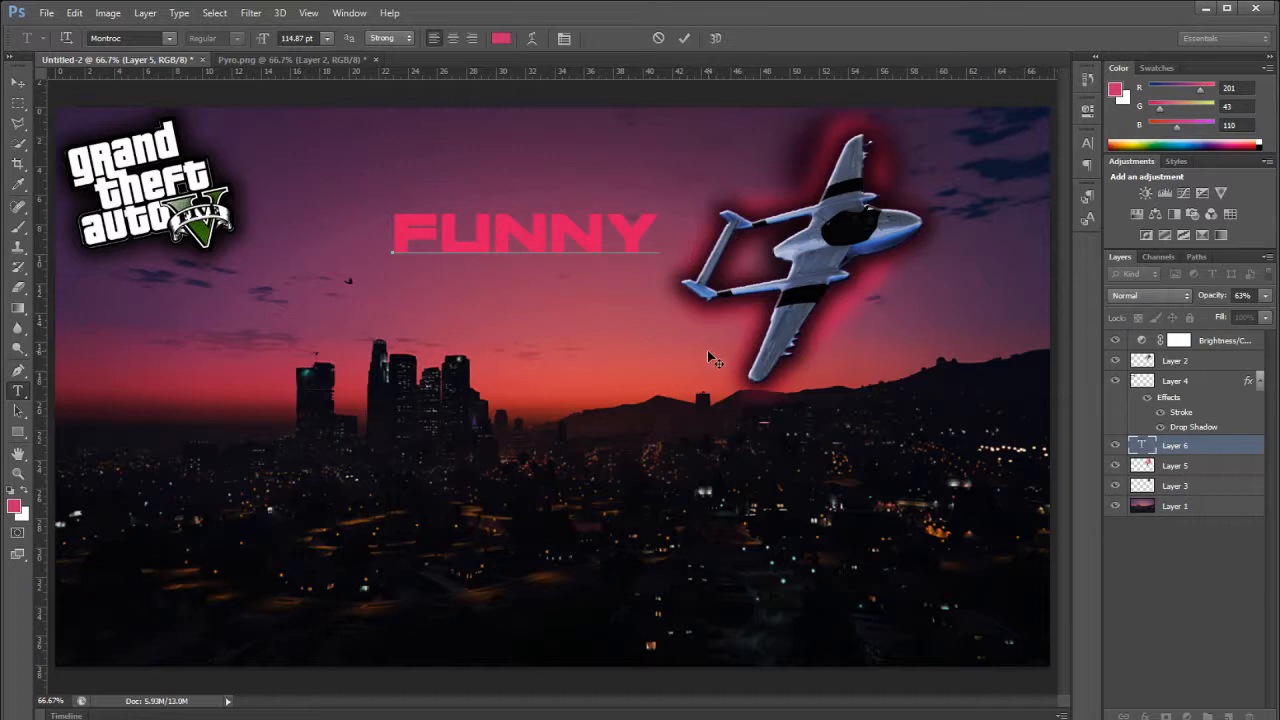
text( MOM)
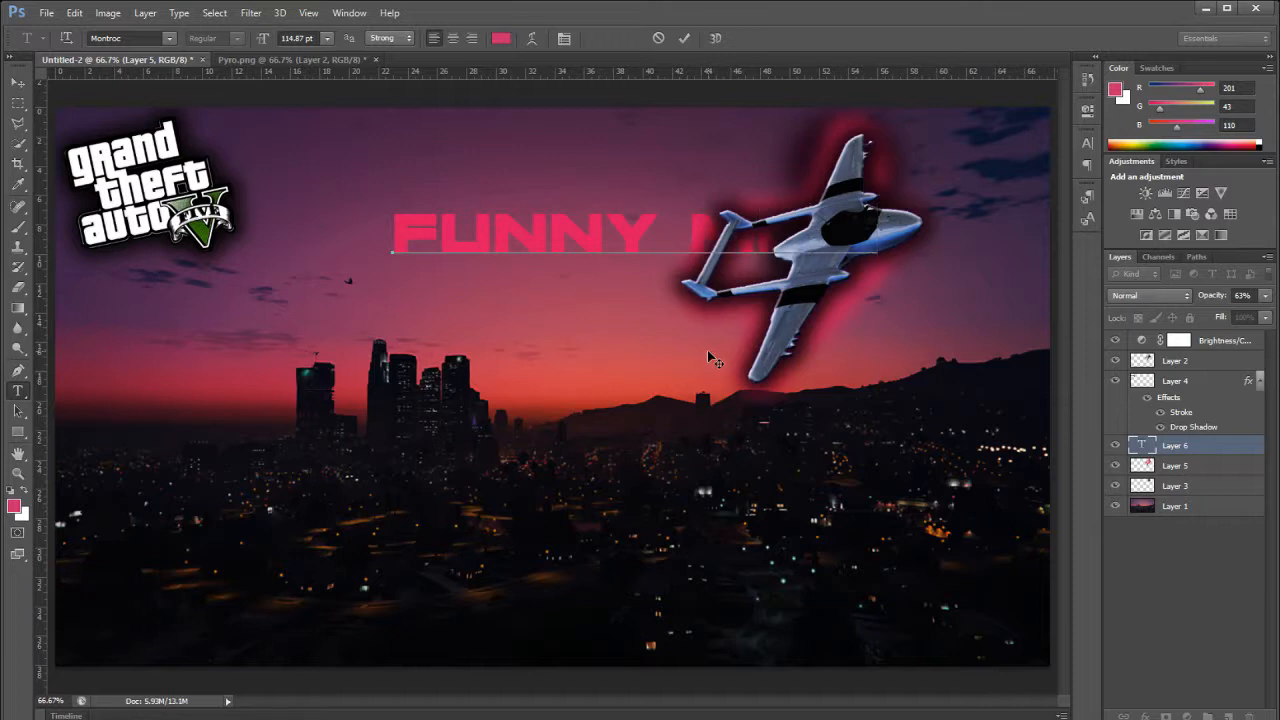
text(ENT!)
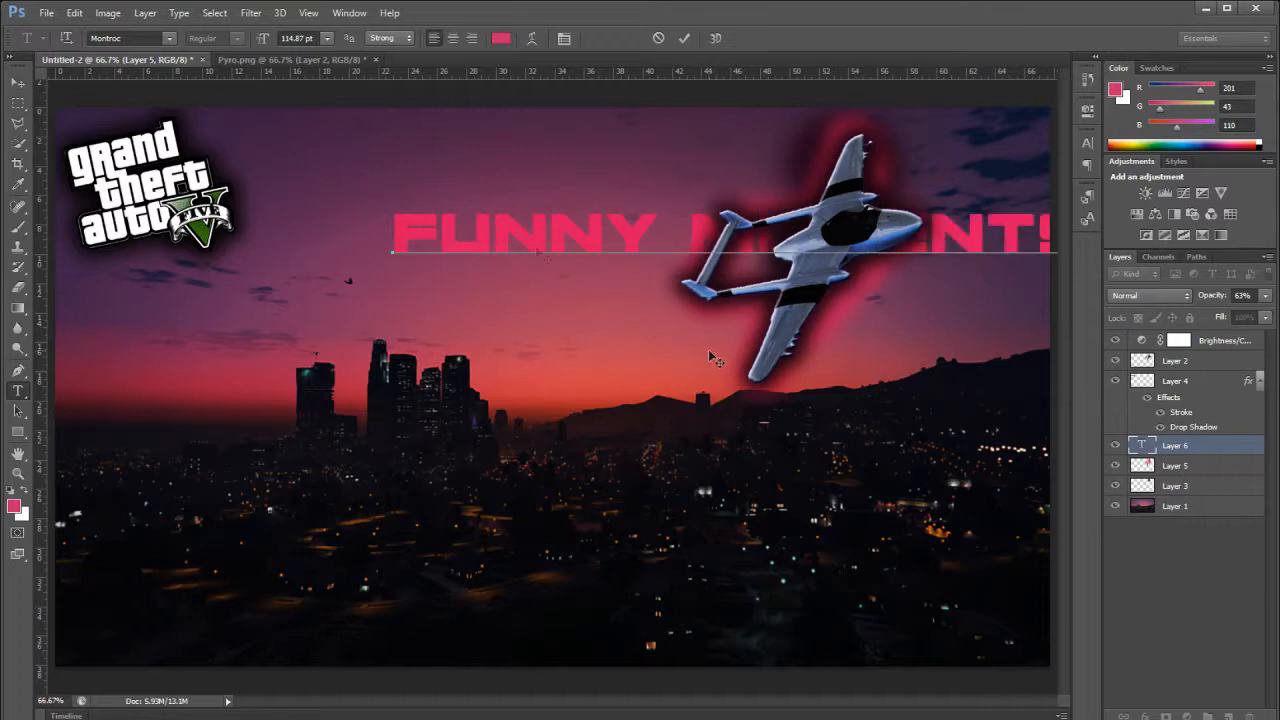
- Scale the FUNNY MOMENTS text to 85.60%, rotate it to -6.65°, and place it below the logo beside the plane
click(18, 82)
drag(744, 232, 592, 230)
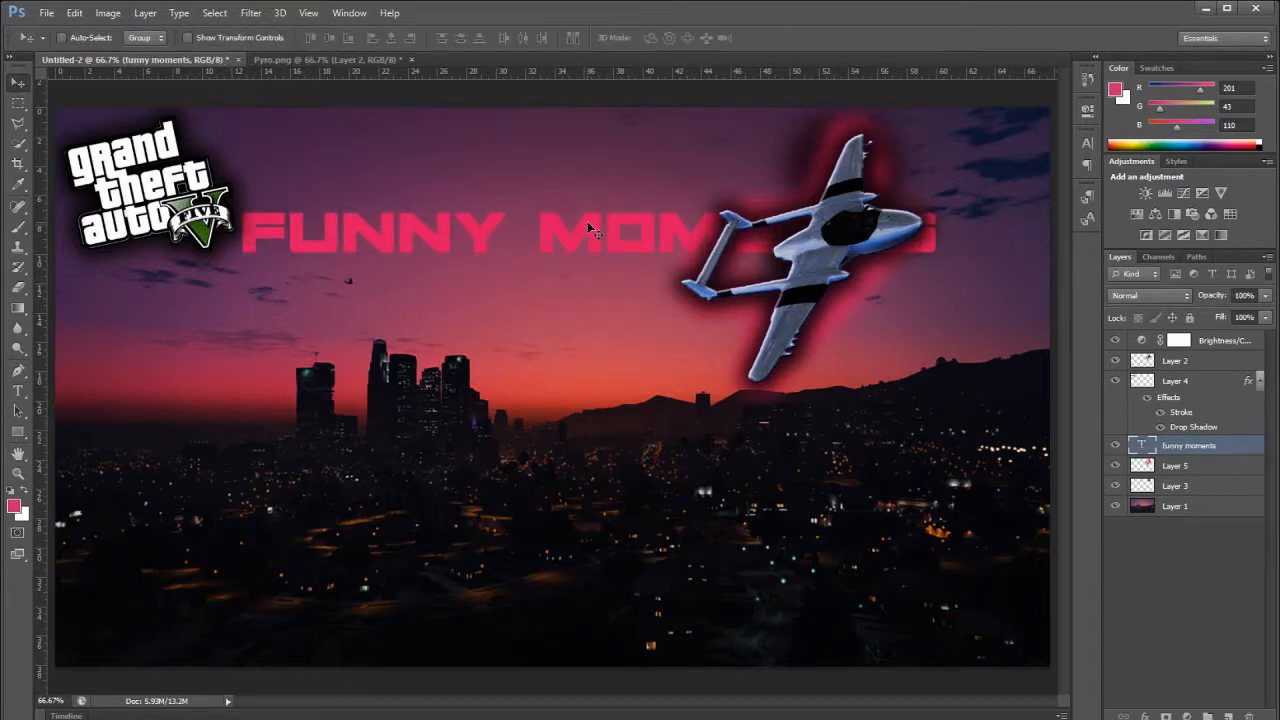
key(ctrl+t)
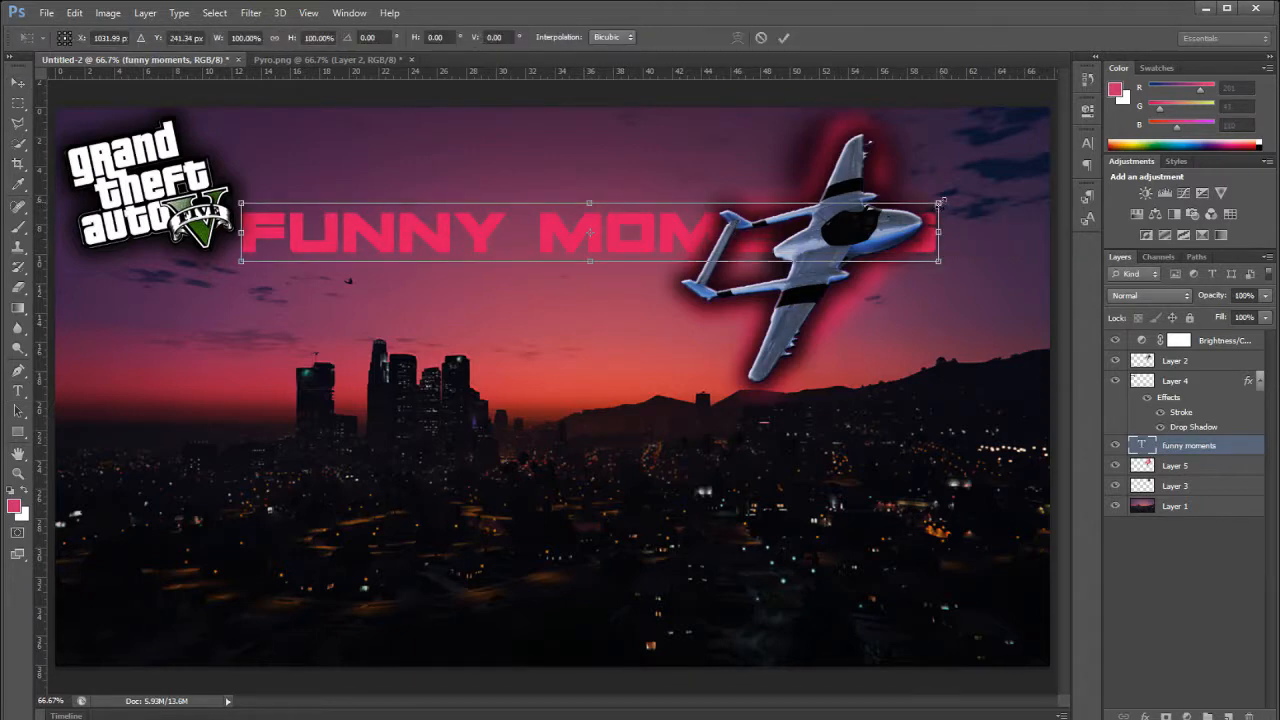
drag(945, 190, 832, 180)
drag(484, 247, 329, 282)
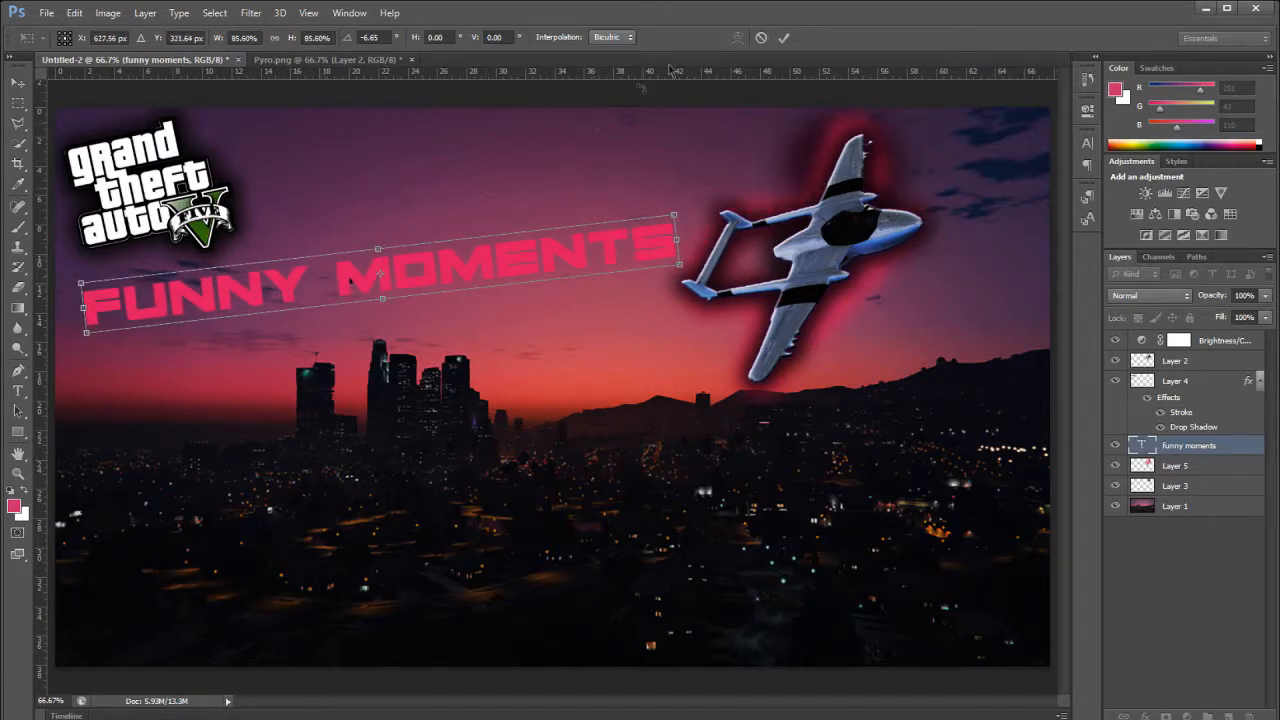
click(783, 37)
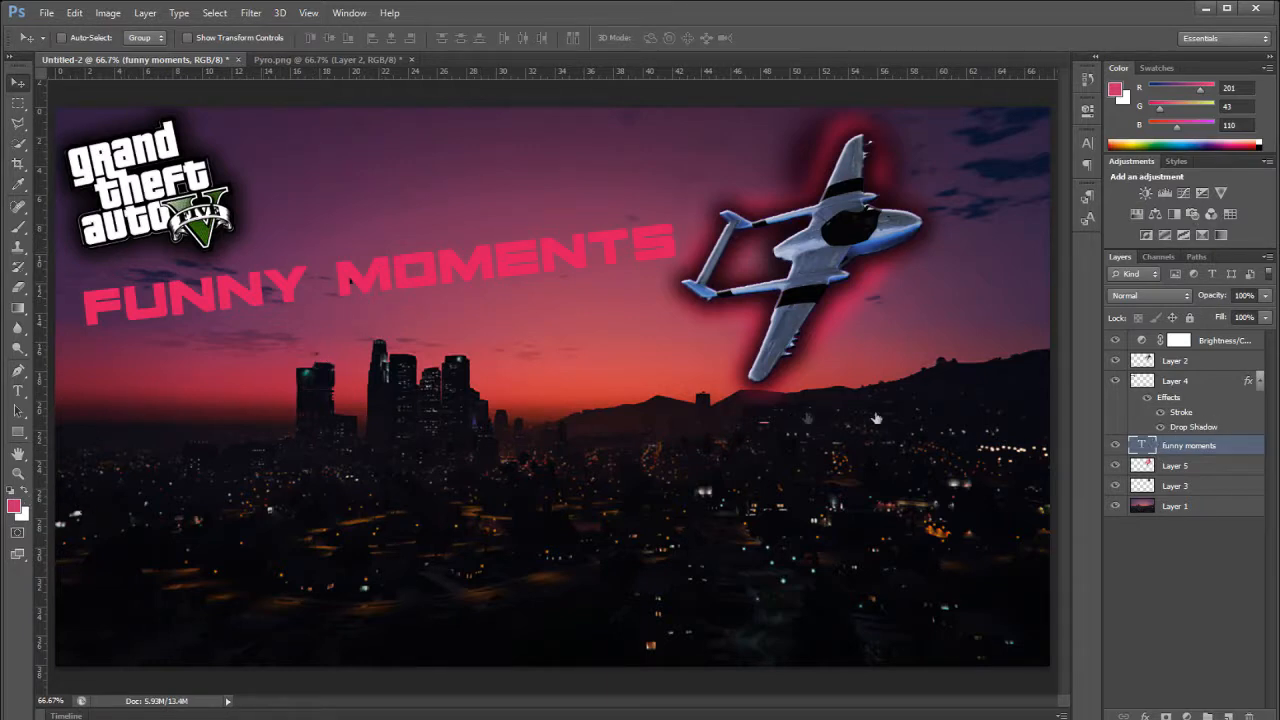
- Apply a red Color Overlay to the FUNNY MOMENTS text layer
double_click(1250, 449)
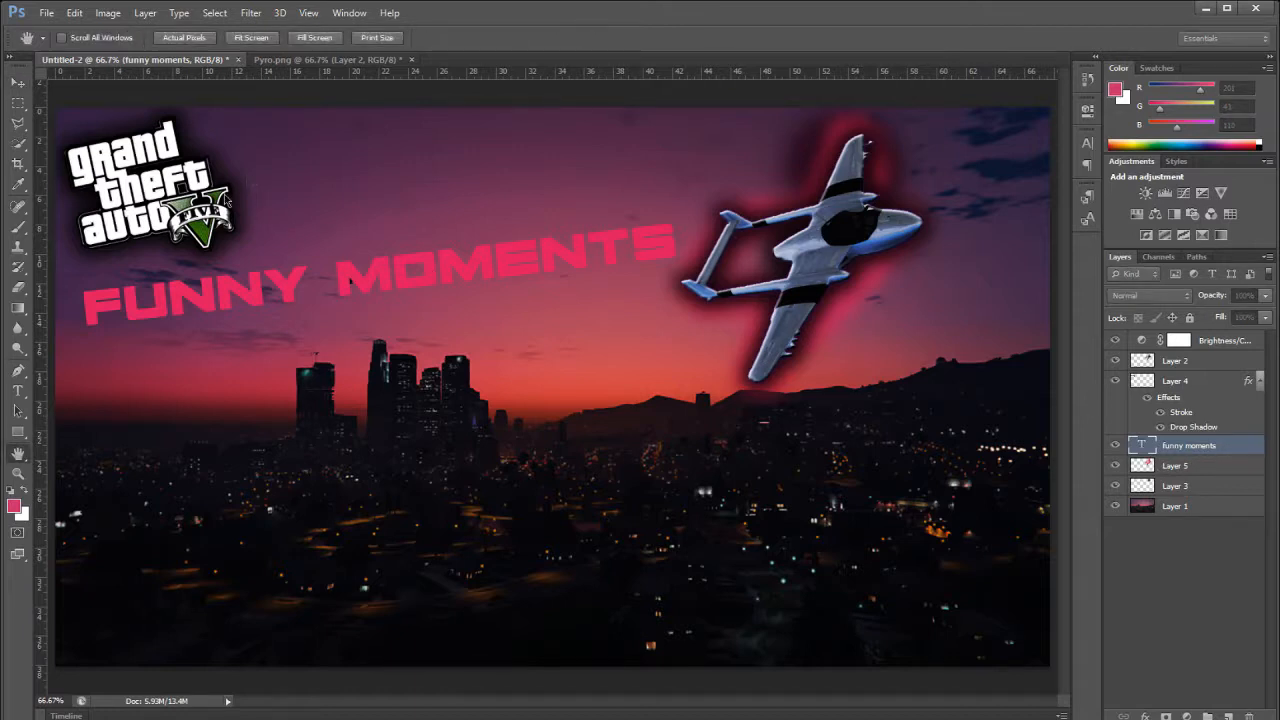
click(195, 318)
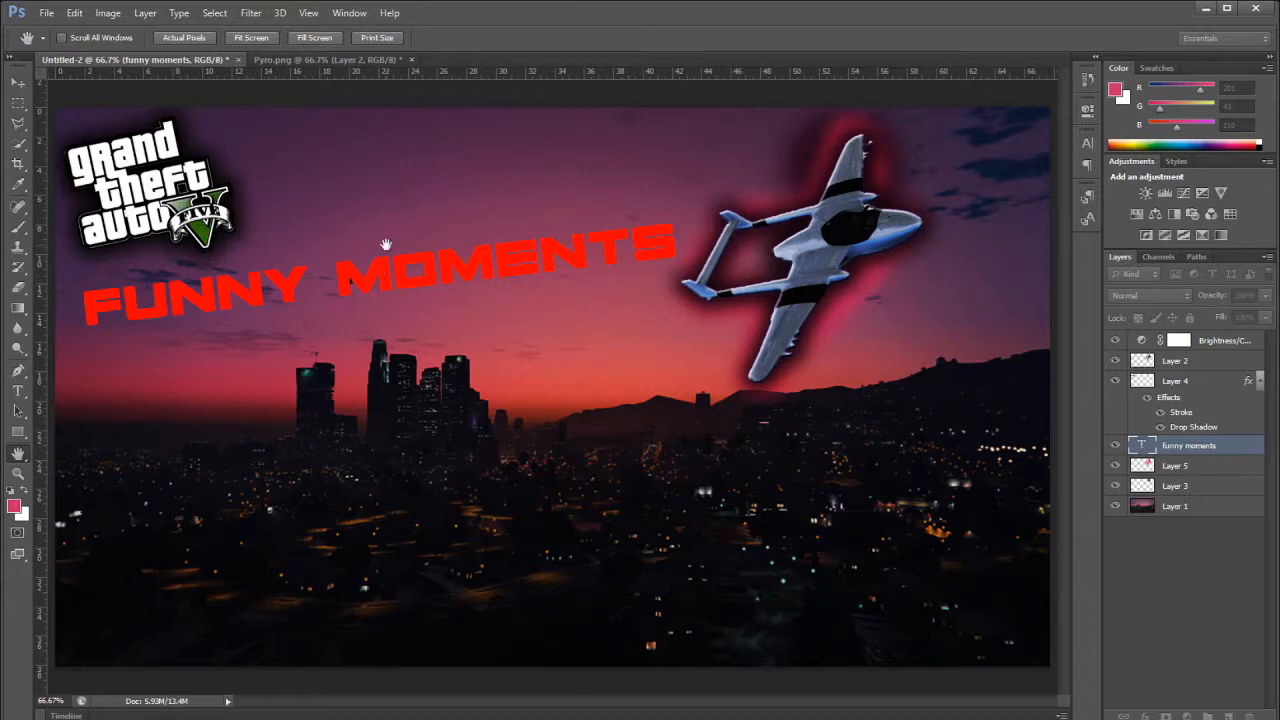
key(Return)
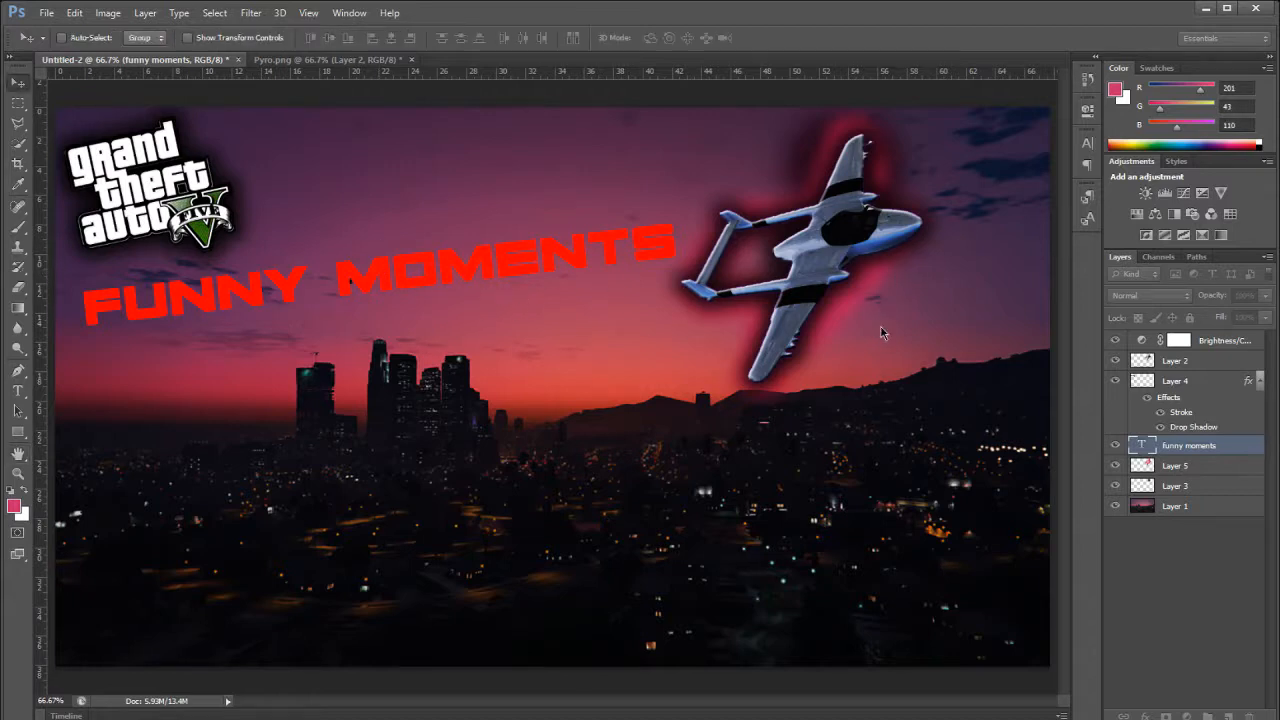
- Draw a pink rectangle about 1186 × 92 px over the title, rotate it -6.46° and align it with the slanted text
click(17, 431)
drag(70, 282, 681, 327)
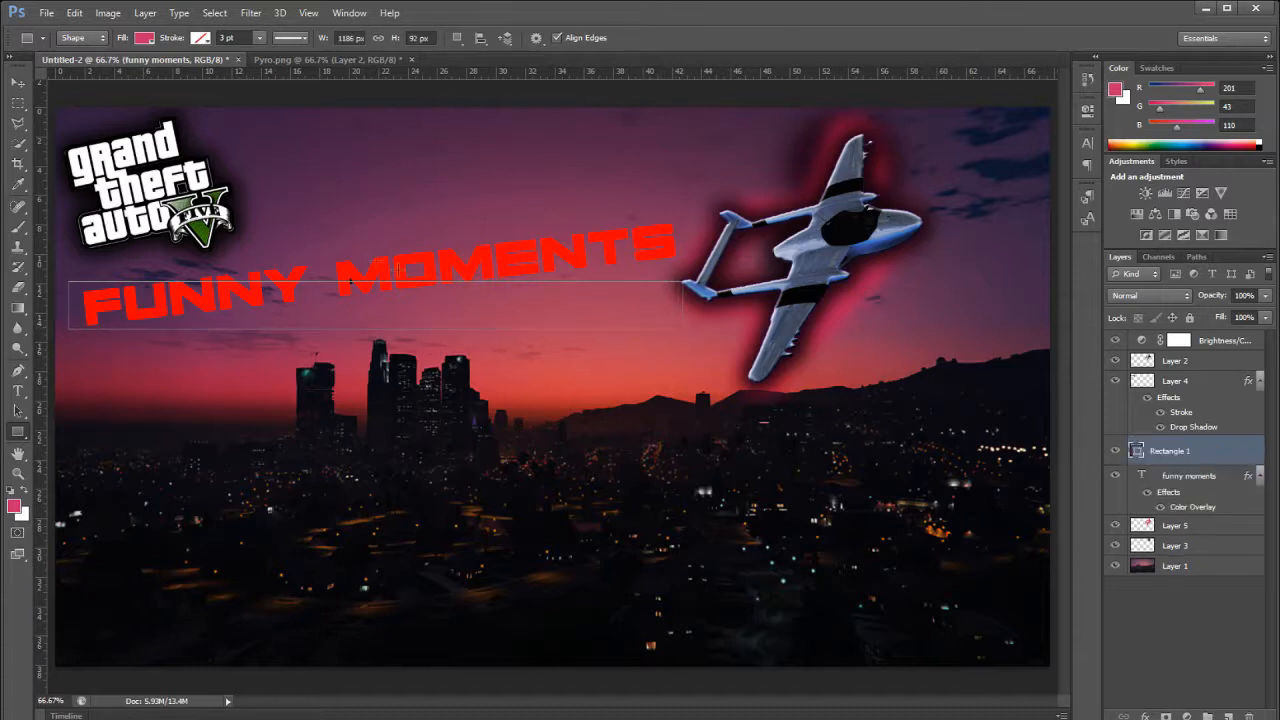
click(17, 84)
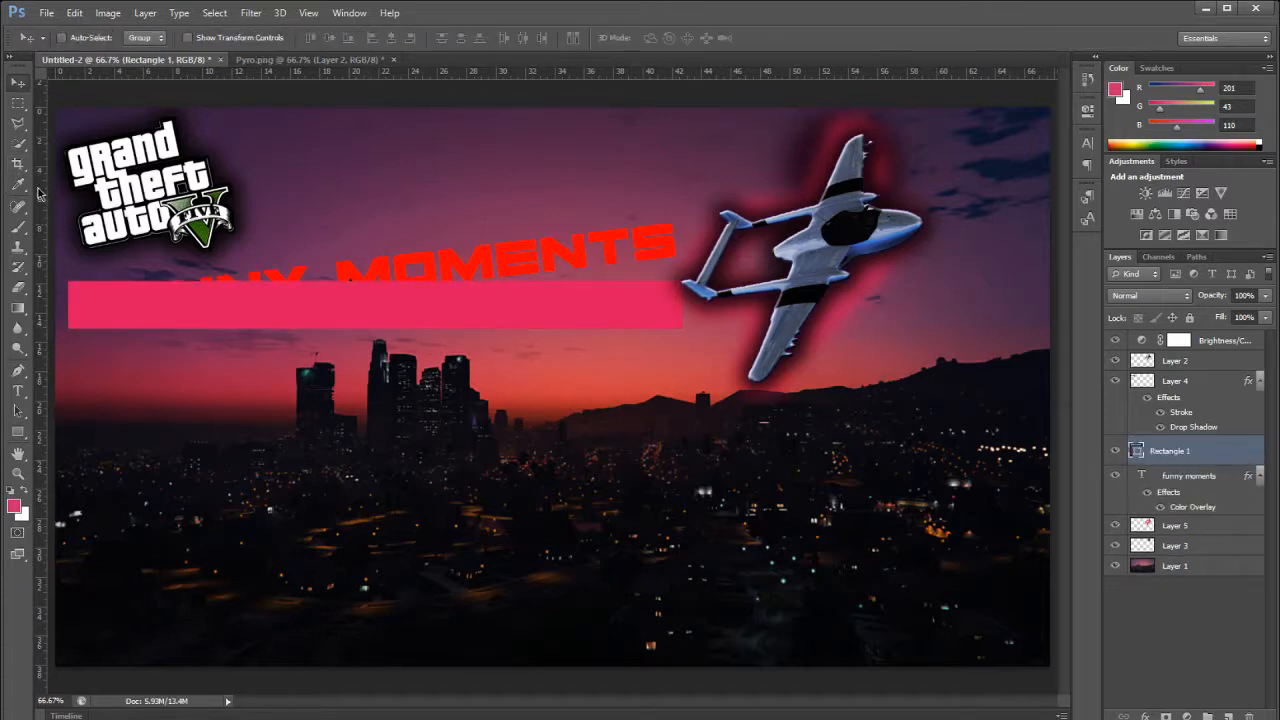
key(ctrl+t)
drag(380, 243, 373, 244)
drag(395, 305, 398, 279)
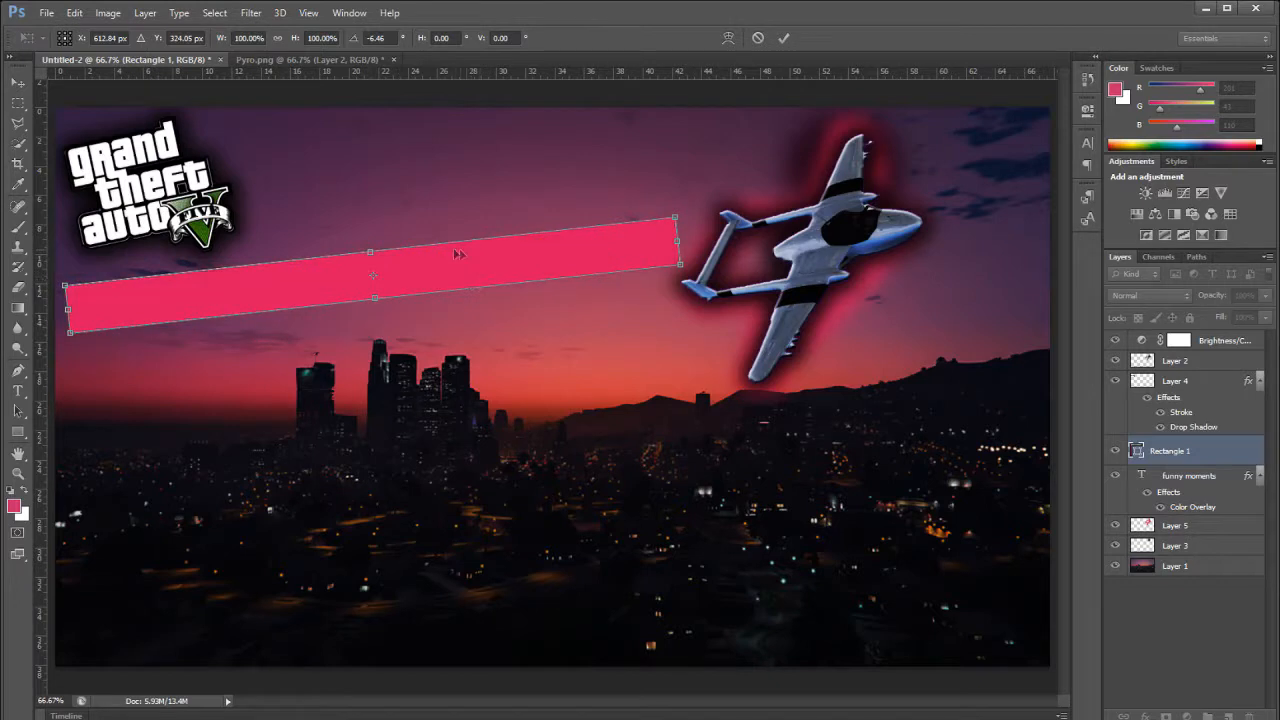
click(785, 38)
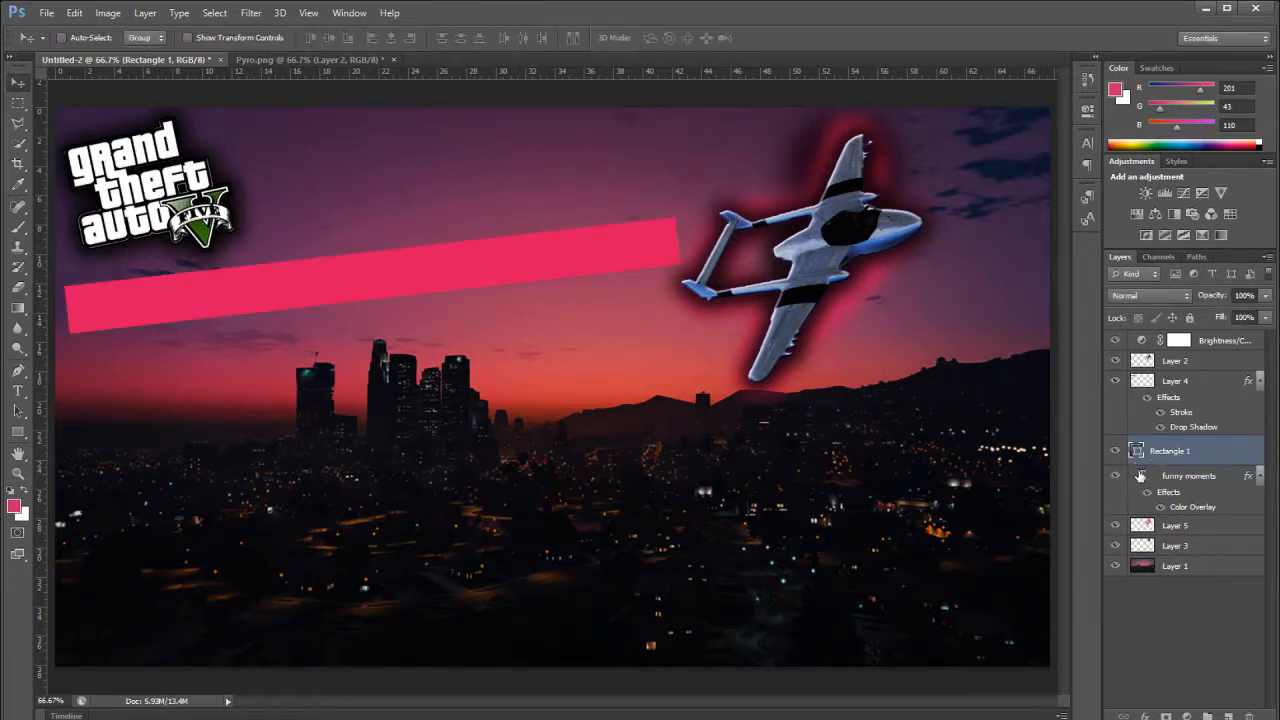
- Load the outline of the FUNNY MOMENTS letters as a selection and mask those letters out of the pink rectangle
ctrl+click(1141, 476)
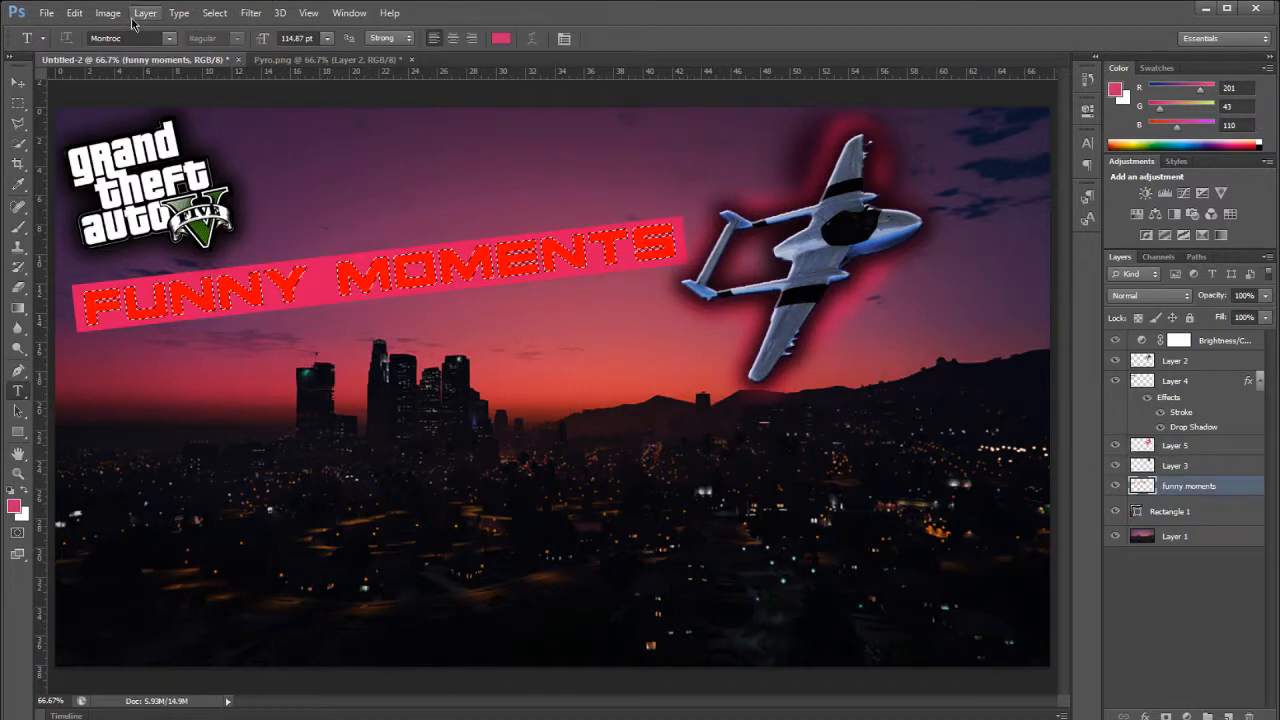
key(alt+bracketleft)
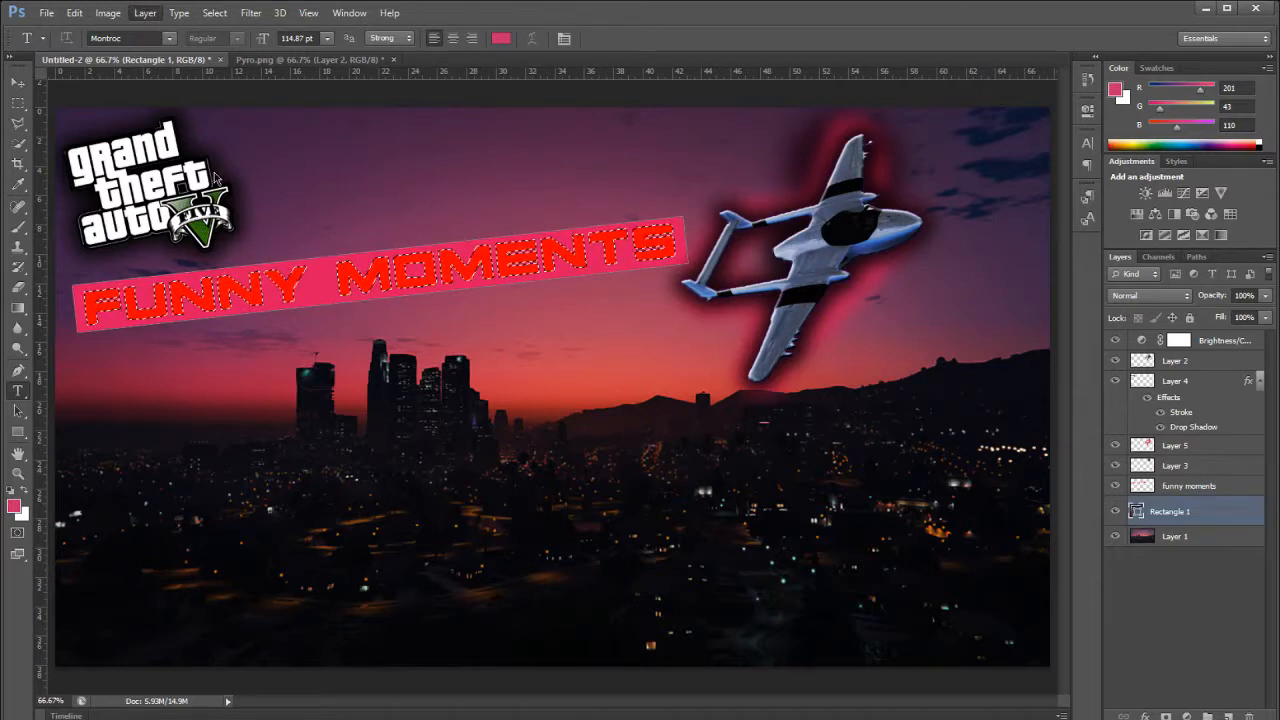
click(405, 224)
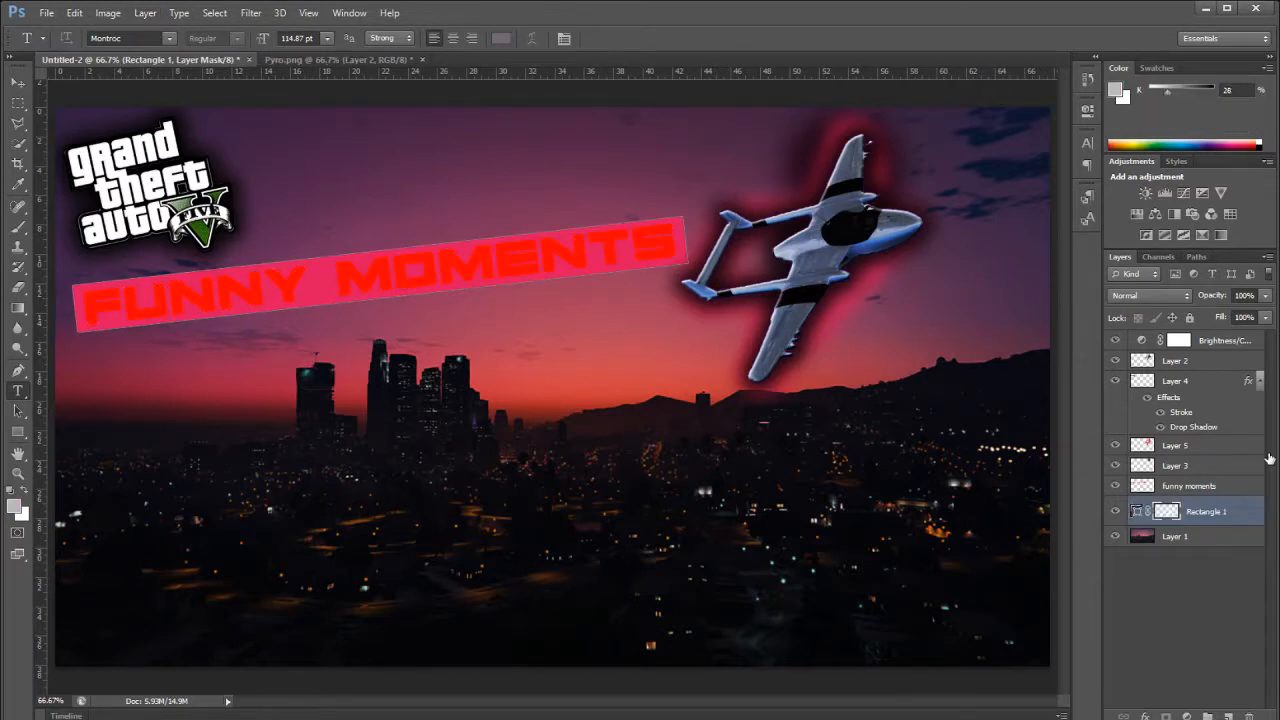
- Delete the funny moments text layer and nudge the banner with the cut-out letters slightly in the sky
click(1115, 486)
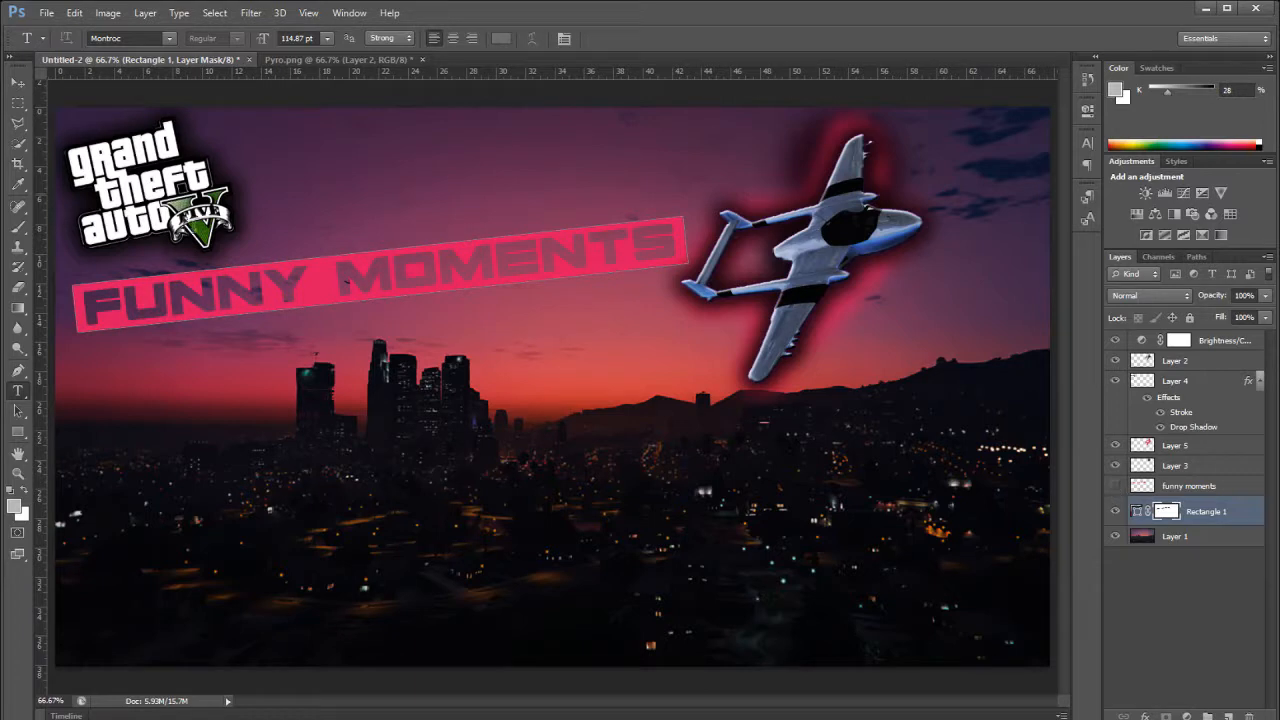
click(1205, 488)
key(Delete)
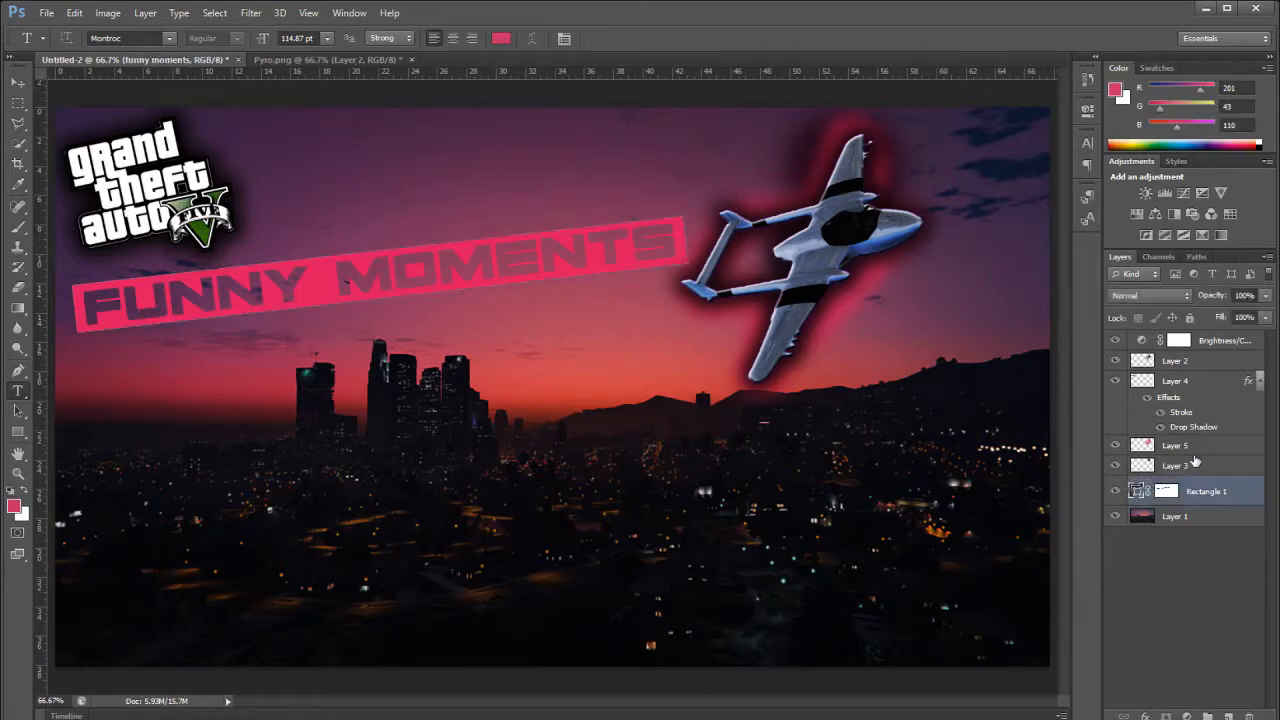
click(20, 86)
drag(445, 297, 437, 294)
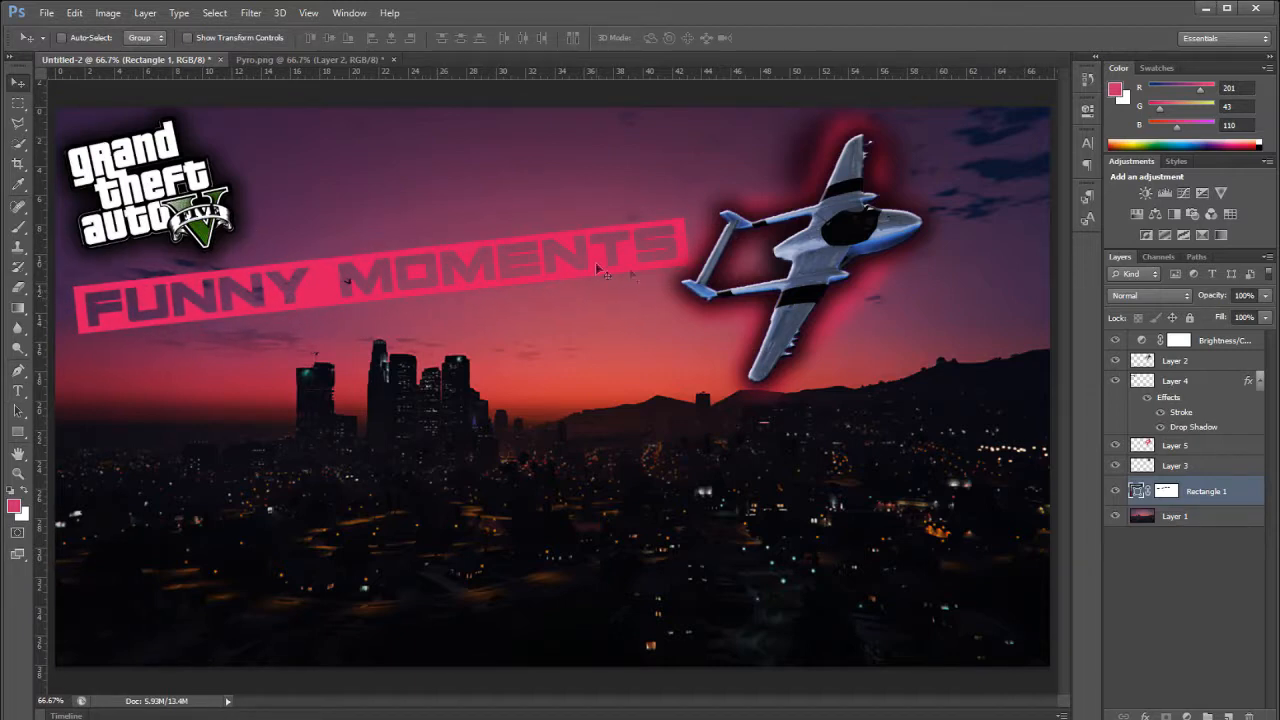
- Add a dark Drop Shadow effect to the cut-out banner's layer
double_click(1215, 491)
click(1251, 491)
key(h)
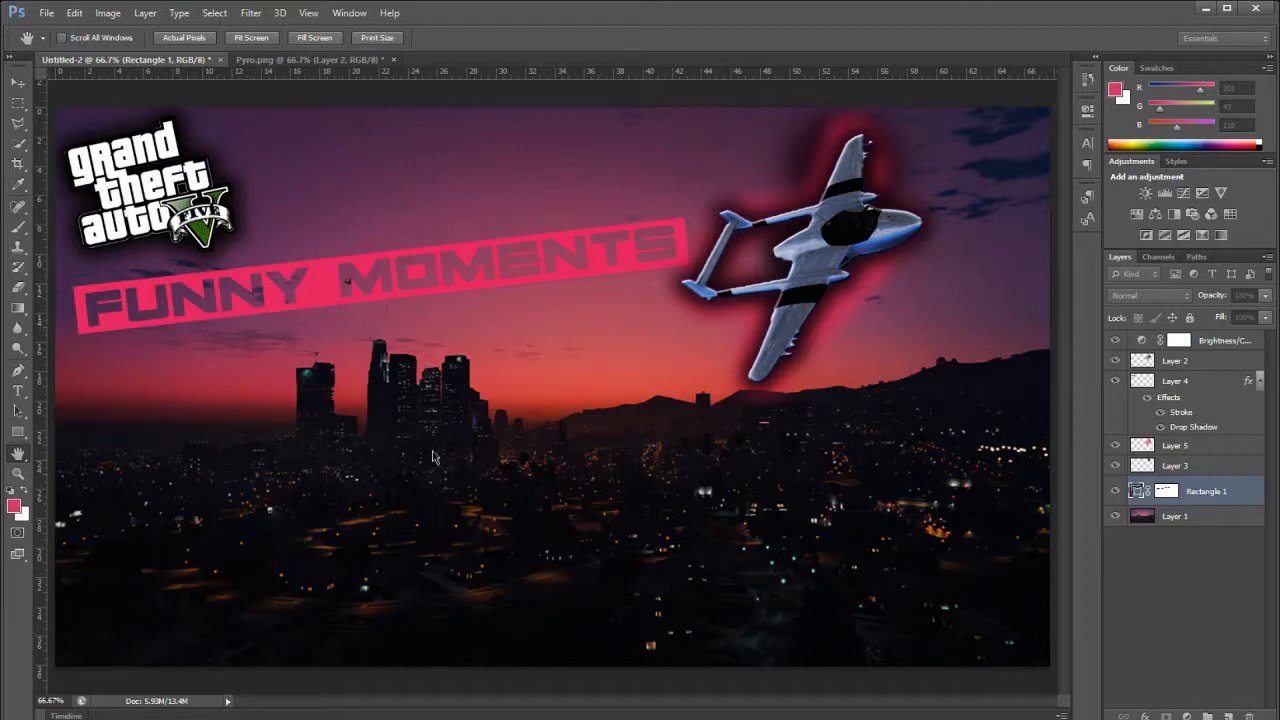
click(432, 558)
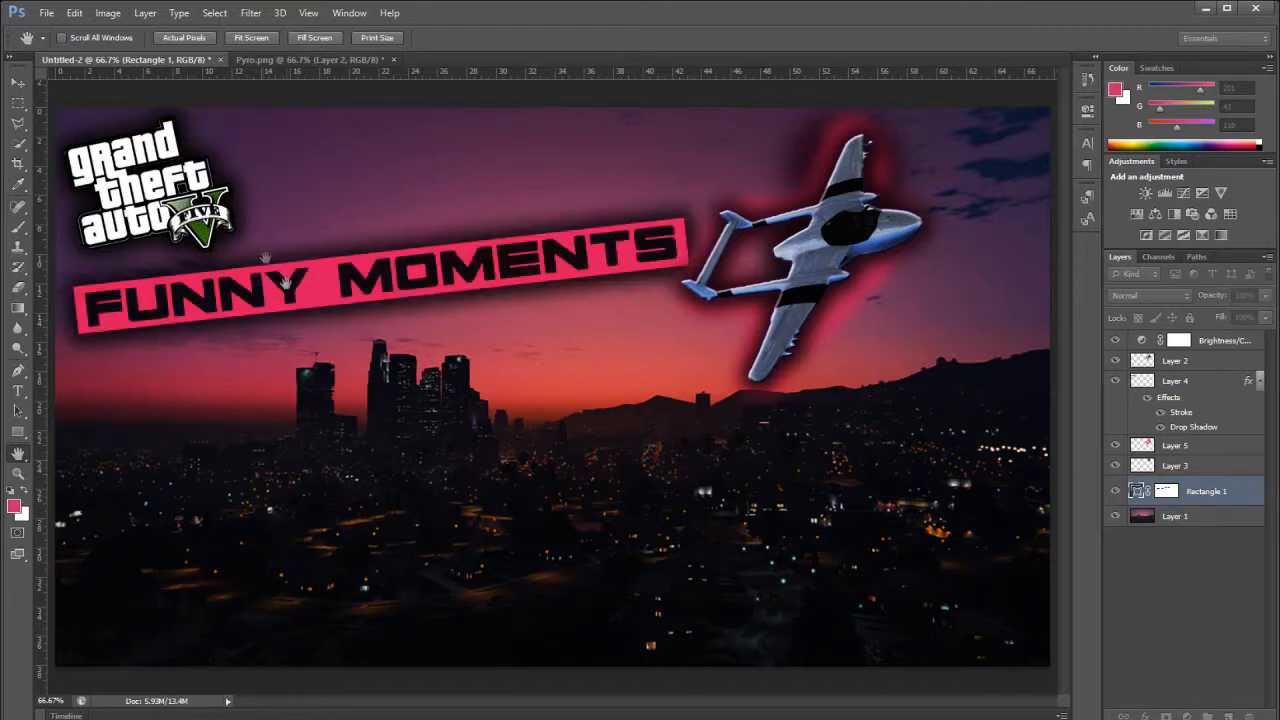
click(432, 541)
click(430, 535)
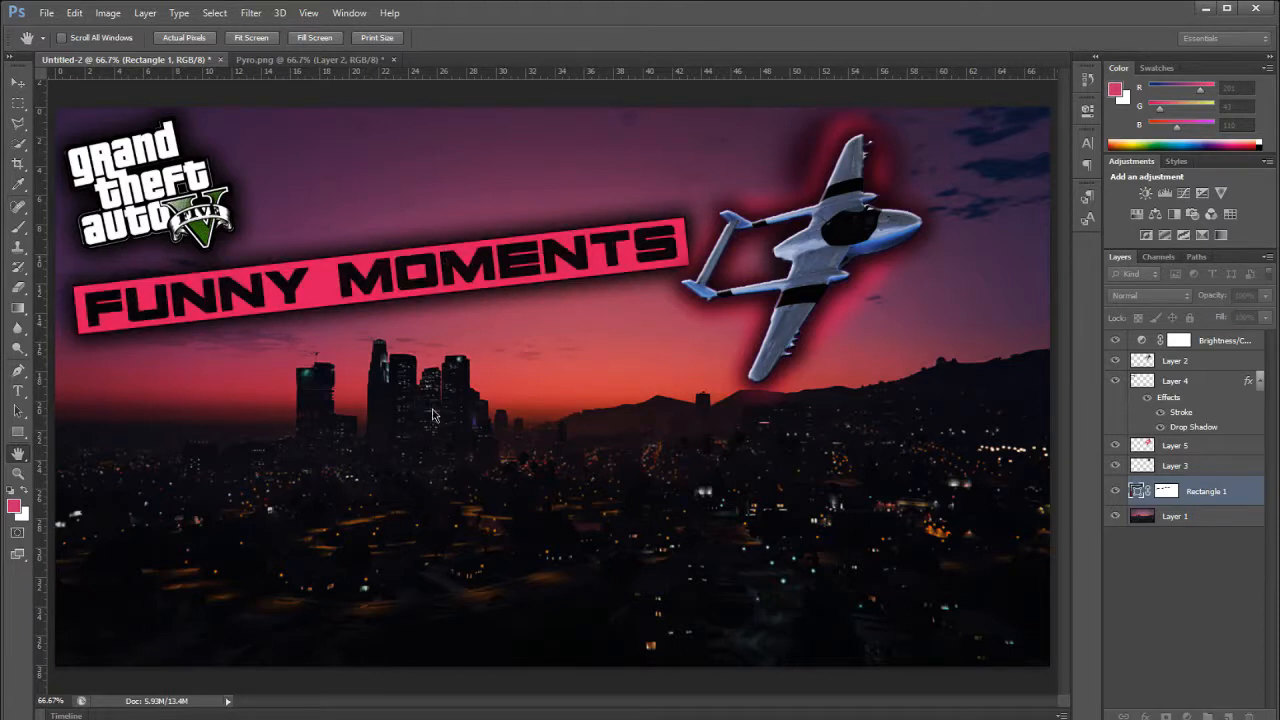
- Add Bevel & Emboss and a green Gradient Overlay to the banner
click(428, 368)
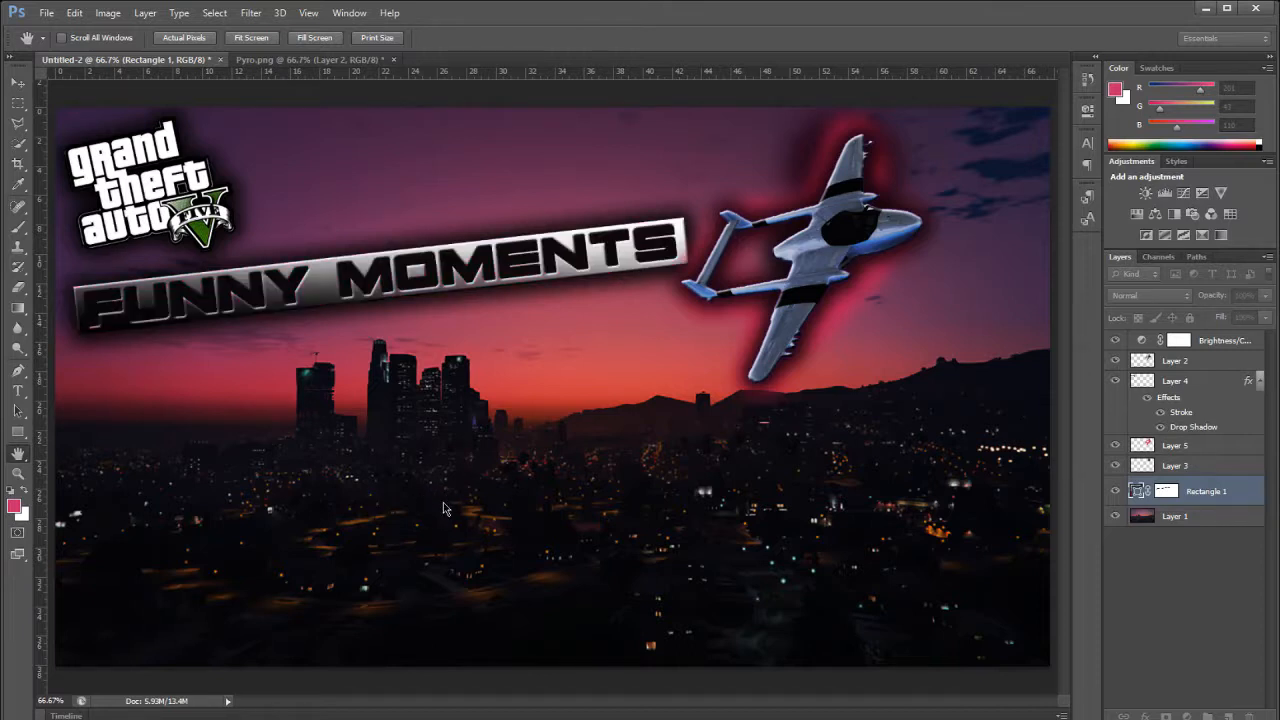
click(740, 370)
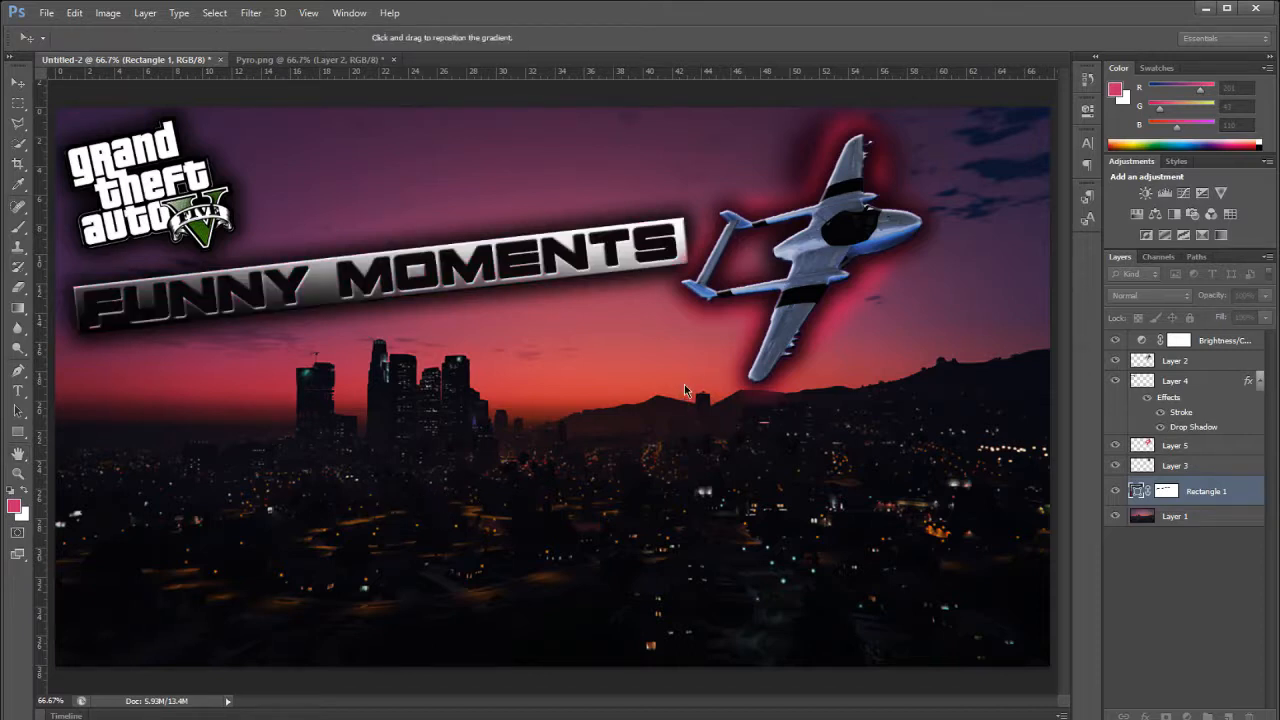
key(i)
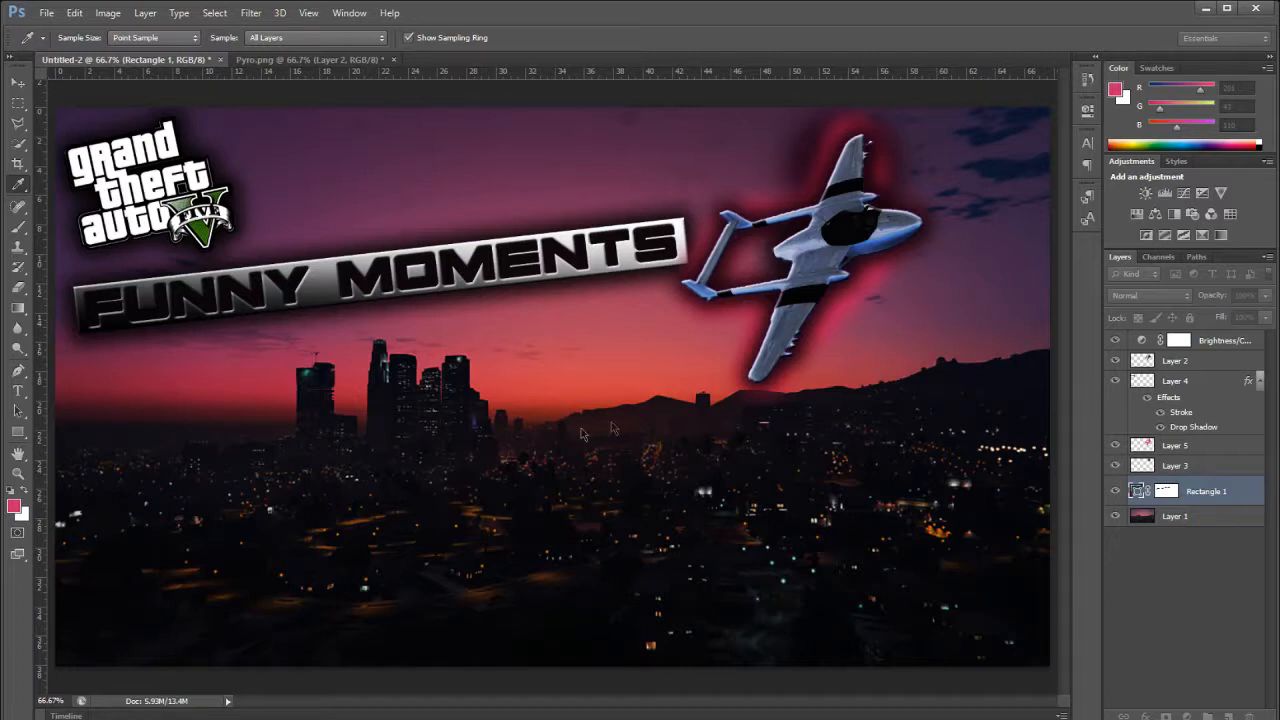
key(ctrl+z)
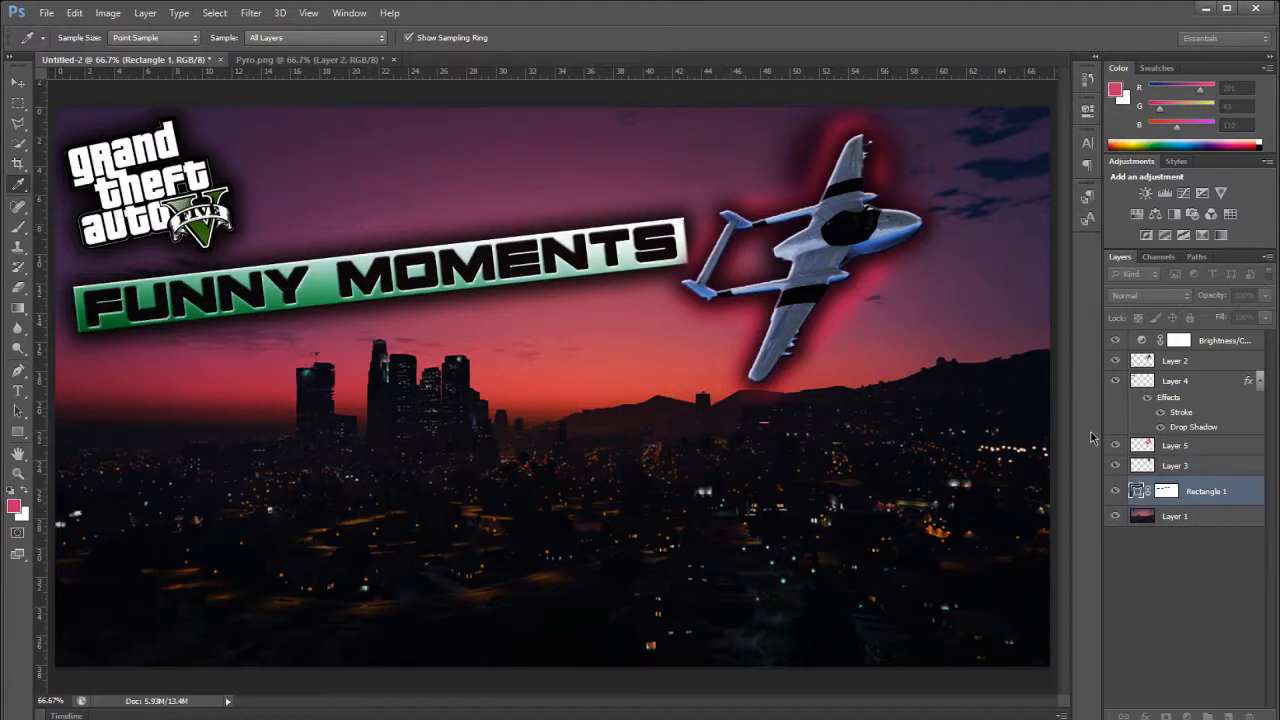
click(1102, 308)
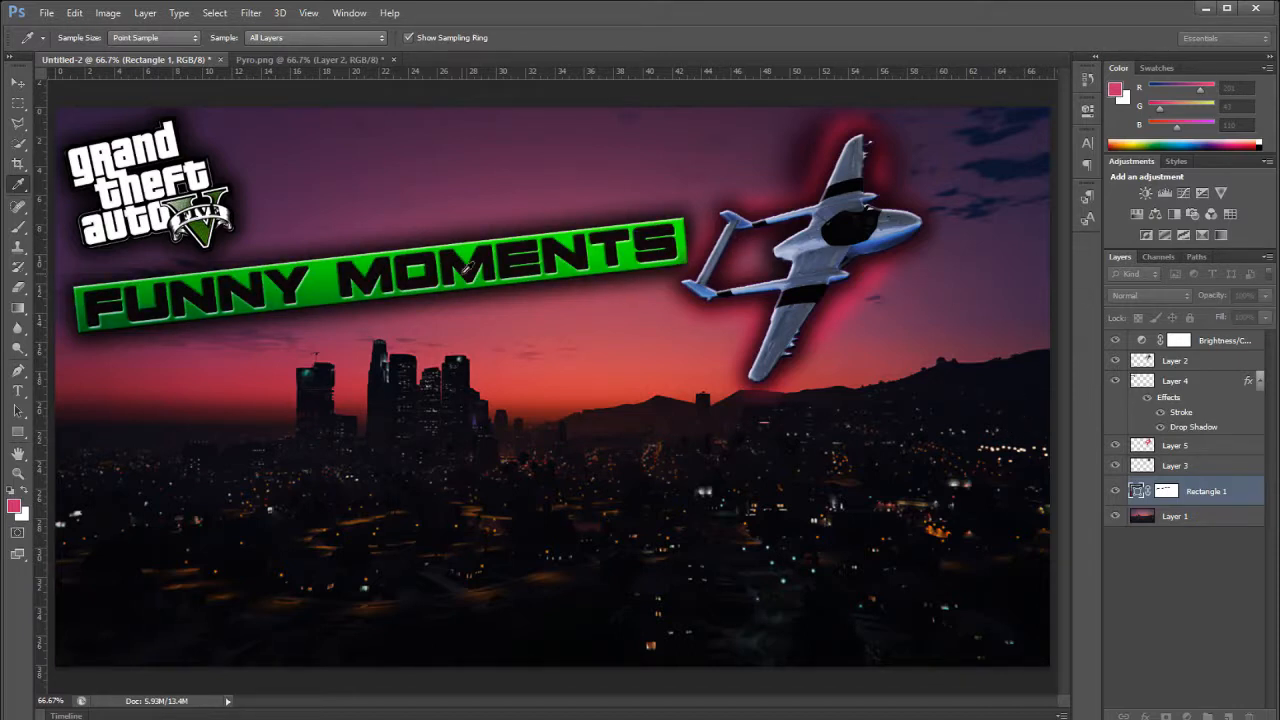
click(842, 264)
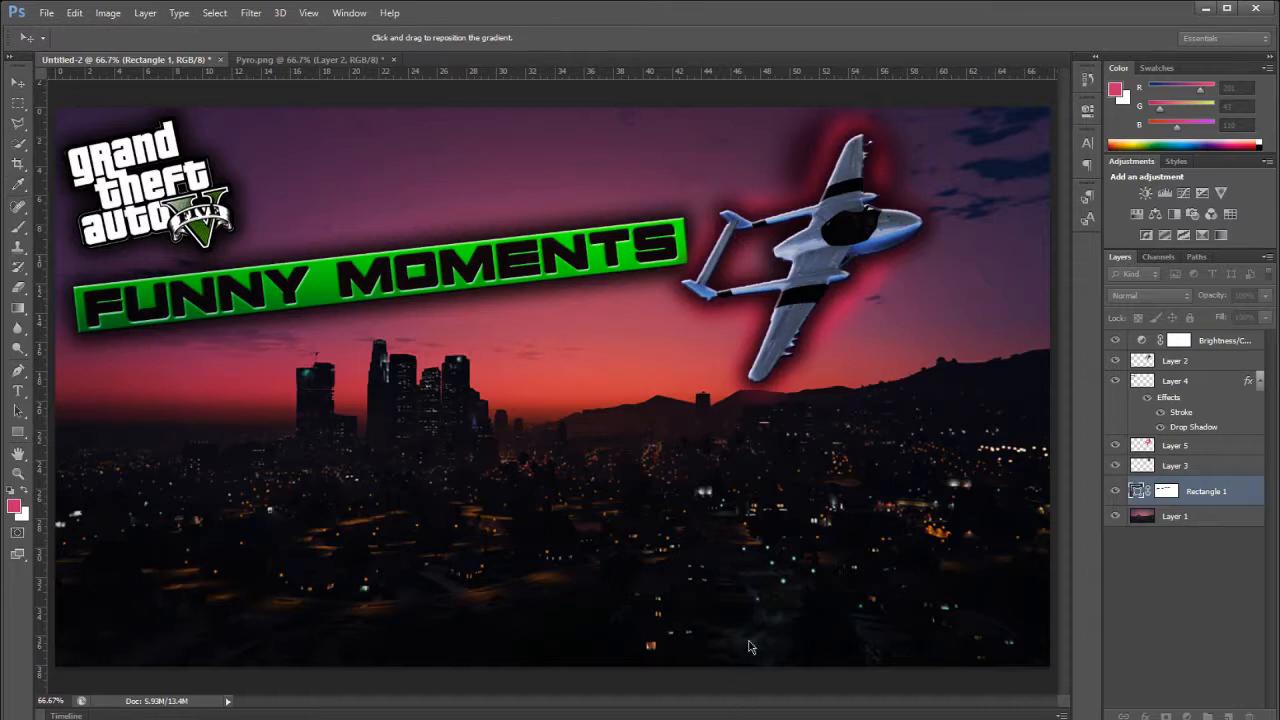
click(761, 342)
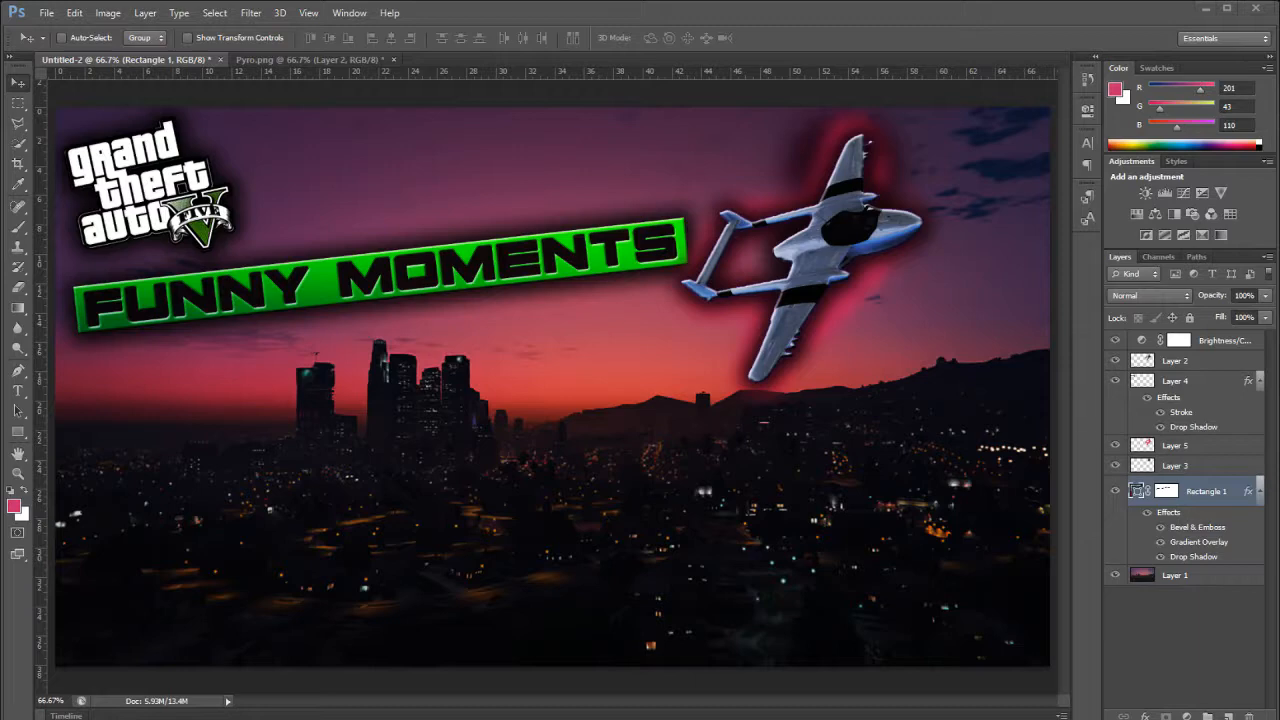
- Paste the monkey character picture into Pyro.png, scale it to about 200% and place it near the center
click(305, 60)
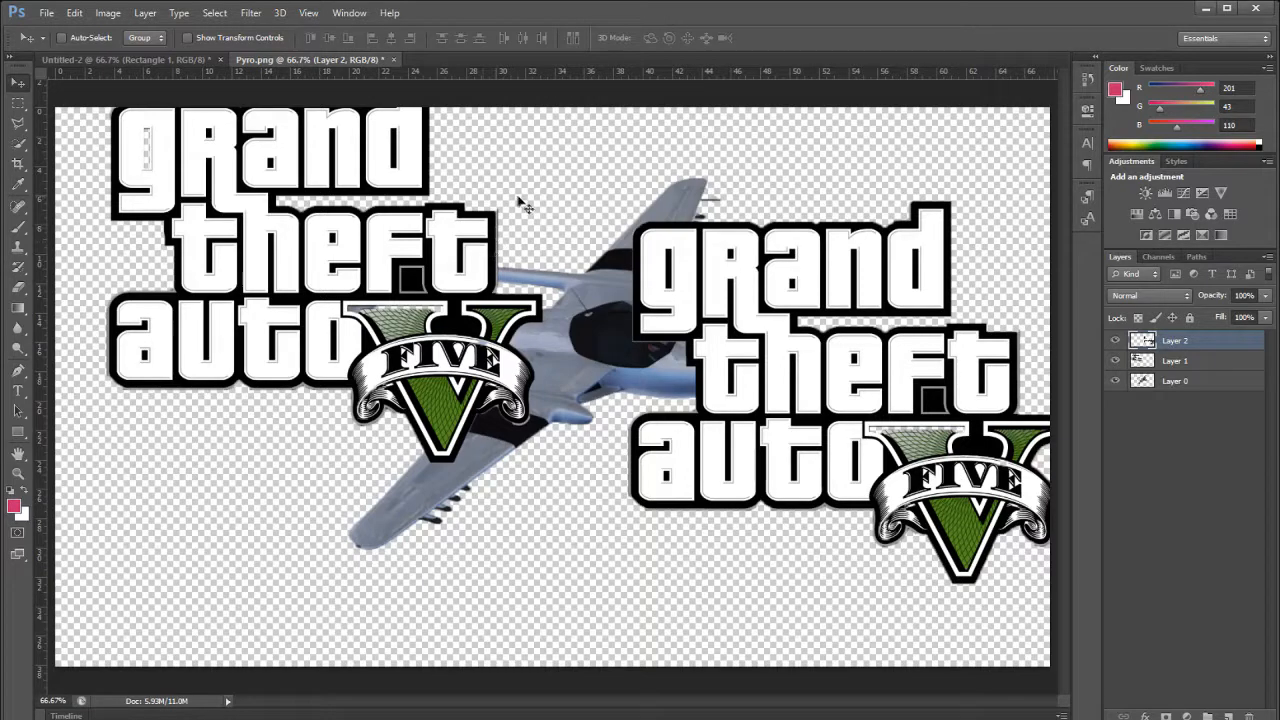
key(ctrl+v)
key(ctrl+t)
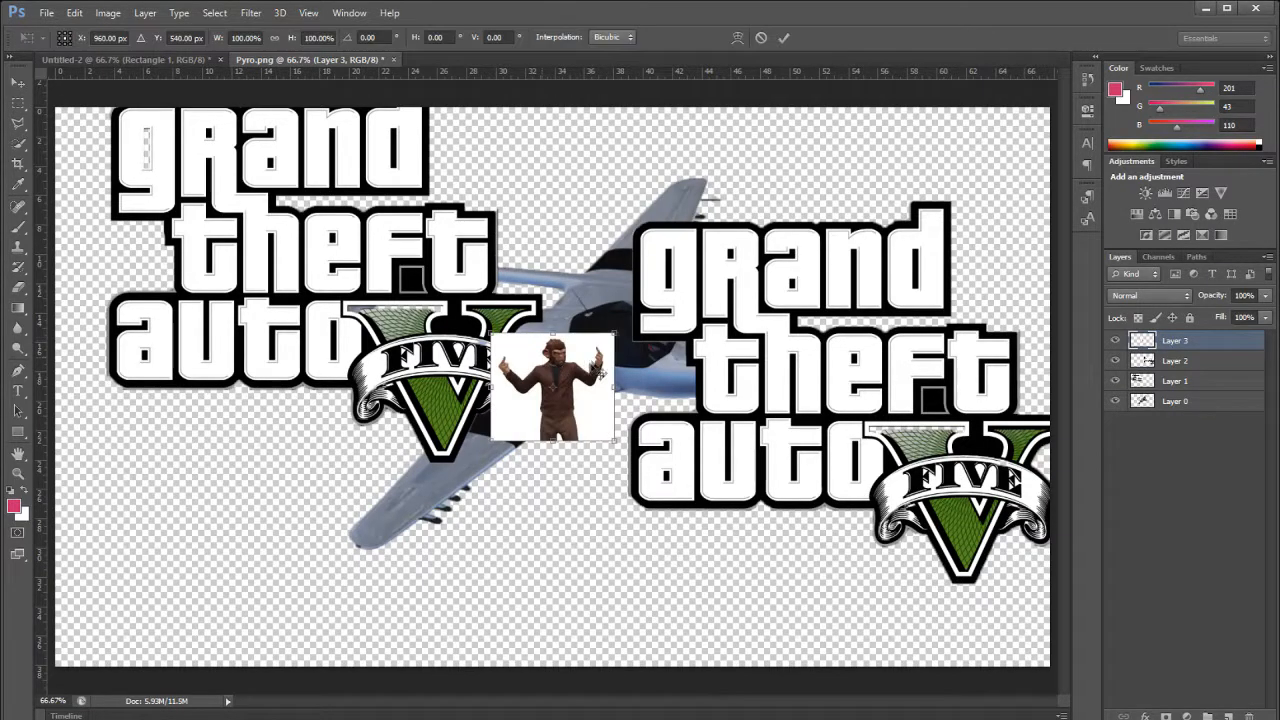
drag(614, 332, 738, 223)
drag(676, 322, 738, 372)
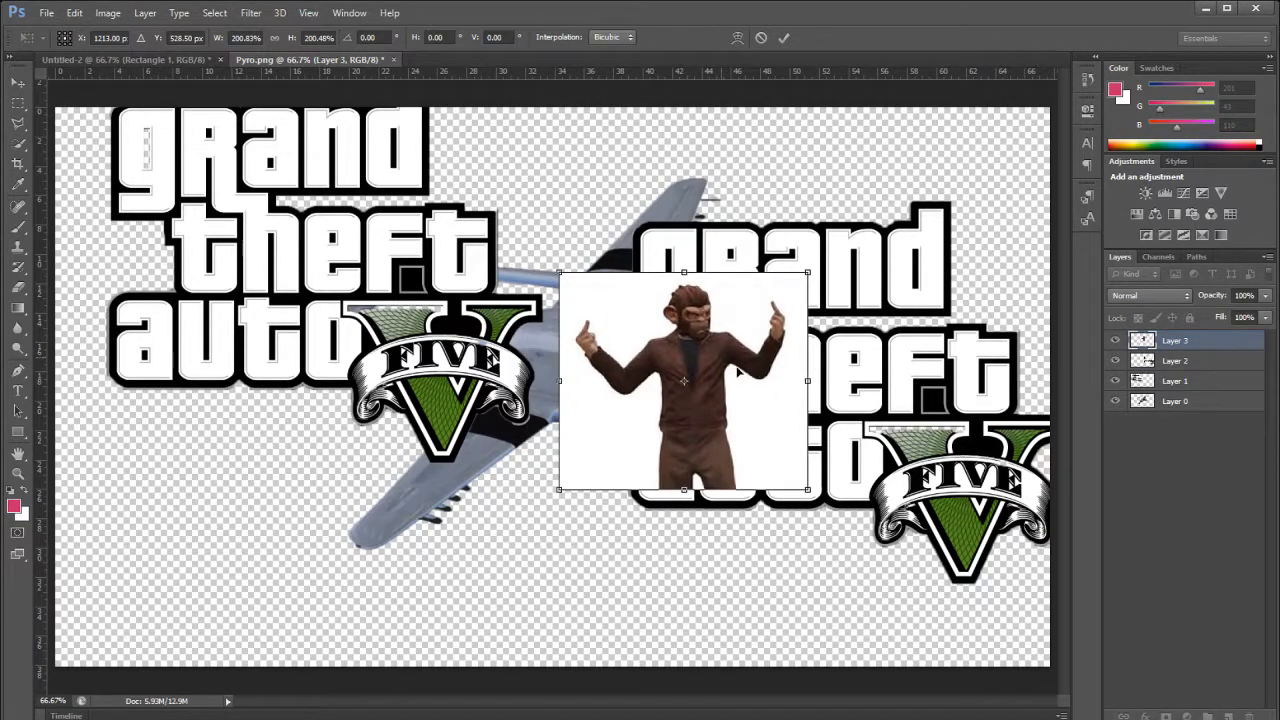
click(783, 37)
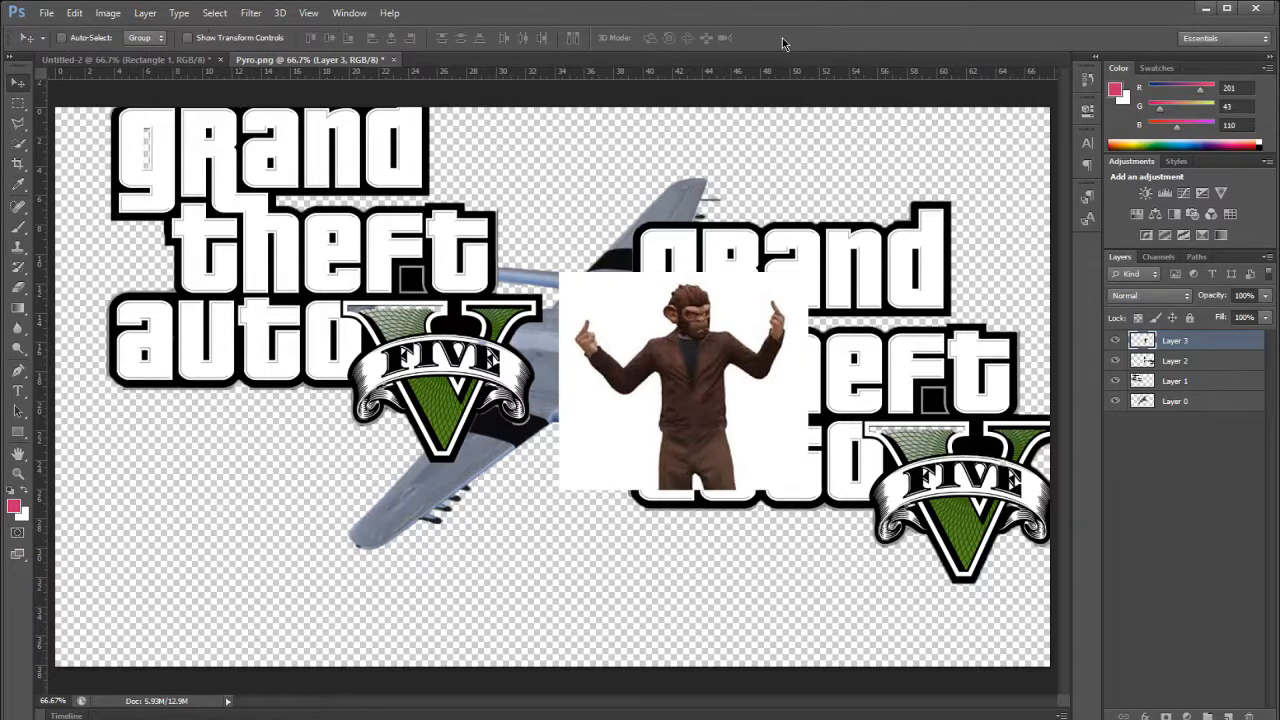
- Select the monkey character, including both arms and hands, with the Quick Selection tool, leaving out its white background
click(18, 142)
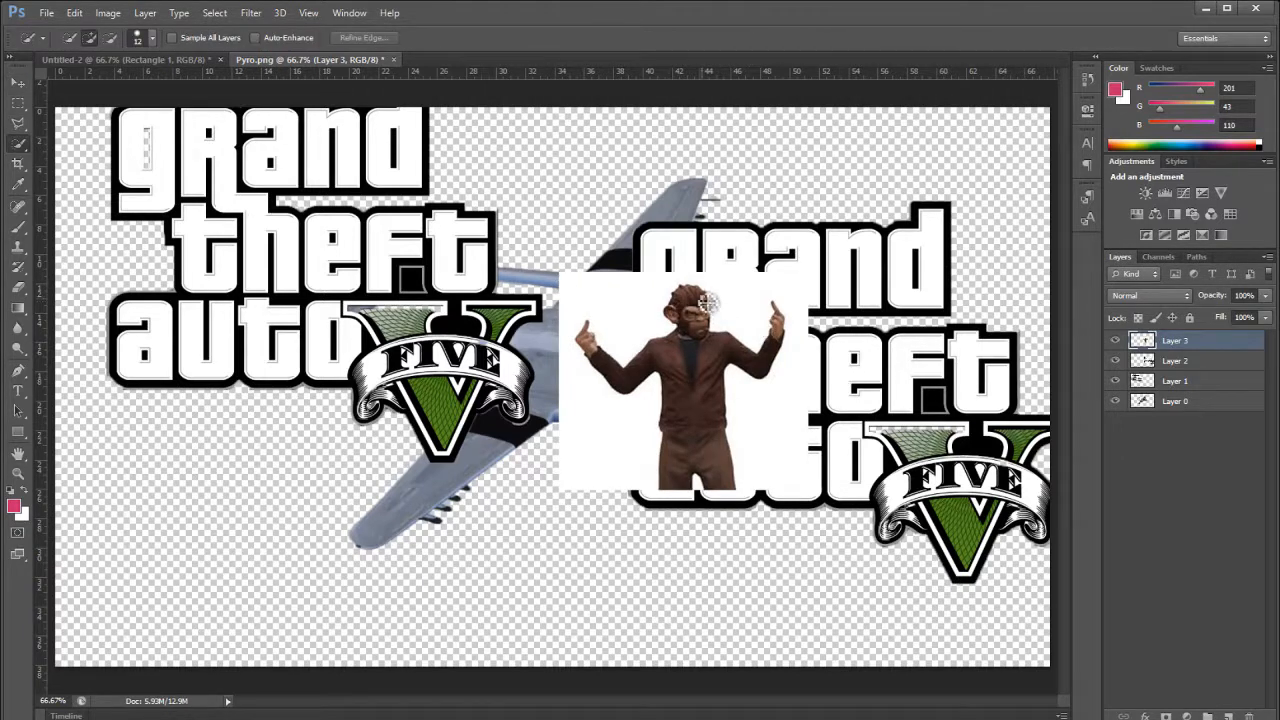
drag(697, 345, 682, 360)
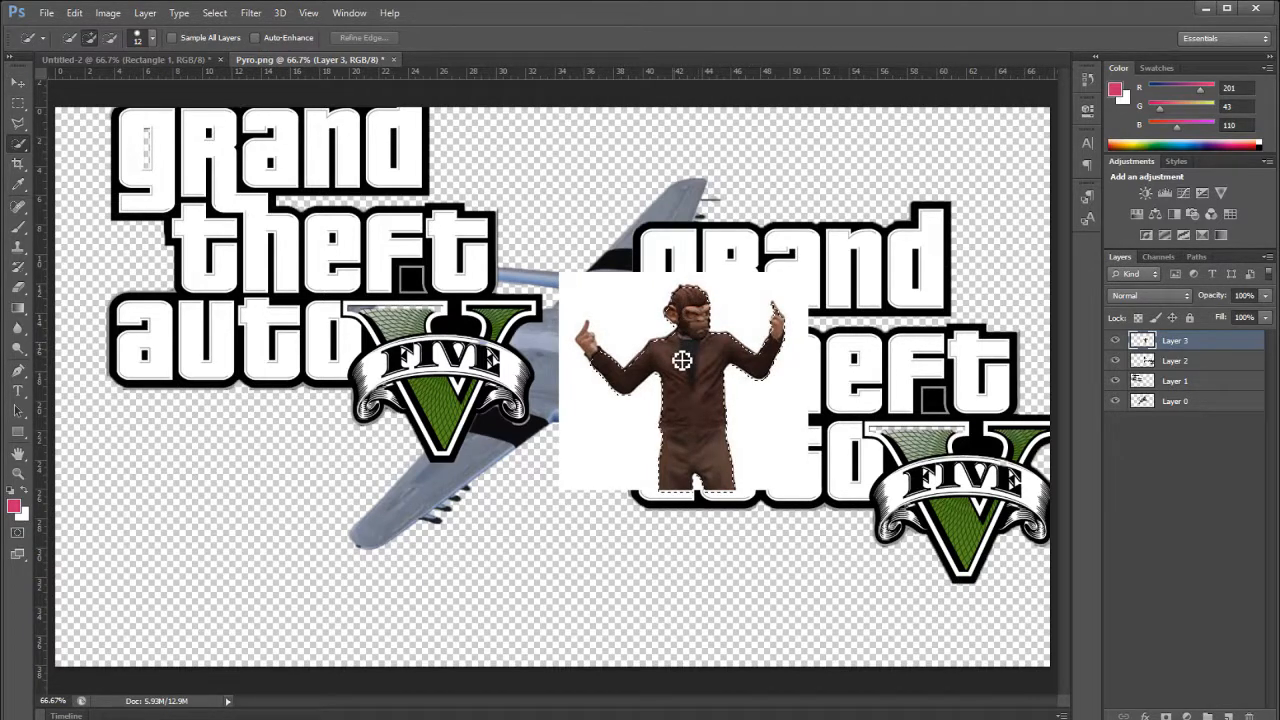
click(591, 340)
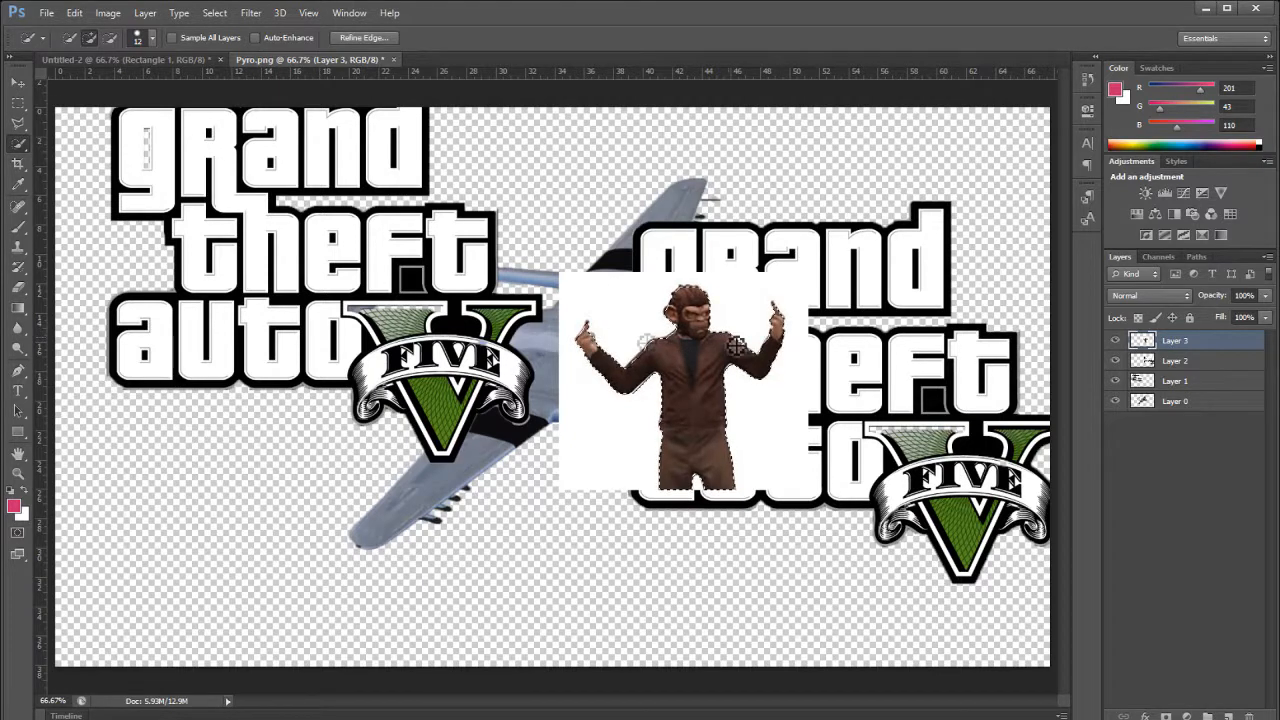
- Move the selected monkey character into the Untitled-2 composite and place it in the lower-left corner of the city image
click(18, 82)
drag(682, 368, 196, 80)
click(167, 59)
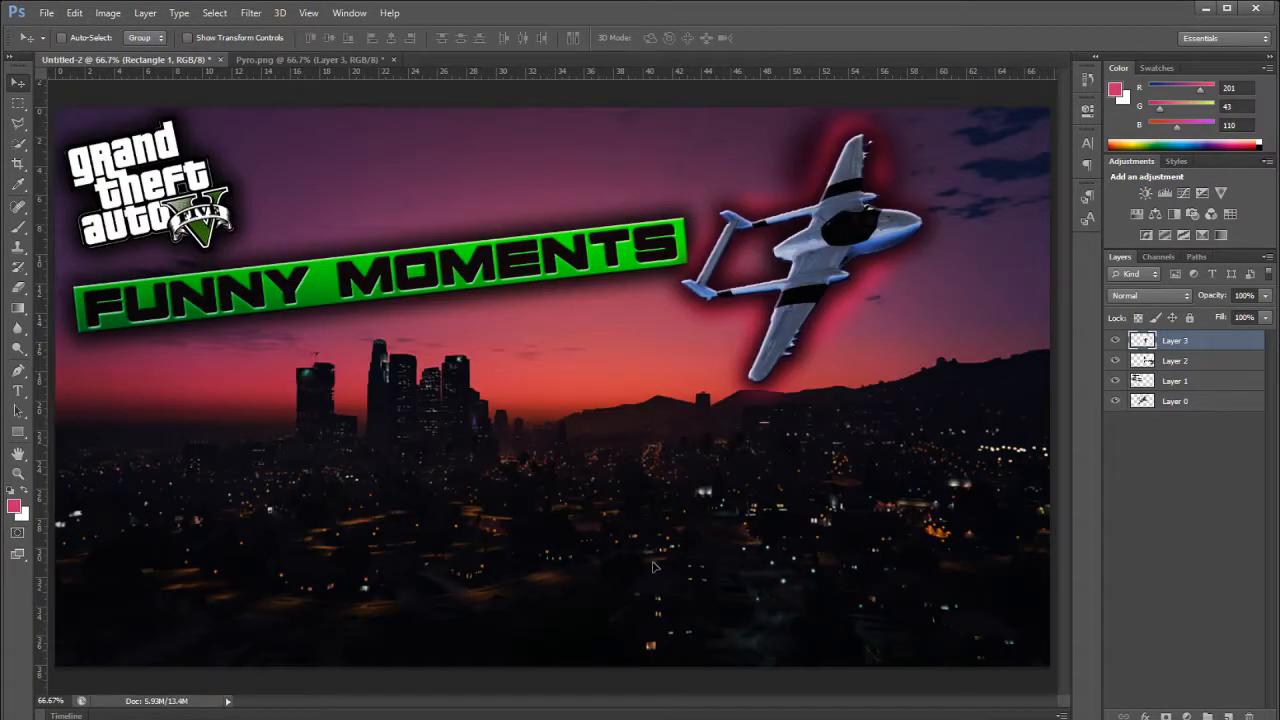
drag(653, 566, 754, 568)
drag(574, 551, 185, 560)
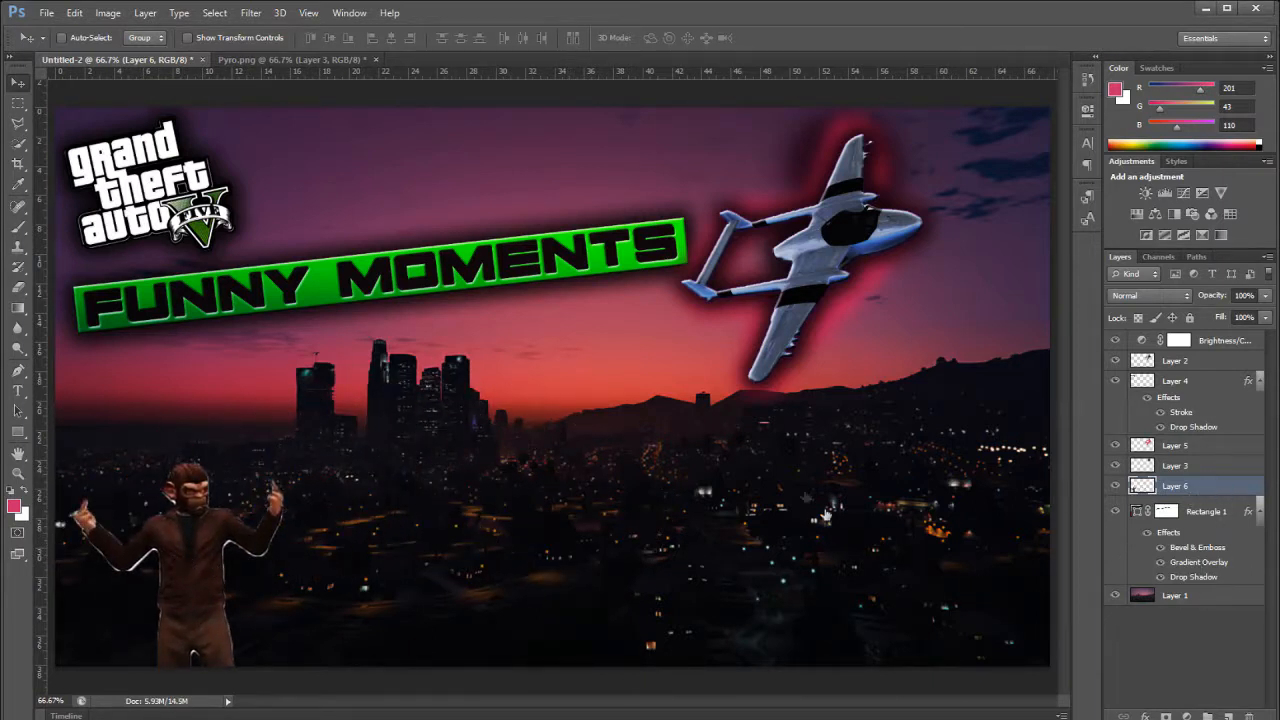
- Add Stroke, Inner Shadow and Drop Shadow effects to the monkey character's layer
key(space)
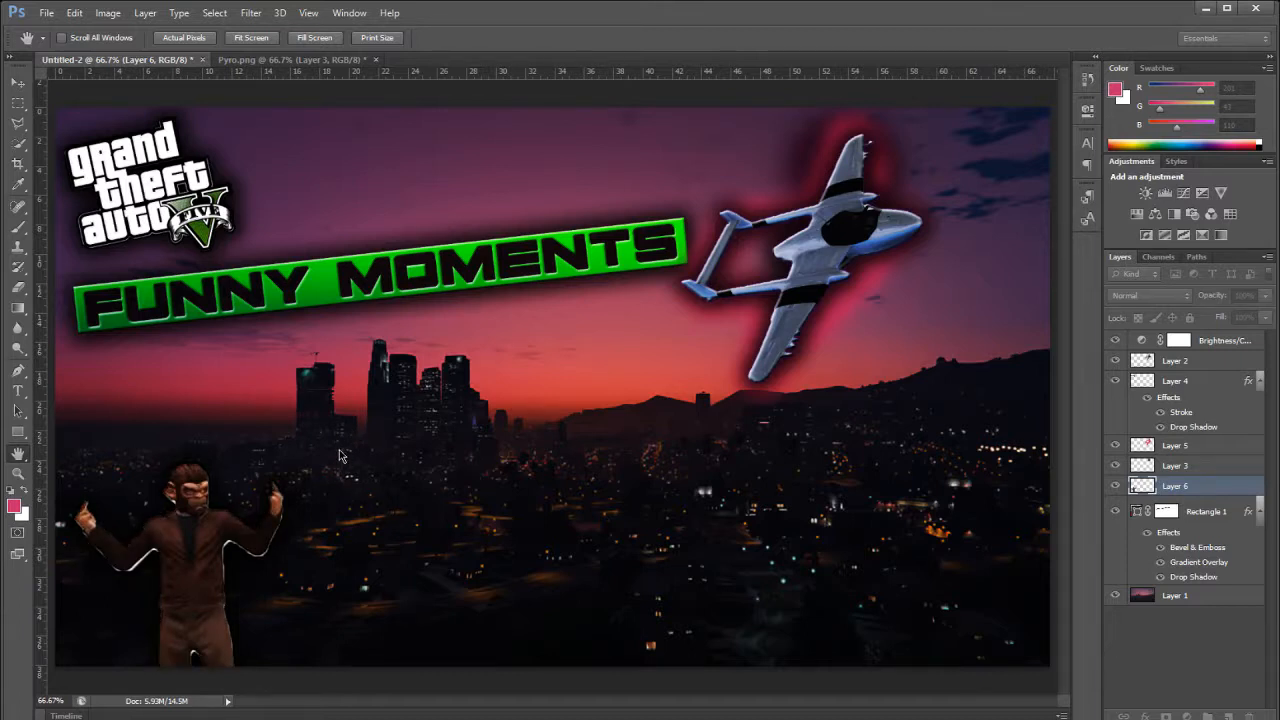
key(v)
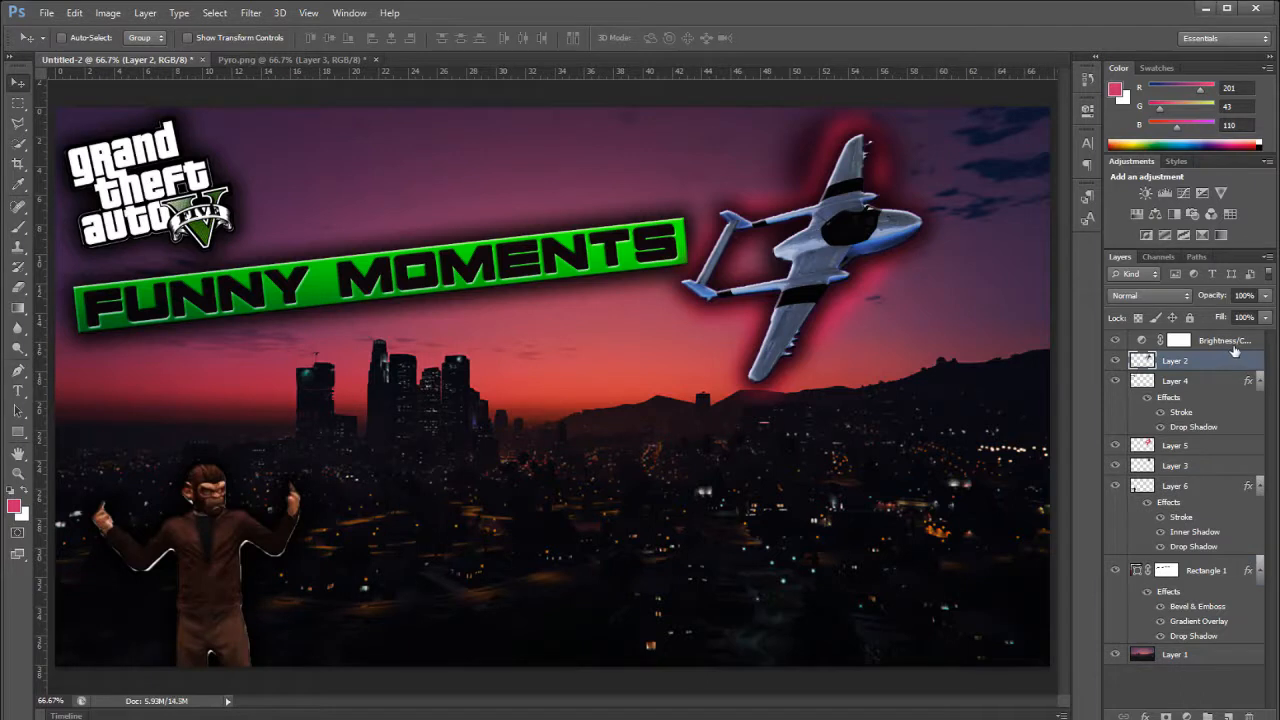
- Add a Hue/Saturation adjustment above the Brightness/Contrast layer and shift the whole composite's colours slightly toward a warmer red
click(1228, 348)
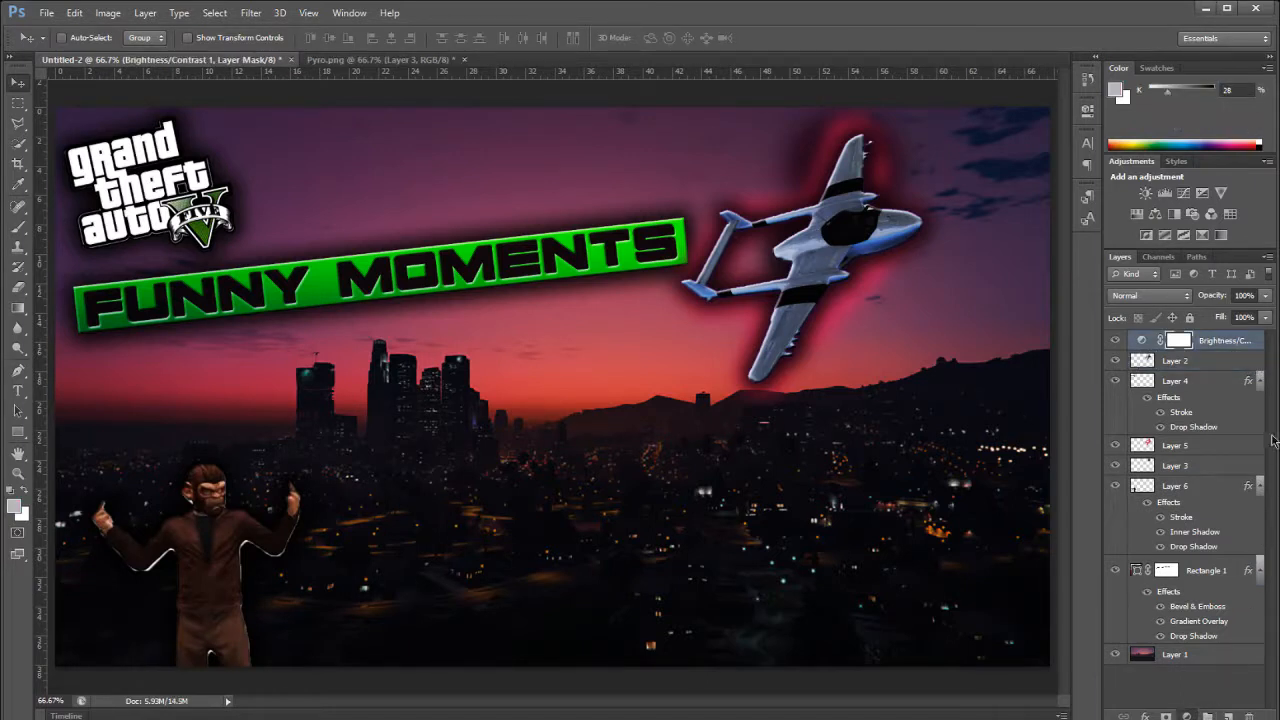
click(1136, 214)
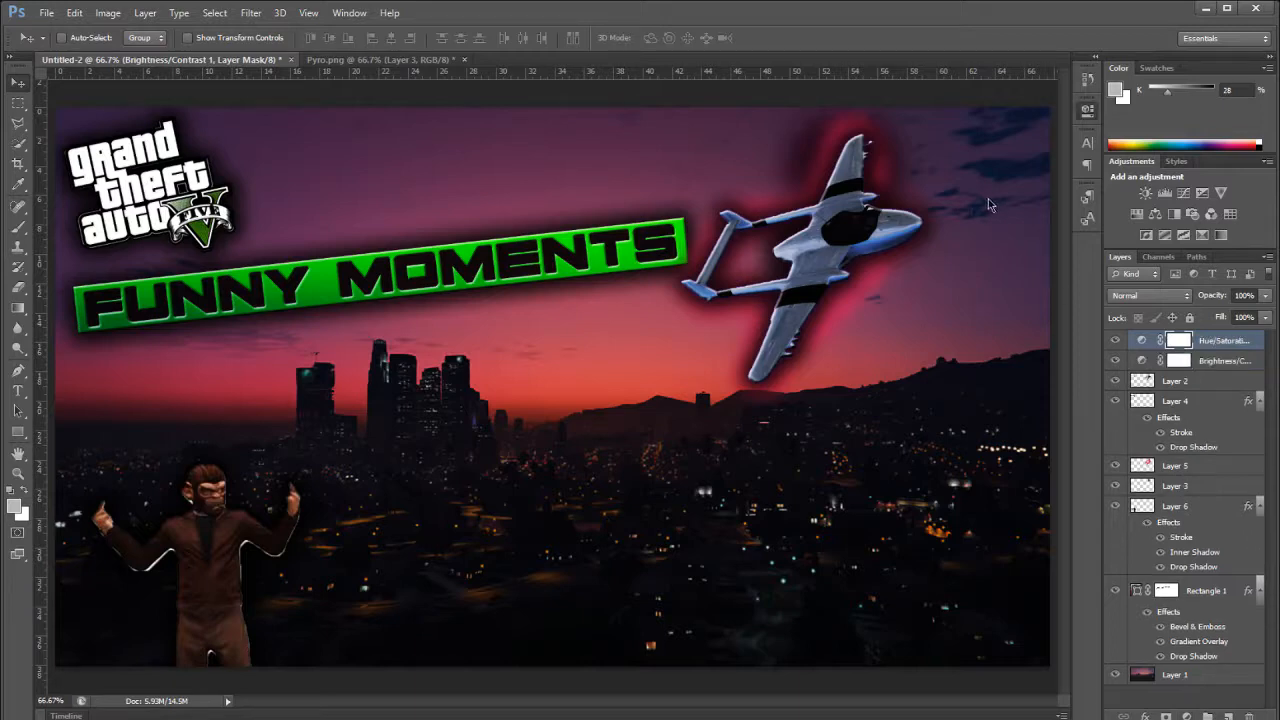
drag(928, 198, 953, 210)
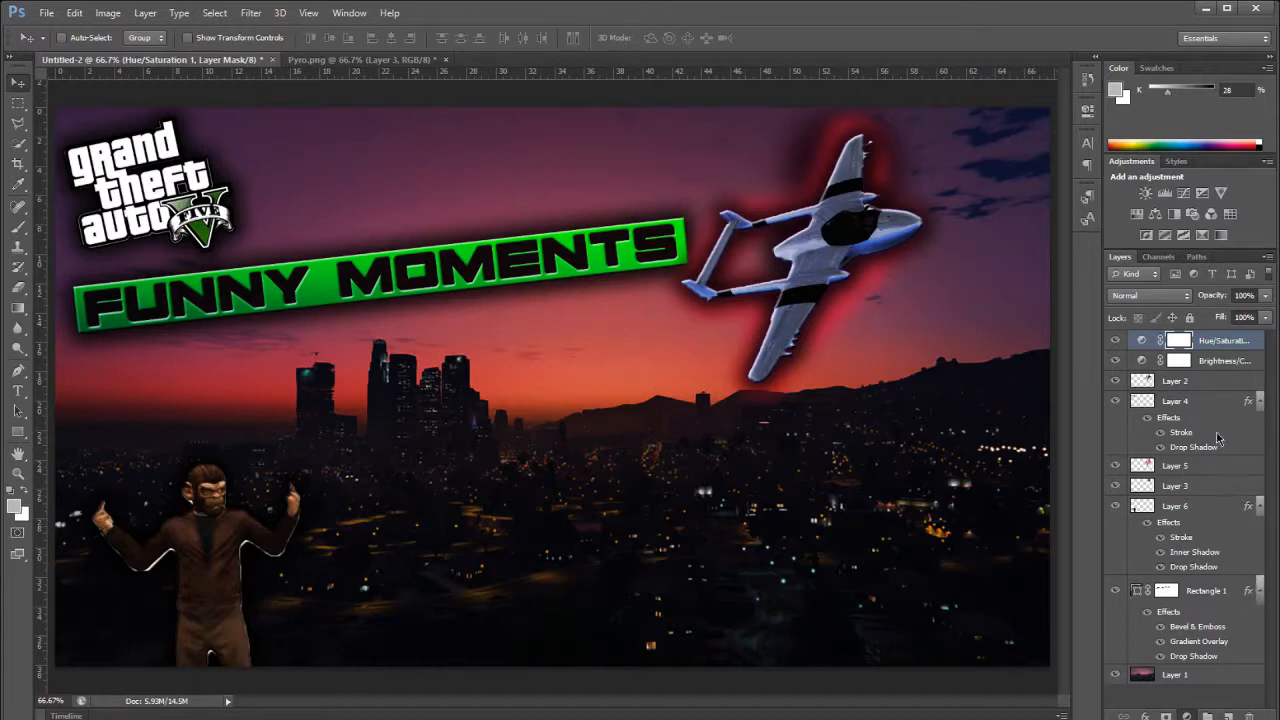
- Add a second Brightness/Contrast adjustment at the top of the layer stack and move the original one directly above Layer 1
click(1206, 426)
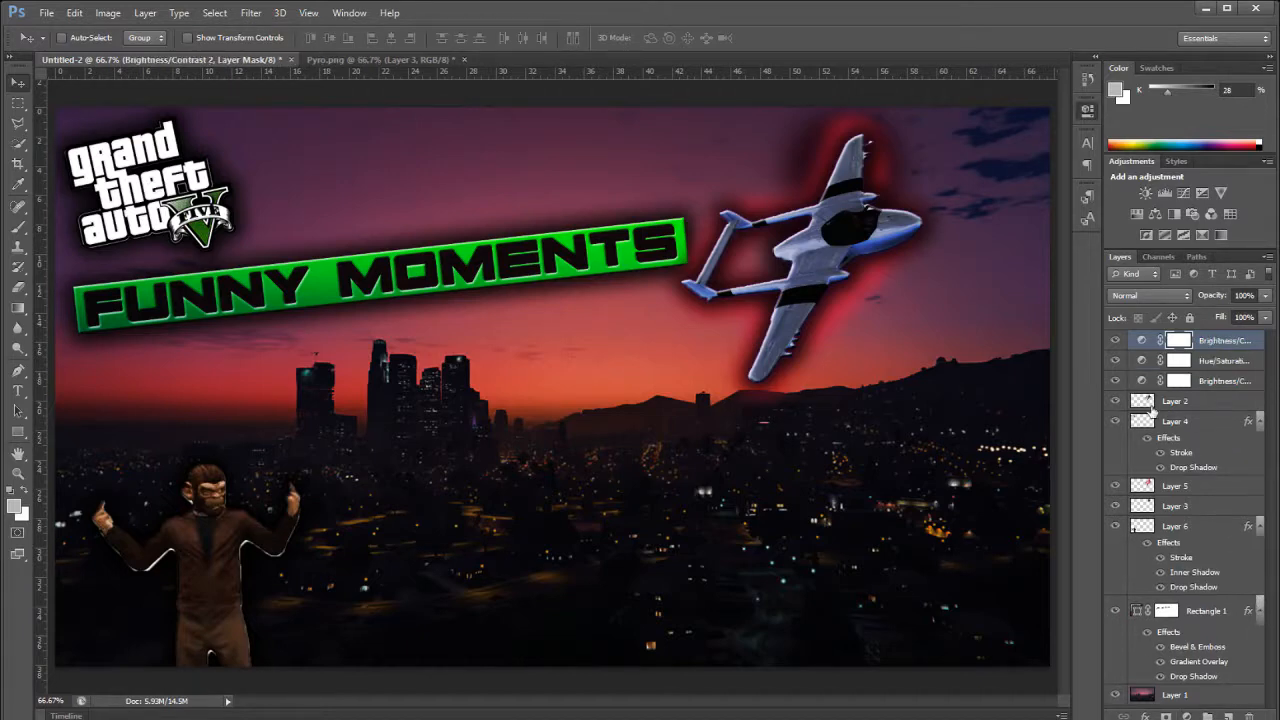
drag(1205, 346, 1195, 680)
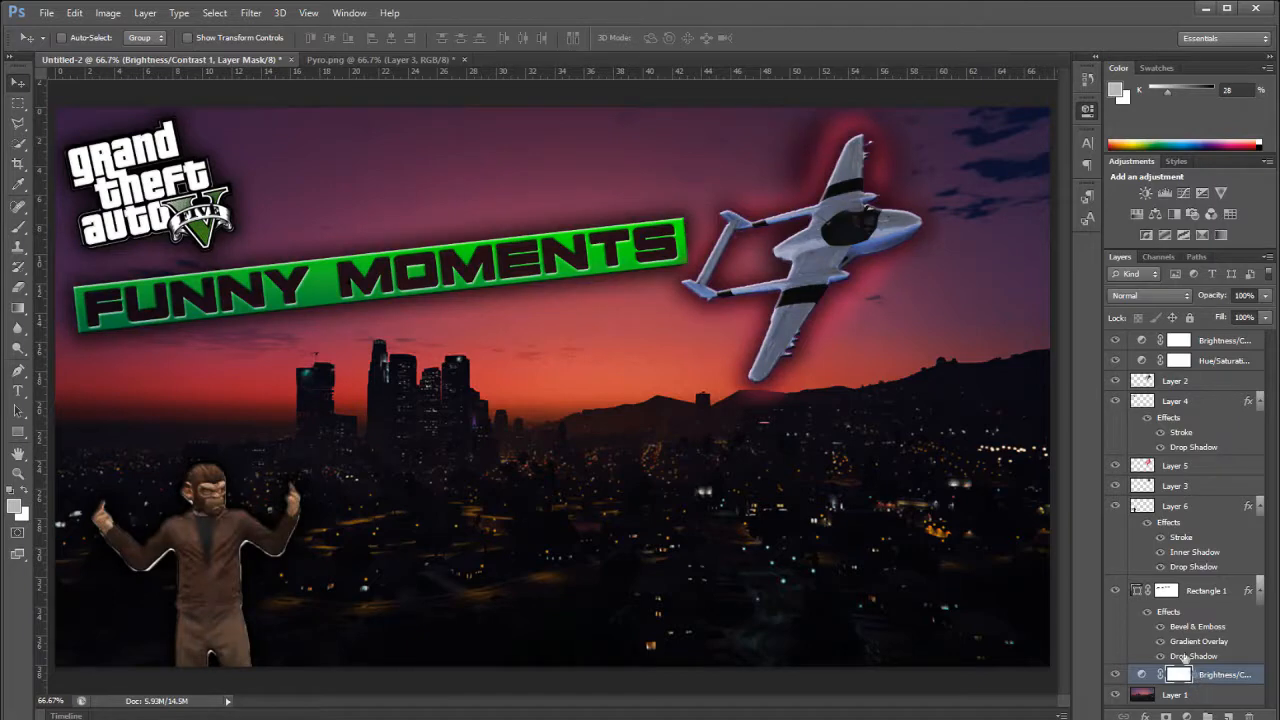
- Adjust the topmost Brightness/Contrast layer to brighten the whole composite and strengthen its contrast, deepening the dark city areas
mouse_move(1214, 345)
mouse_down()
mouse_move(1208, 503)
mouse_move(1210, 349)
mouse_up()
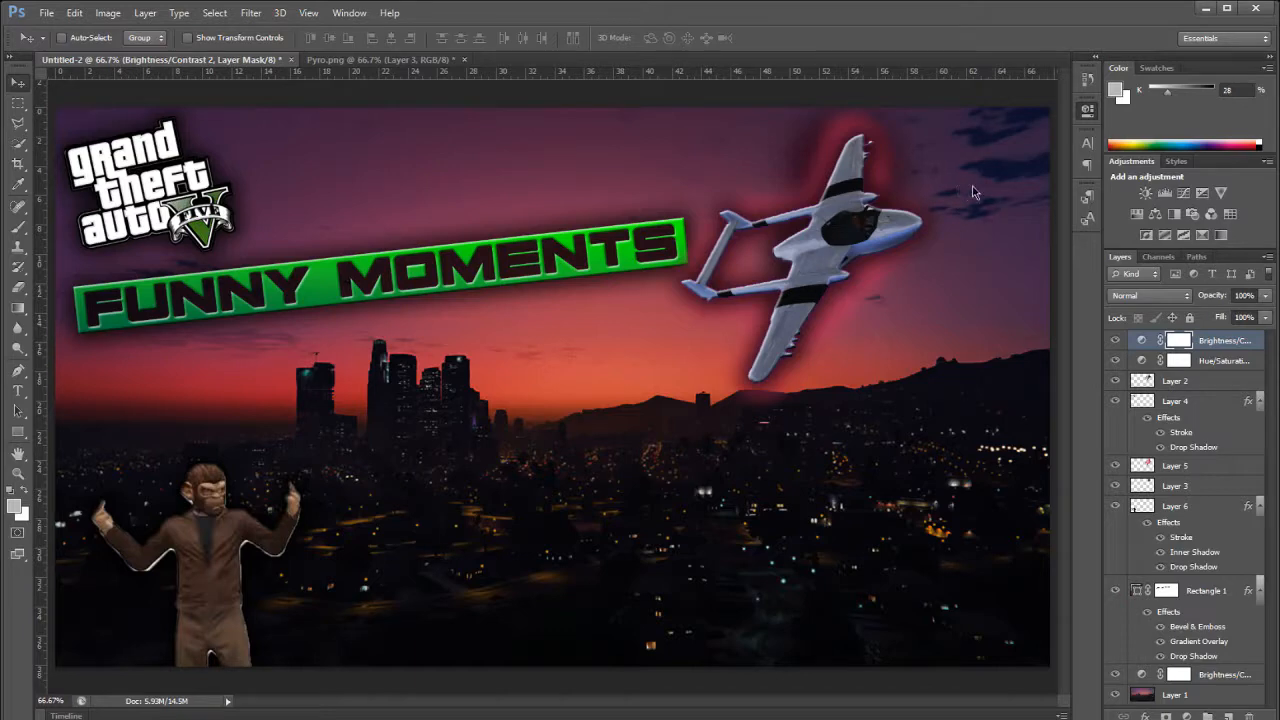
key(ctrl+alt+z)
key(ctrl+alt+z)
key(ctrl+alt+z)
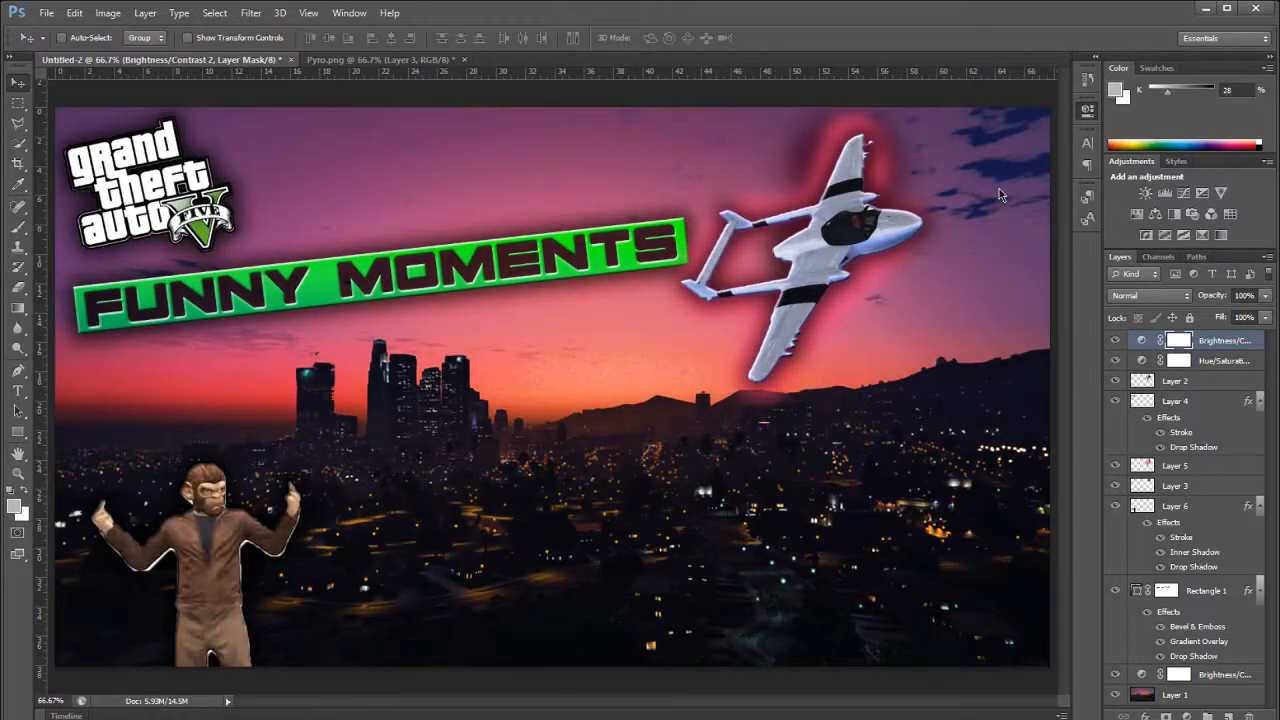
key(ctrl+alt+z)
key(ctrl+alt+z)
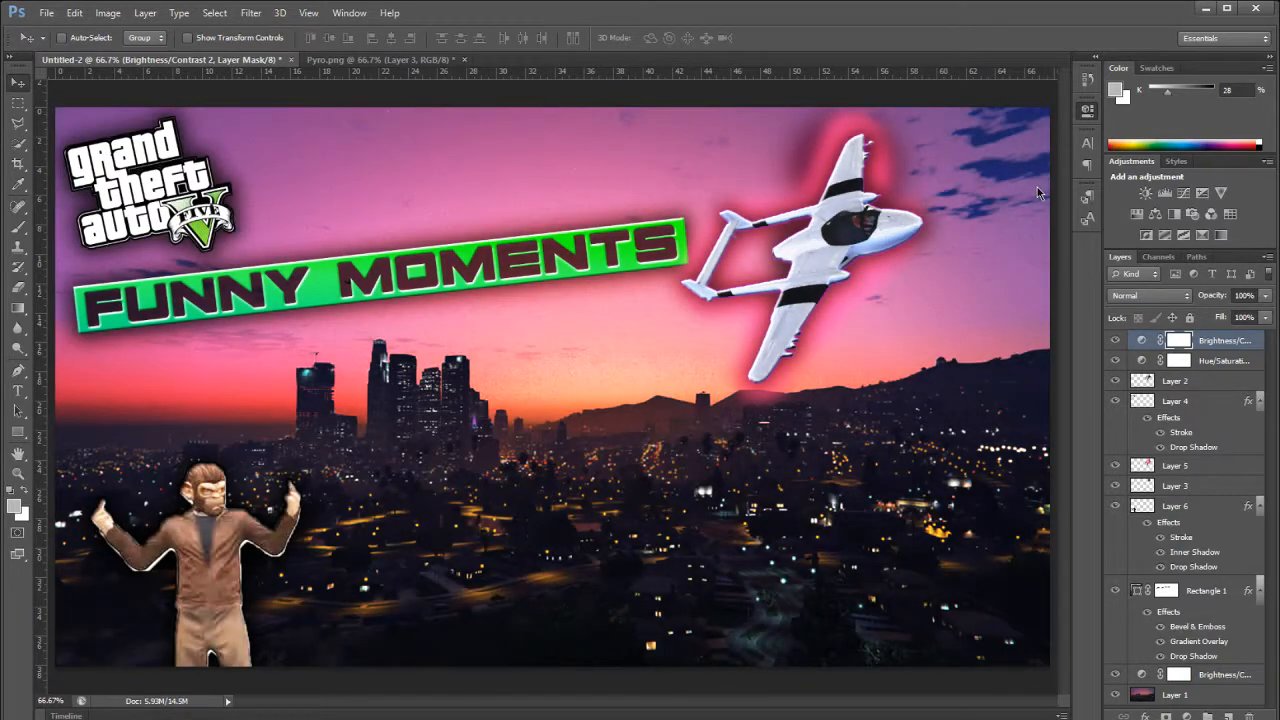
key(ctrl+shift+z)
key(ctrl+shift+z)
key(ctrl+shift+z)
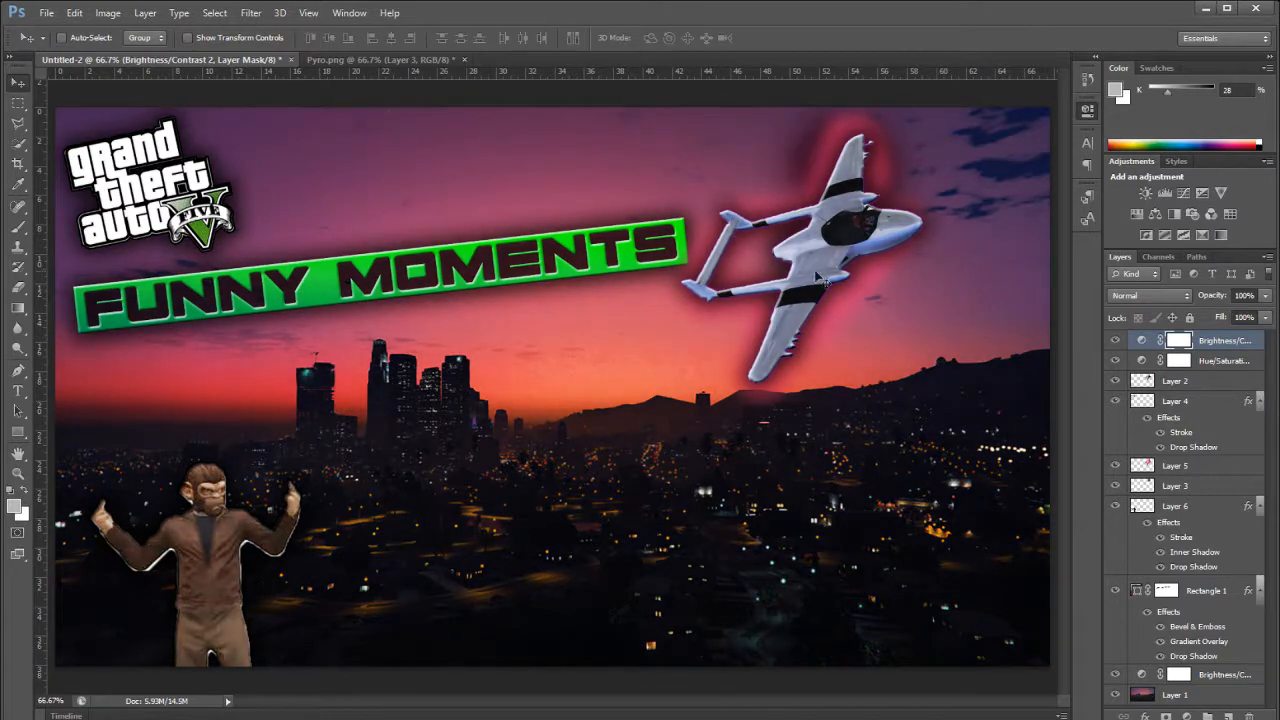
key(ctrl+shift+z)
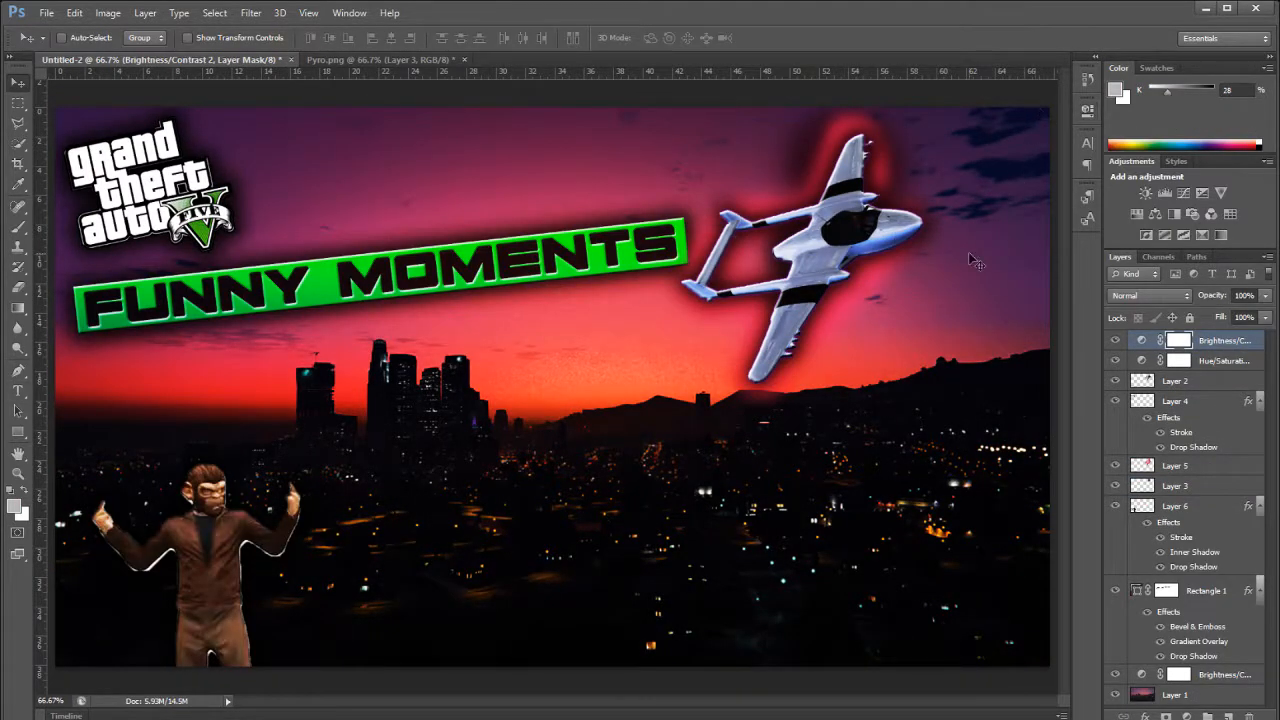
- Fine-tune the topmost Brightness/Contrast adjustment so the sky, plane and monkey character are slightly brighter
click(1140, 343)
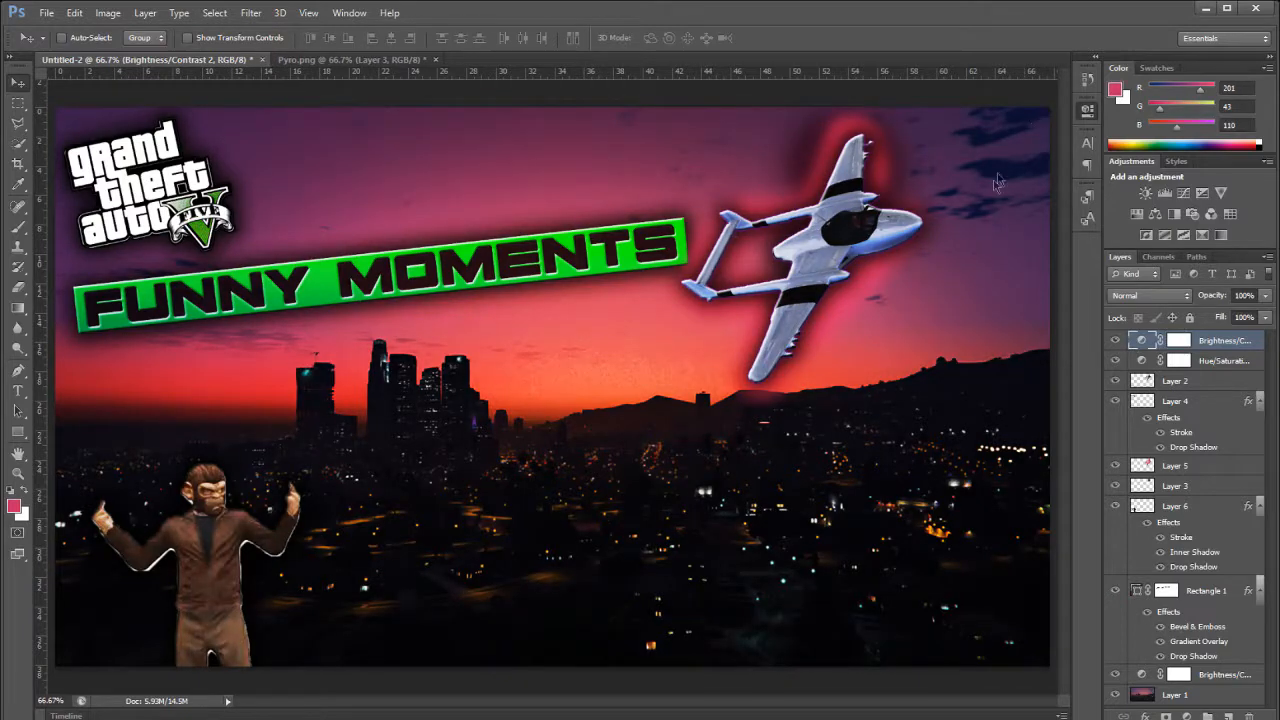
click(966, 190)
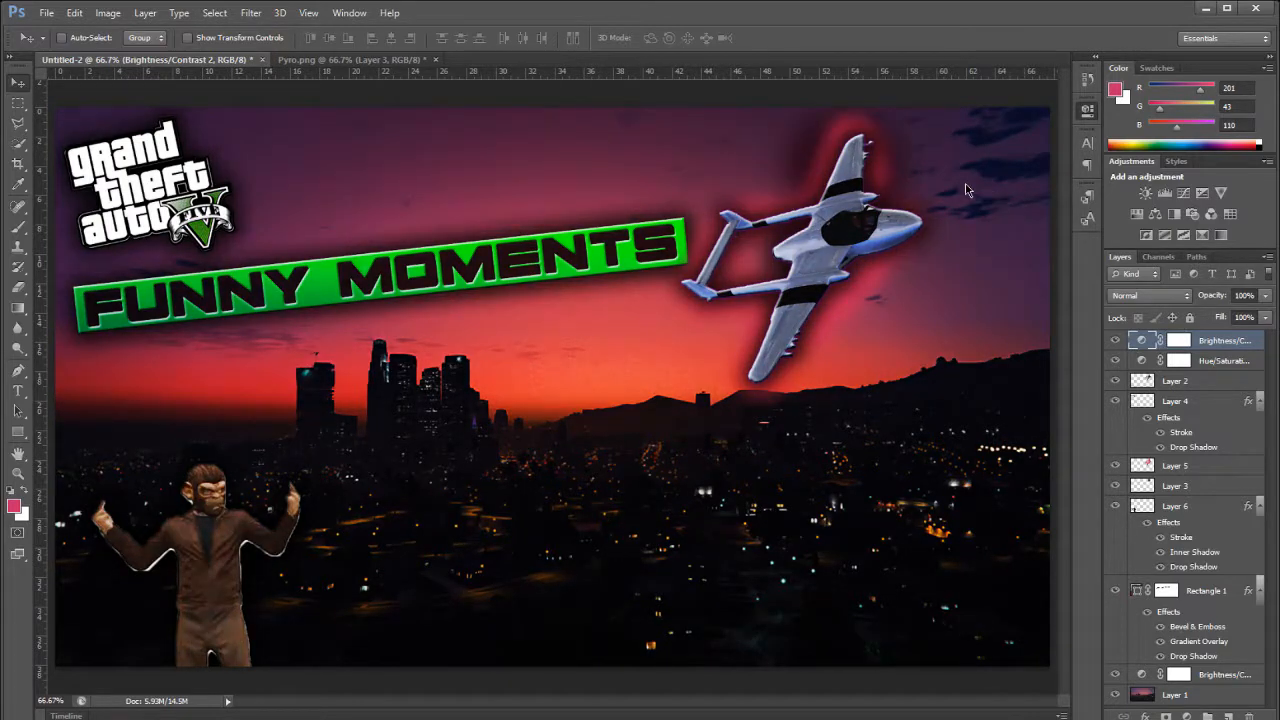
key(ctrl+z)
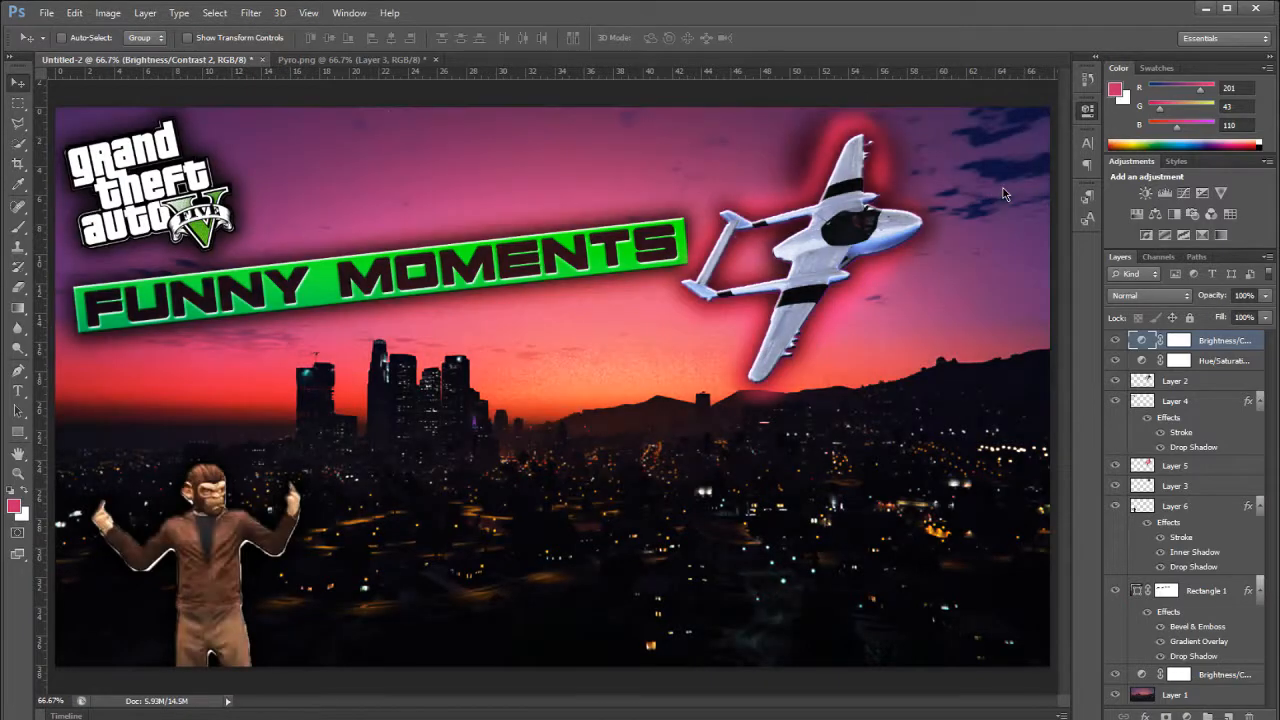